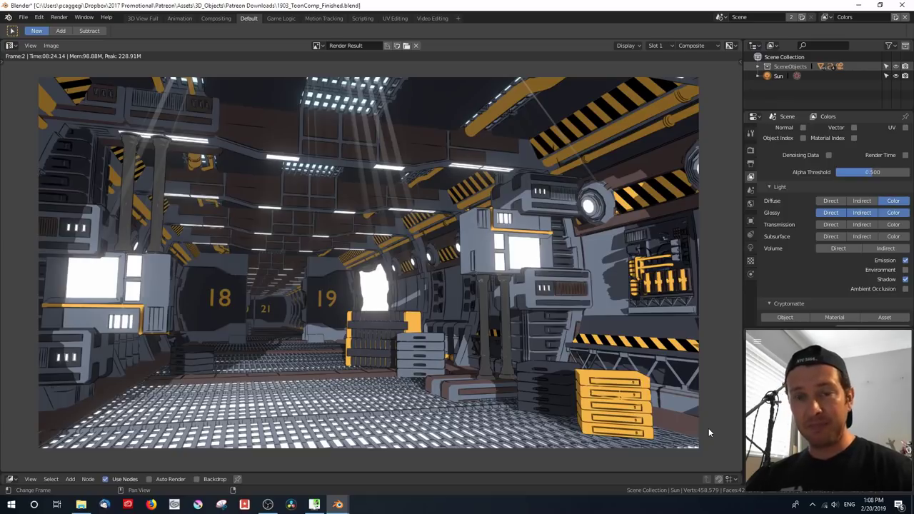
Switch from the finished scene to the Blender window holding 1903_ToonComp_Working.blend
mouse_move(342, 505)
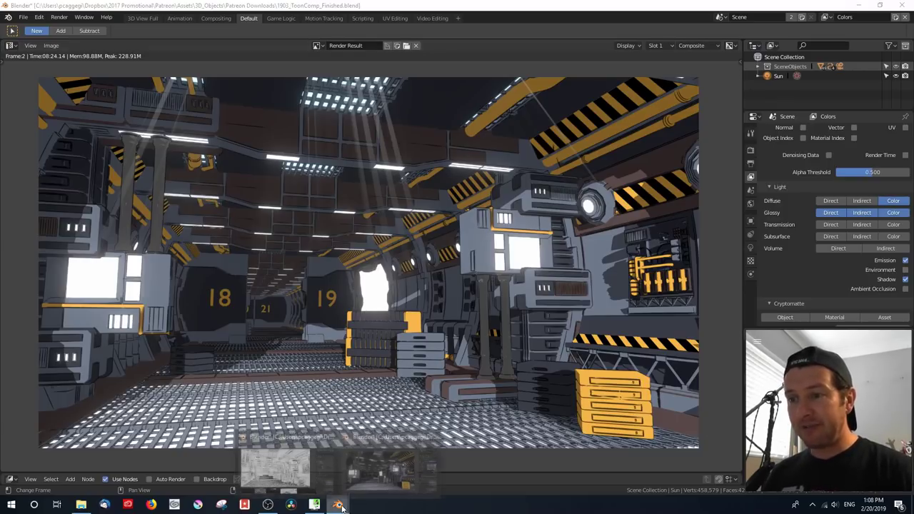
click(389, 468)
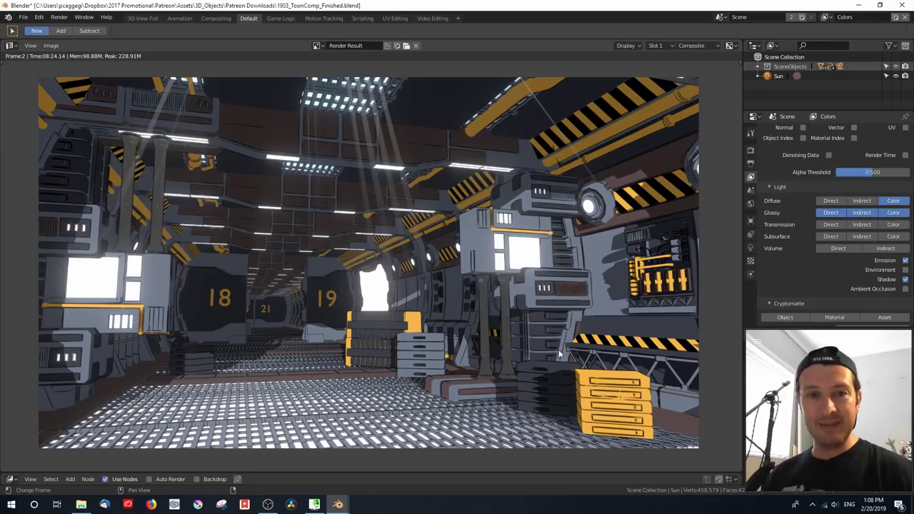
mouse_move(338, 505)
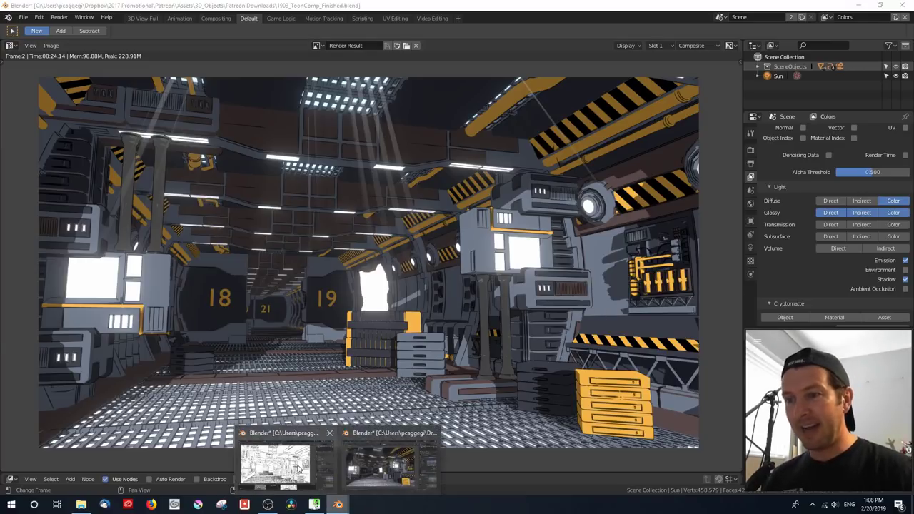
click(300, 468)
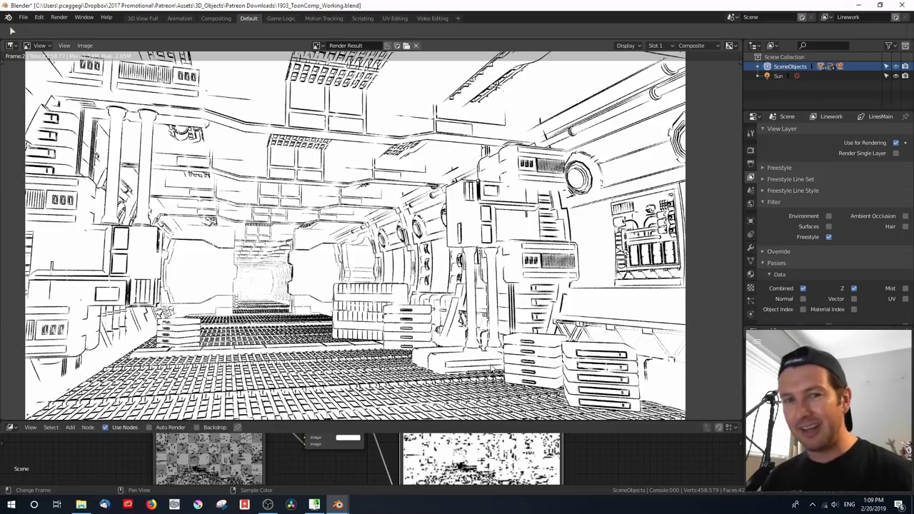
Enlarge the compositor area and replace the render image above it with a 3D viewport in LookDev shading
drag(508, 421, 508, 336)
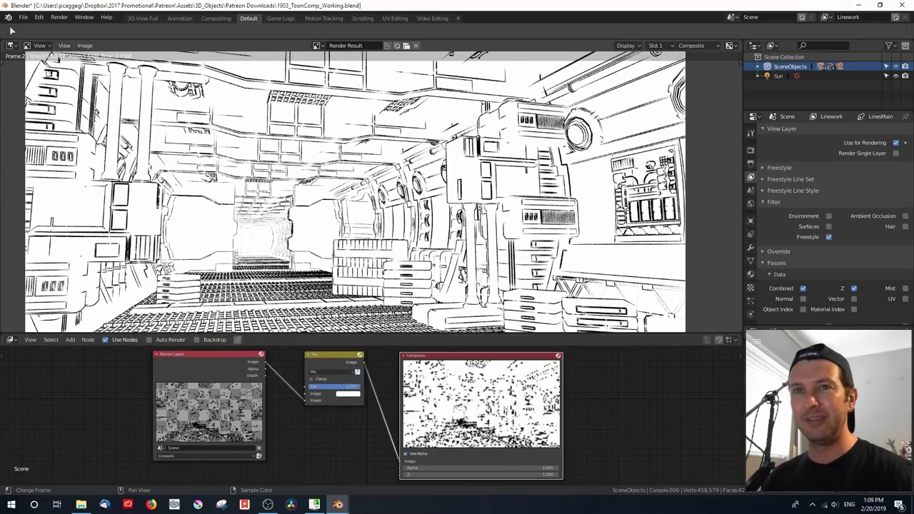
click(10, 45)
click(30, 81)
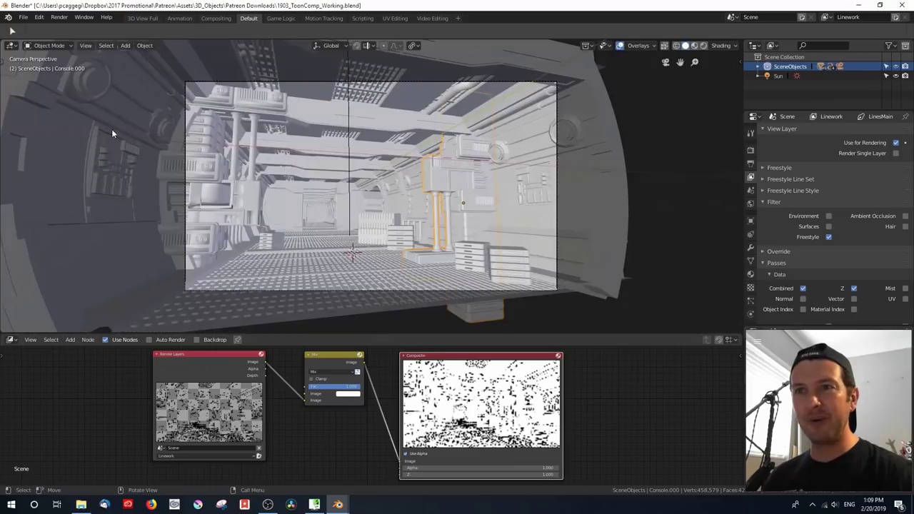
key(z)
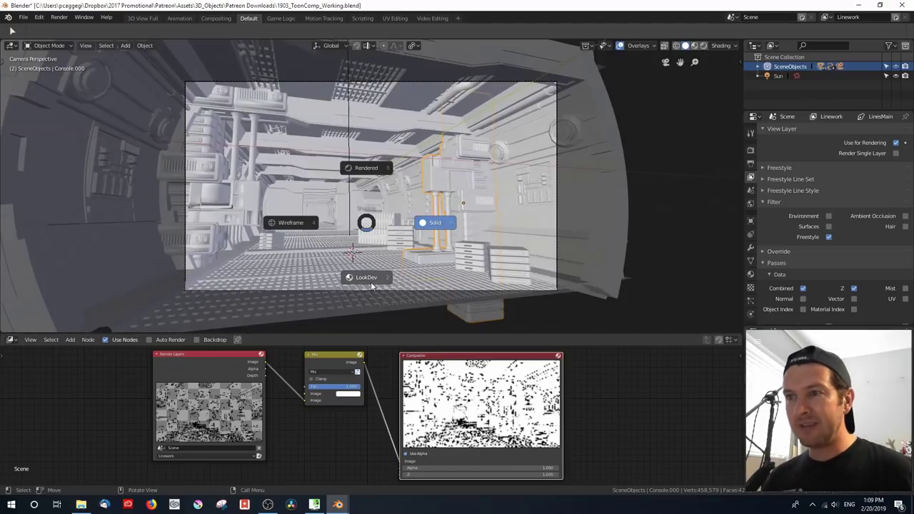
click(371, 278)
scroll(320, 263, up, 2)
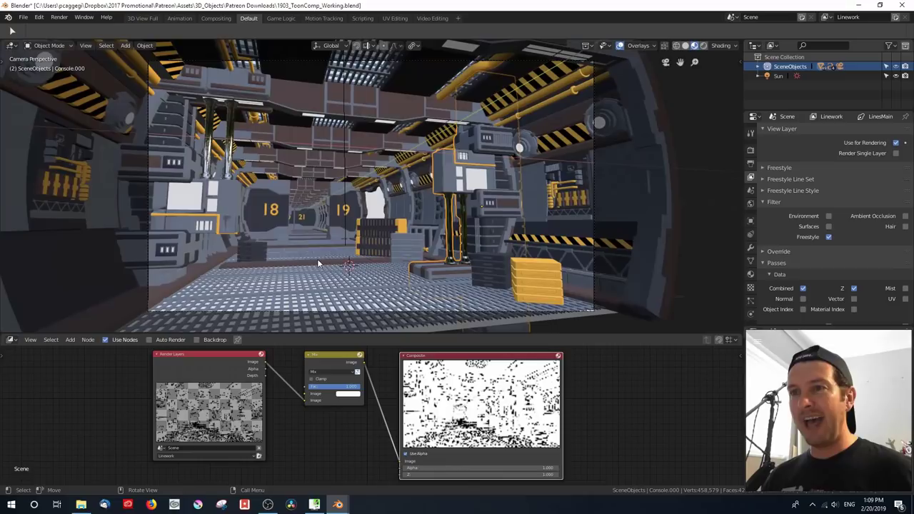
Examine the shader nodes of the console's GreySteel and Orange materials
key(alt+a)
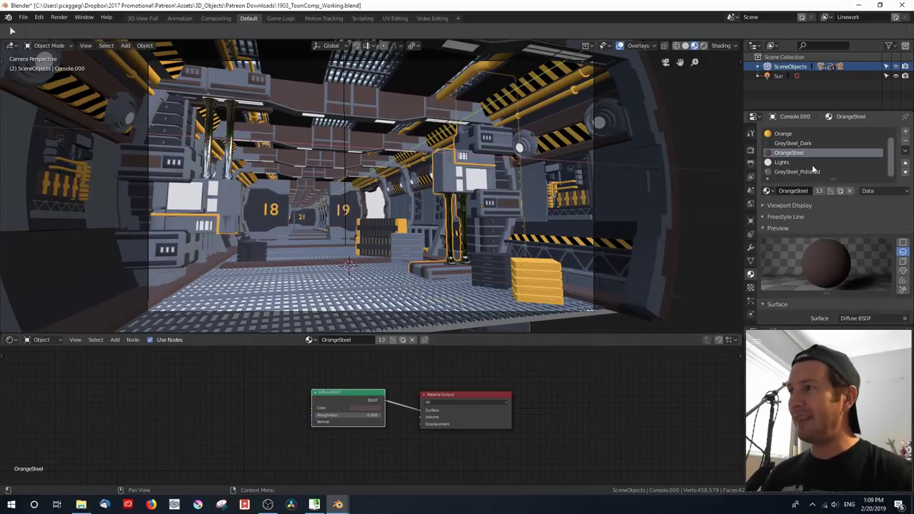
click(789, 135)
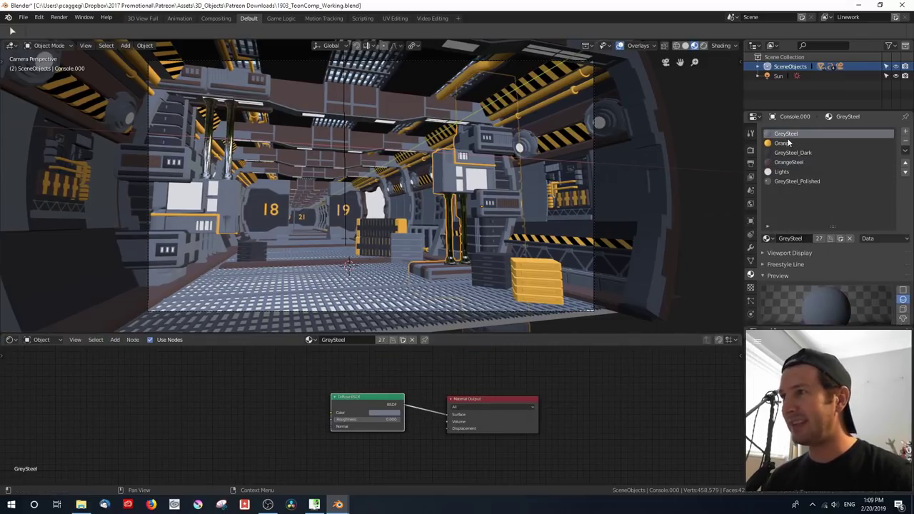
scroll(444, 371, up, 3)
middle_drag(456, 371, 318, 369)
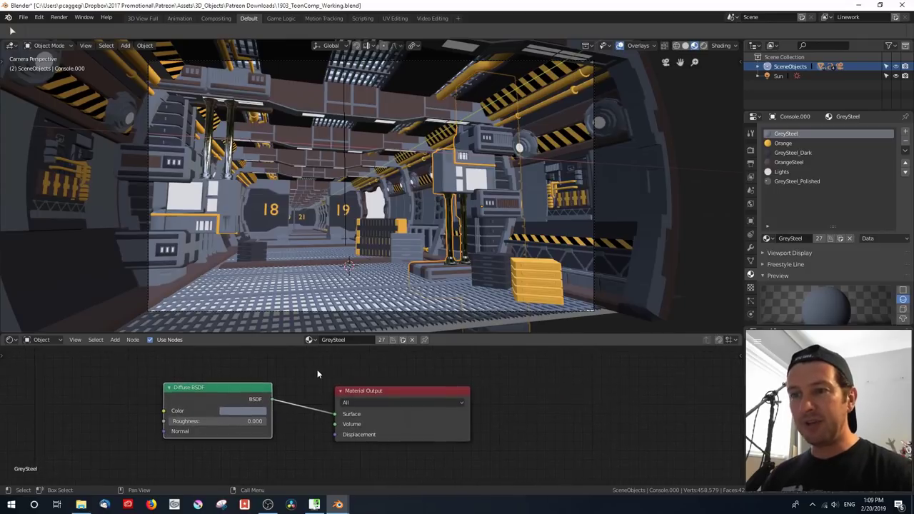
scroll(317, 369, up, 1)
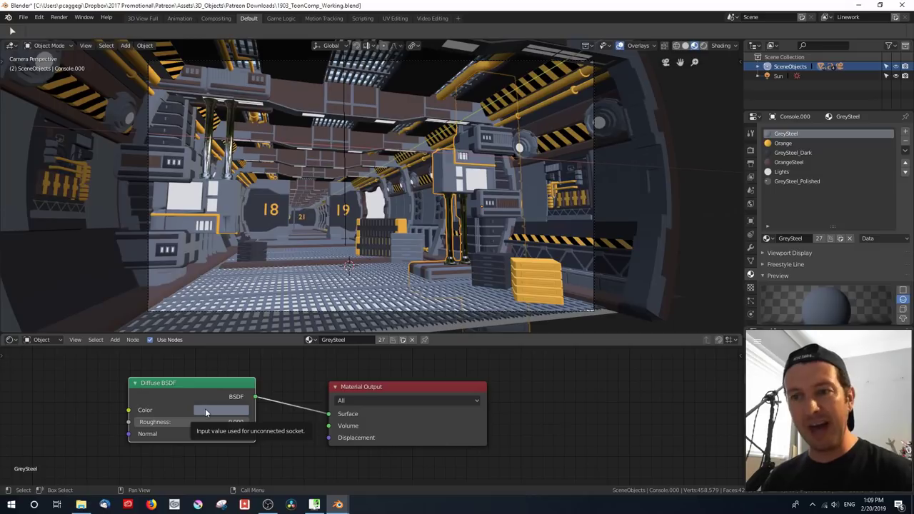
click(799, 141)
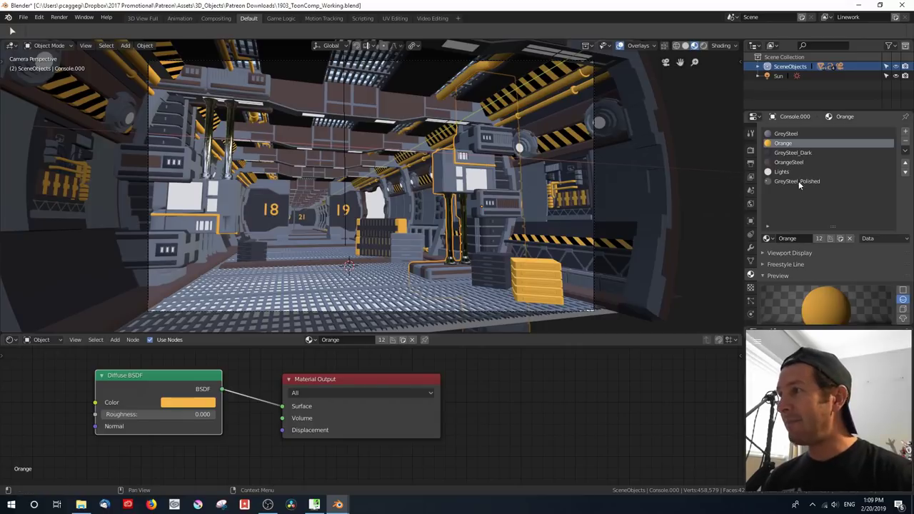
Examine the shader nodes of the truss wall's HazardTexture material and the console's Lights material
click(597, 234)
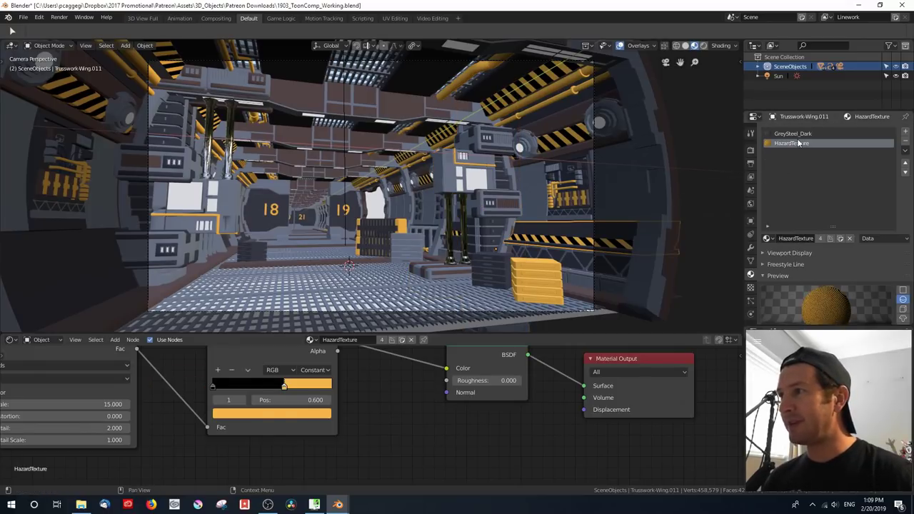
key(Home)
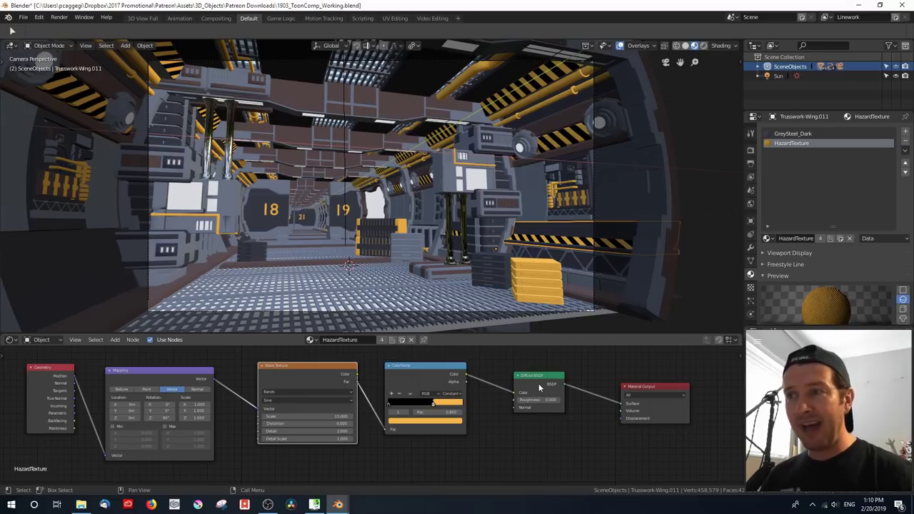
click(479, 184)
click(787, 170)
scroll(312, 394, up, 3)
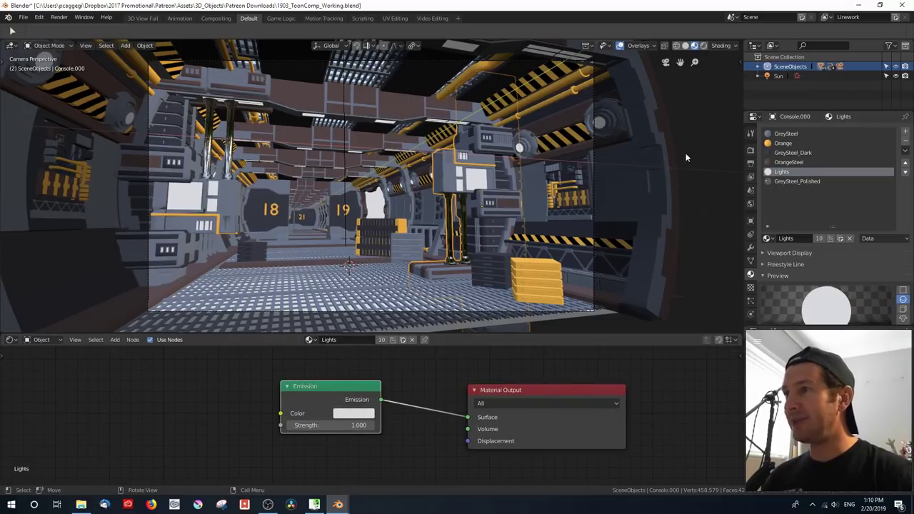
Inspect the console's GreySteel_Polished nodes and assign that material to the last slot of Trusswork-Wing.008
click(797, 180)
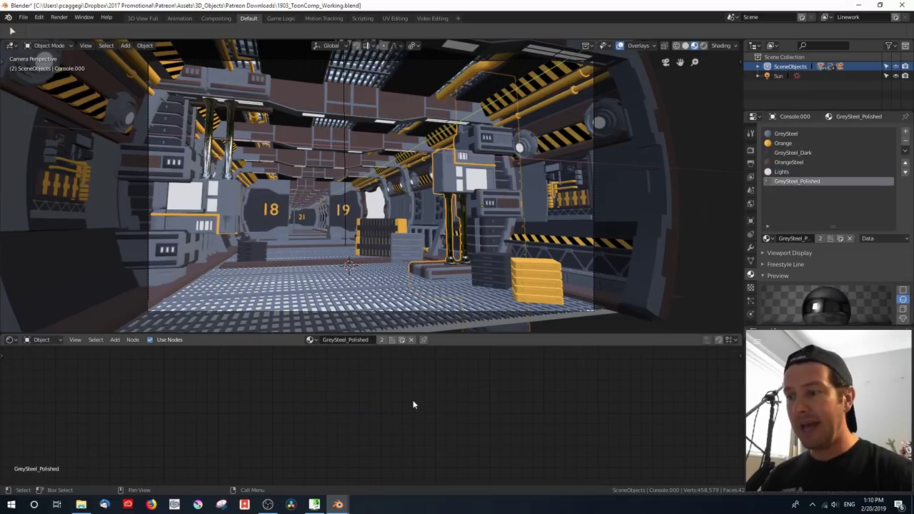
key(Home)
scroll(339, 421, up, 2)
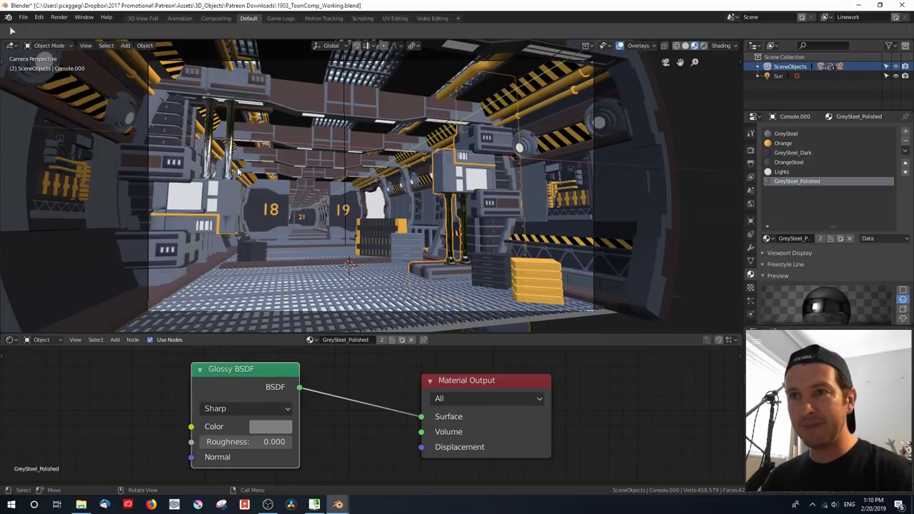
click(432, 231)
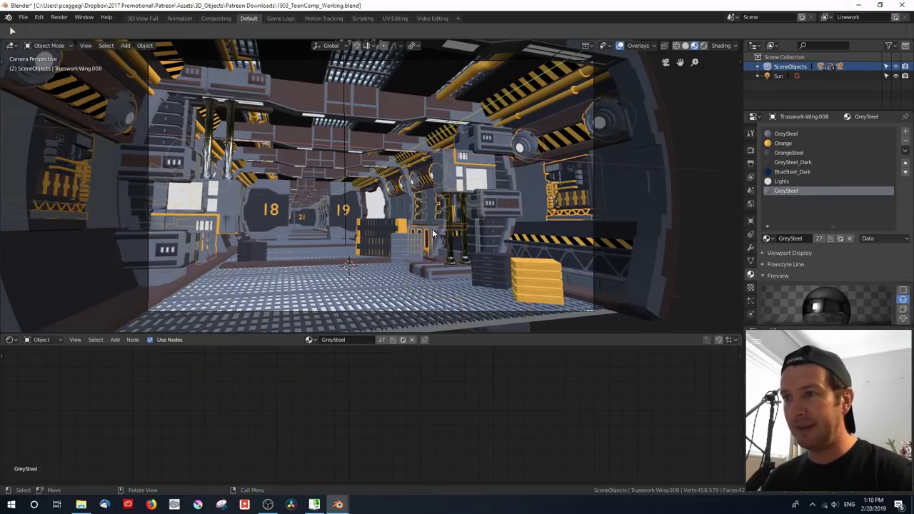
Bring back the compositing node tree in the lower area and reposition its Mix and Composite nodes
click(10, 340)
click(32, 305)
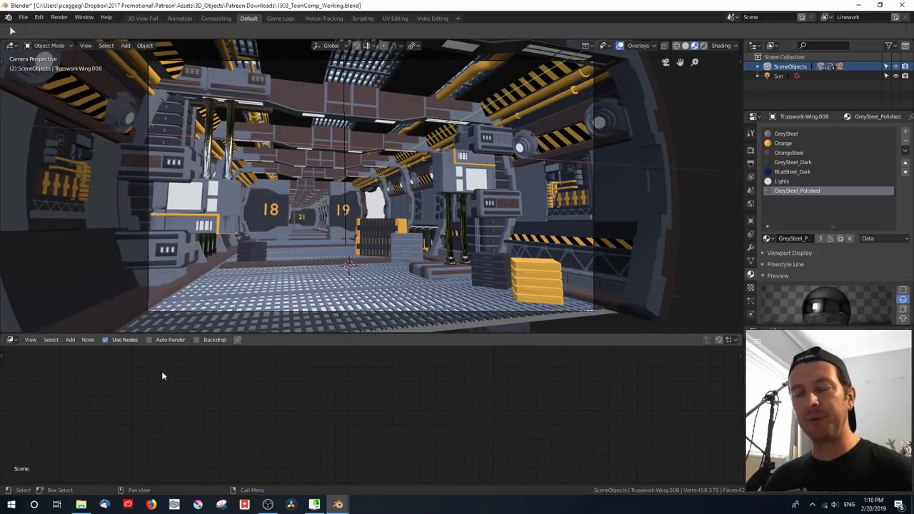
key(Home)
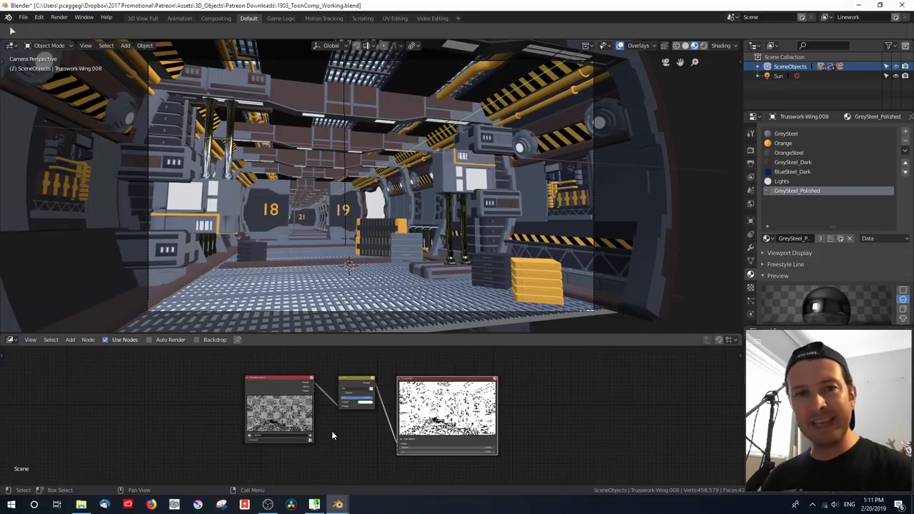
drag(352, 377, 339, 397)
drag(429, 385, 424, 400)
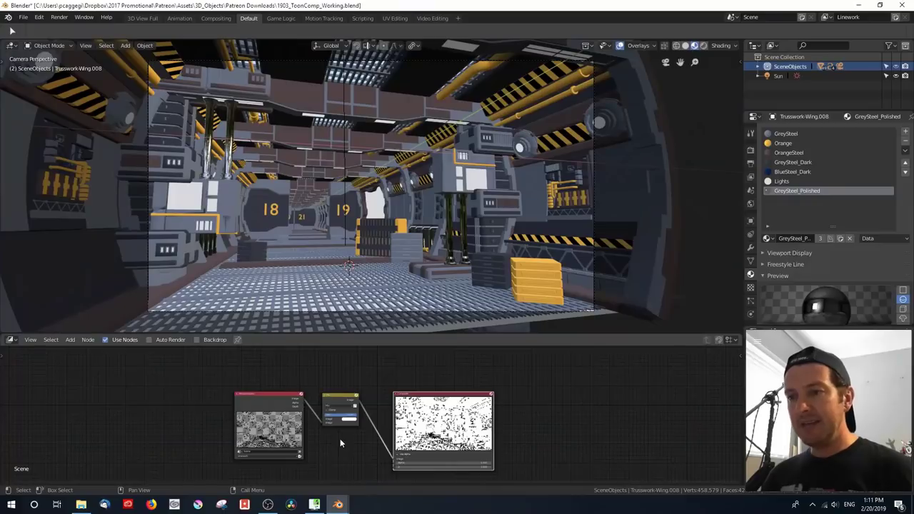
Show the scene's render settings and display the Render Result in the upper area instead of the 3D viewport
click(750, 150)
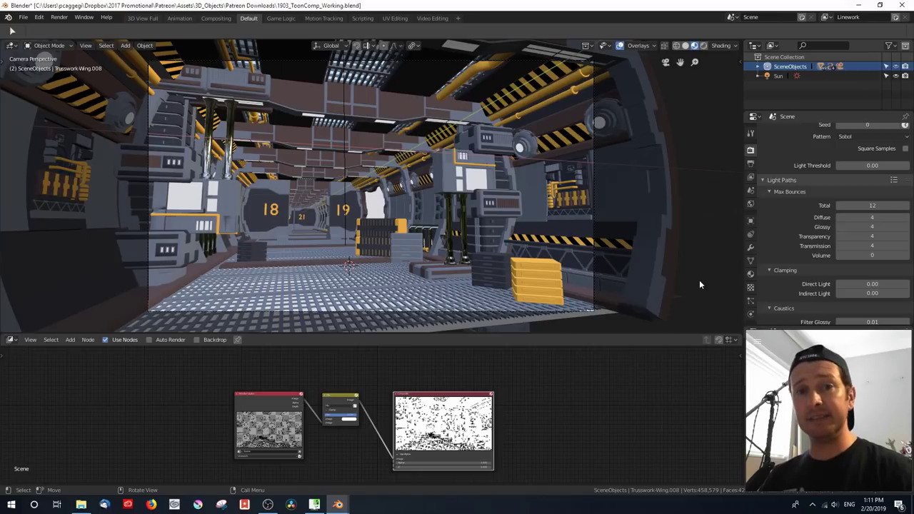
click(826, 17)
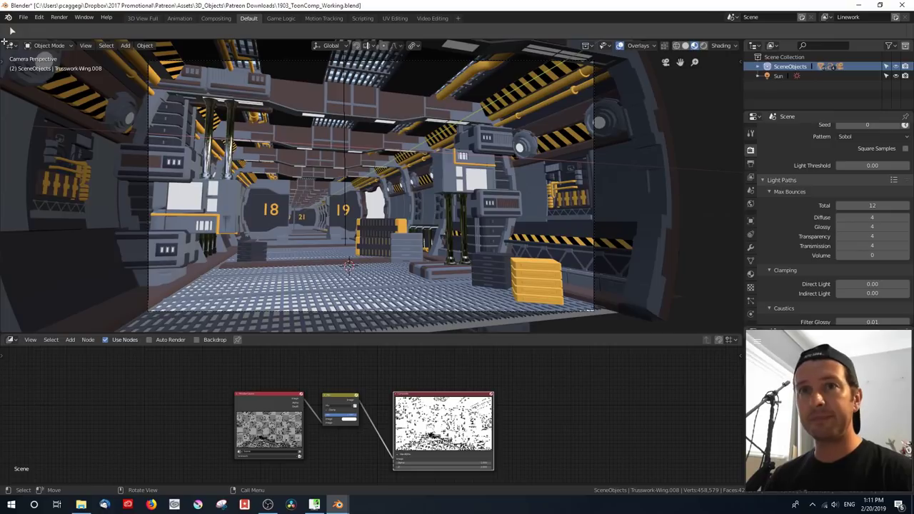
click(10, 46)
click(34, 91)
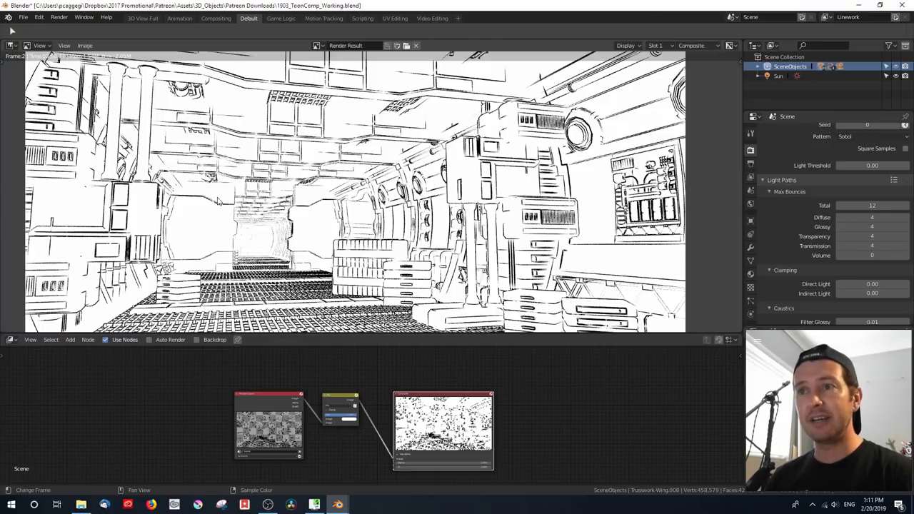
Nudge the Mix node slightly away from the Render Layers node in the compositor
scroll(296, 377, up, 5)
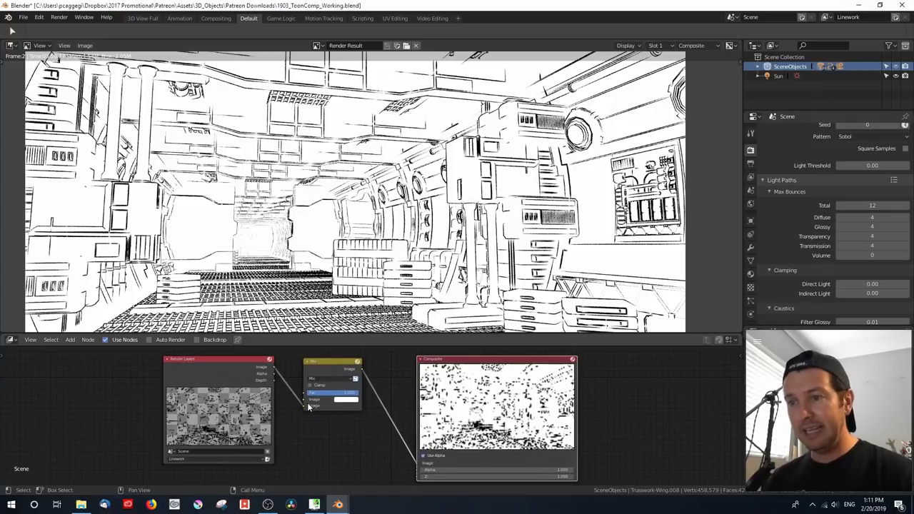
drag(332, 370, 338, 372)
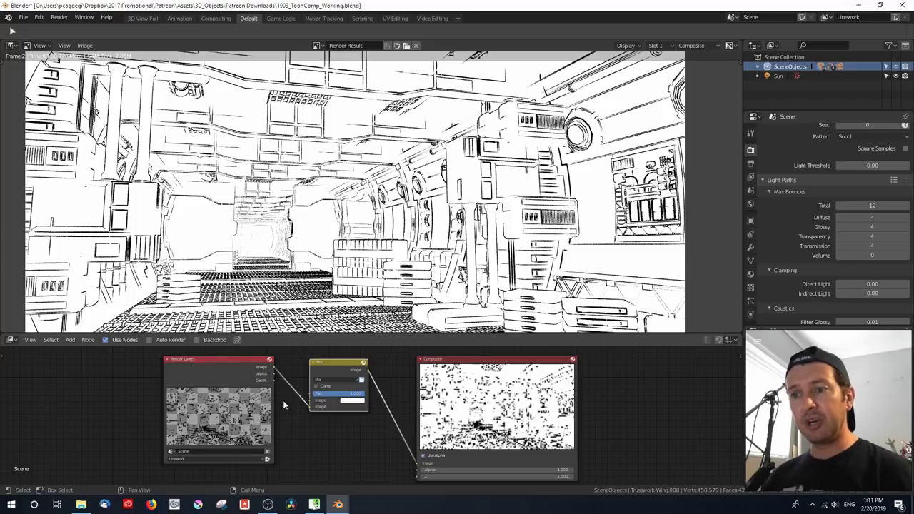
drag(289, 399, 310, 400)
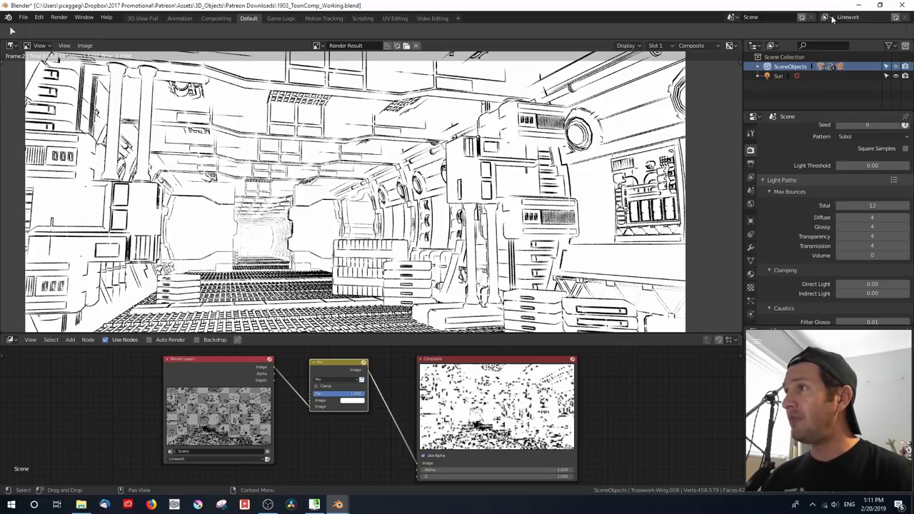
Add a new view layer and name it Color
click(897, 19)
double_click(871, 16)
text(Color)
key(Return)
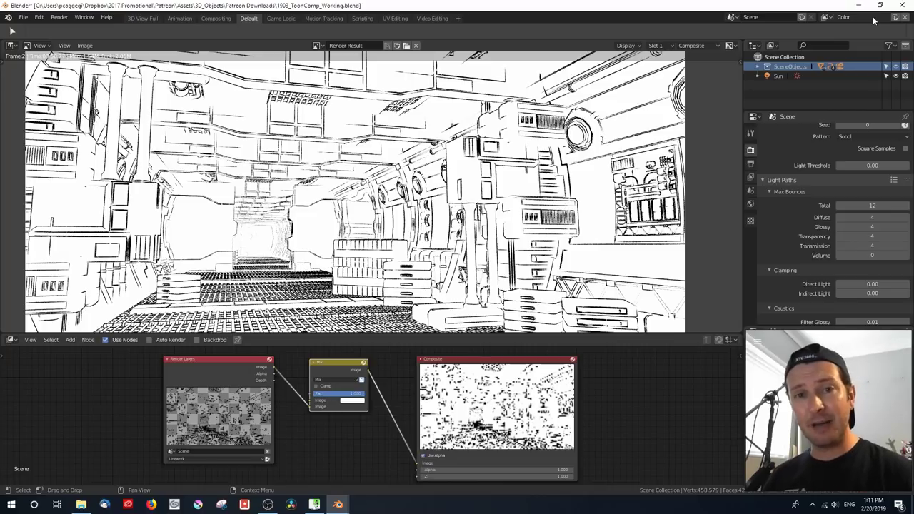
Review the render engine choices, keep Cycles, and set the render samples to 32
scroll(800, 161, up, 6)
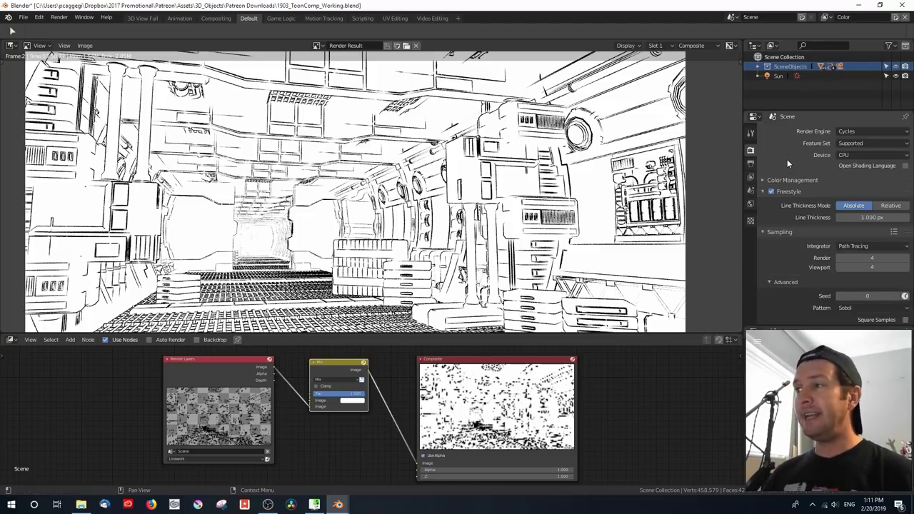
click(877, 131)
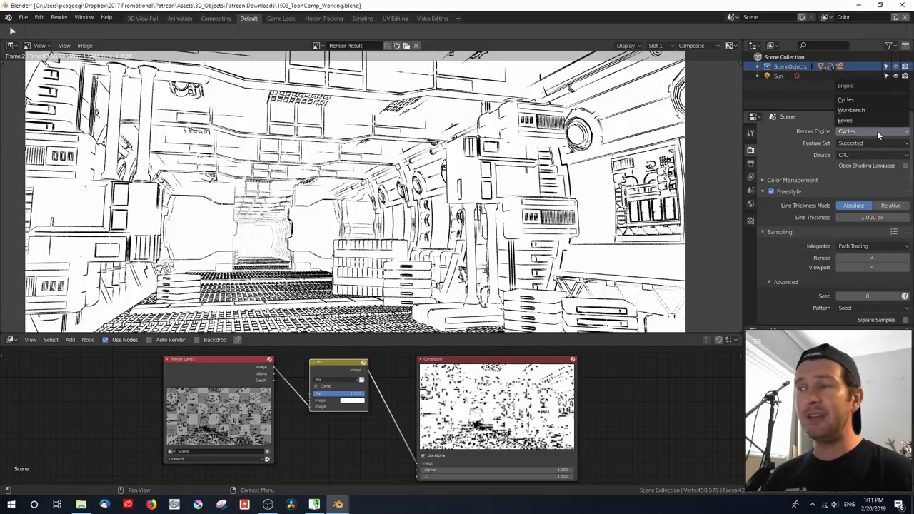
click(877, 131)
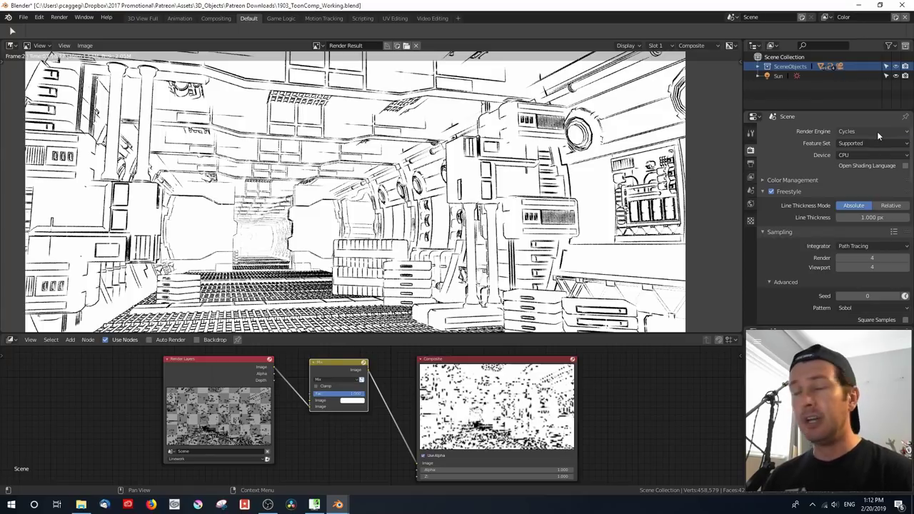
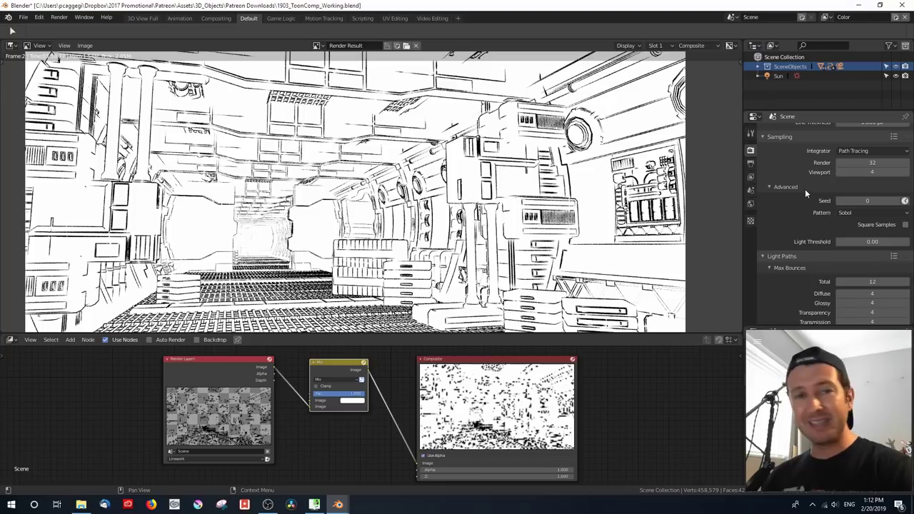
Set the light path maximum bounces to 32 total and 24 glossy
scroll(800, 192, down, 5)
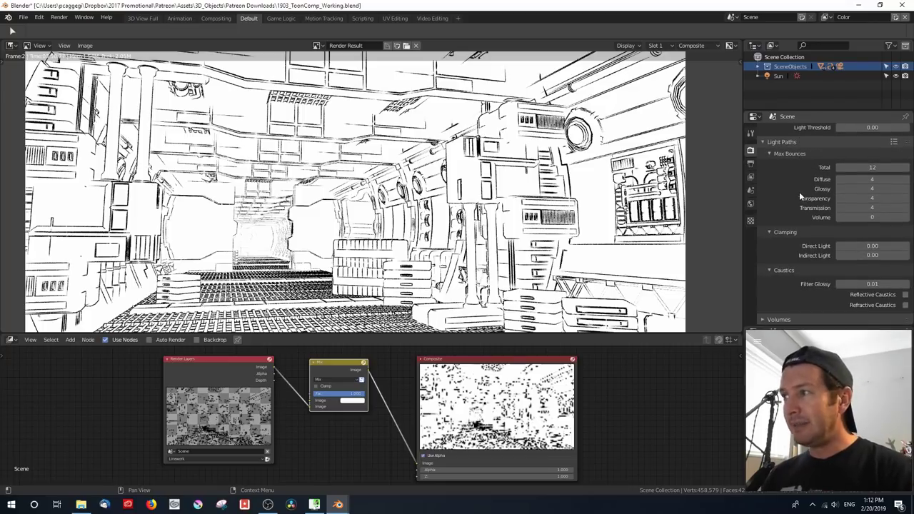
click(871, 167)
text(32)
key(Return)
click(872, 189)
text(24)
key(Return)
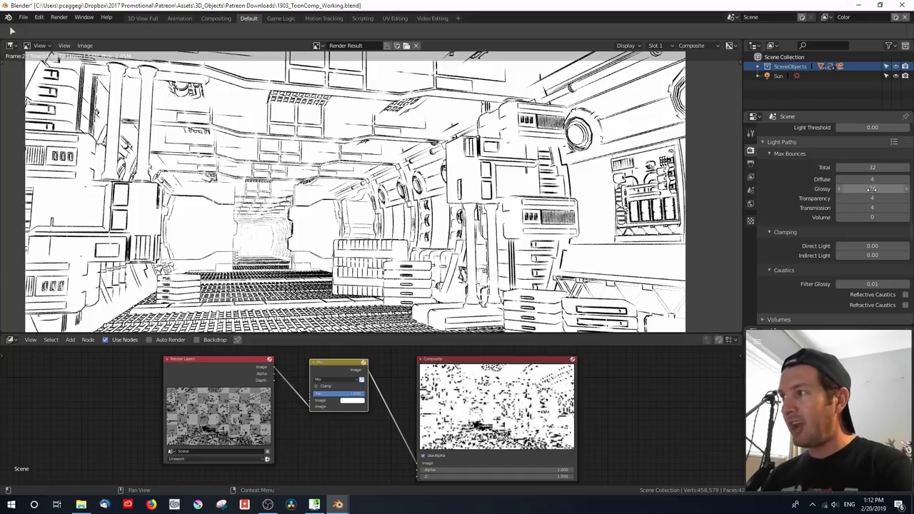
Look over the remaining Cycles render settings and collapse the Sampling and Light Paths sections
scroll(792, 187, down, 2)
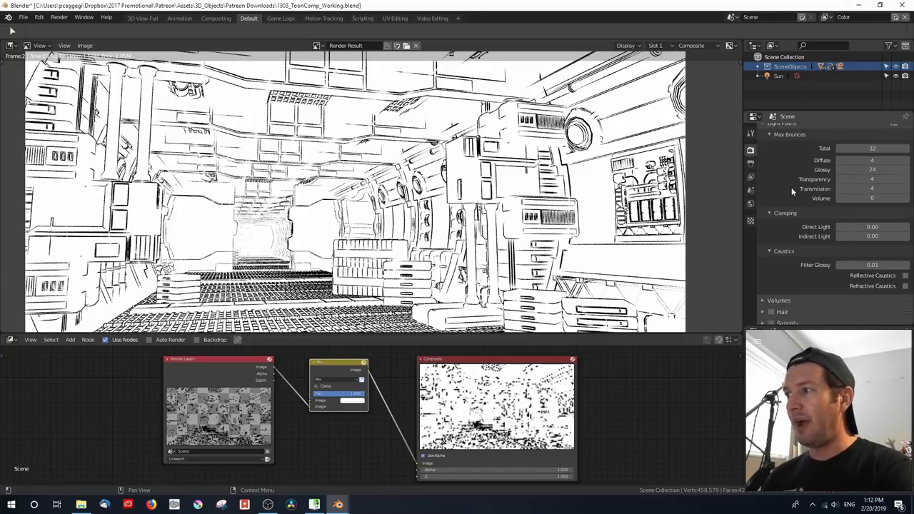
scroll(796, 207, down, 8)
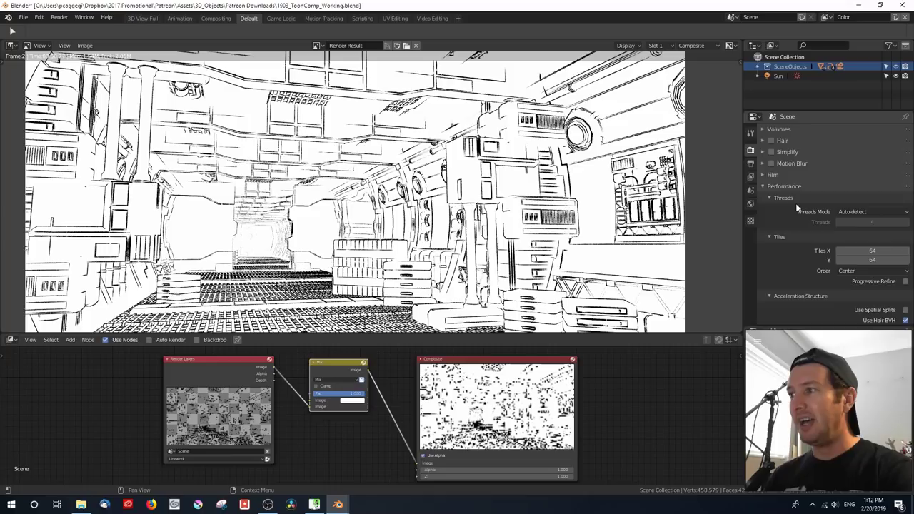
scroll(798, 195, up, 10)
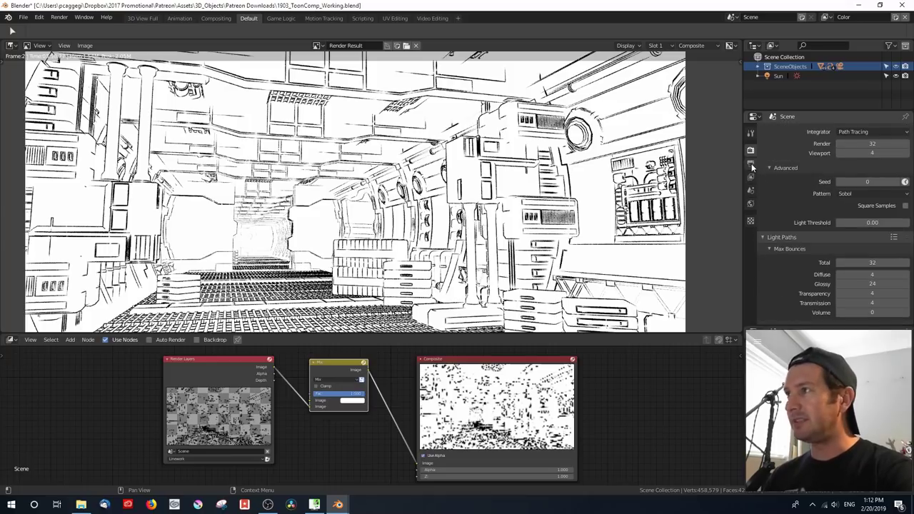
drag(778, 237, 775, 219)
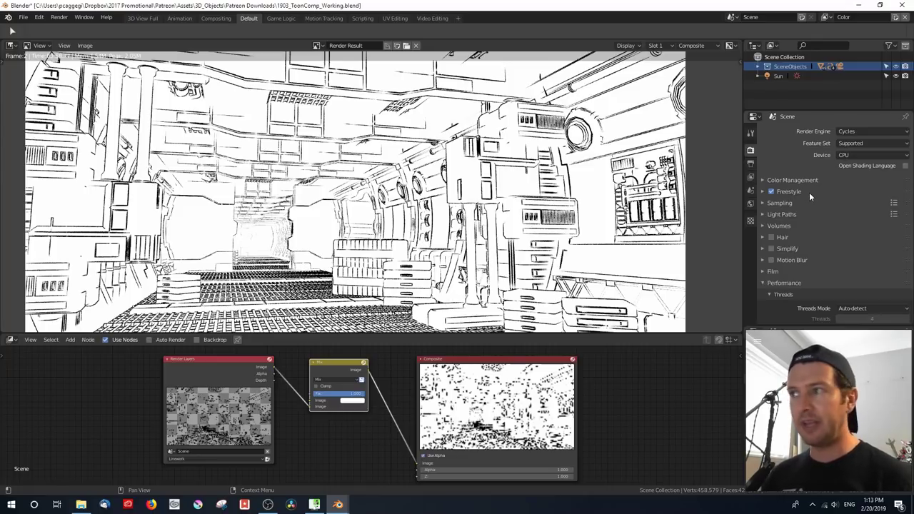
Examine the Color view layer's Freestyle, Freestyle Line Set and Freestyle Line Style settings
click(751, 178)
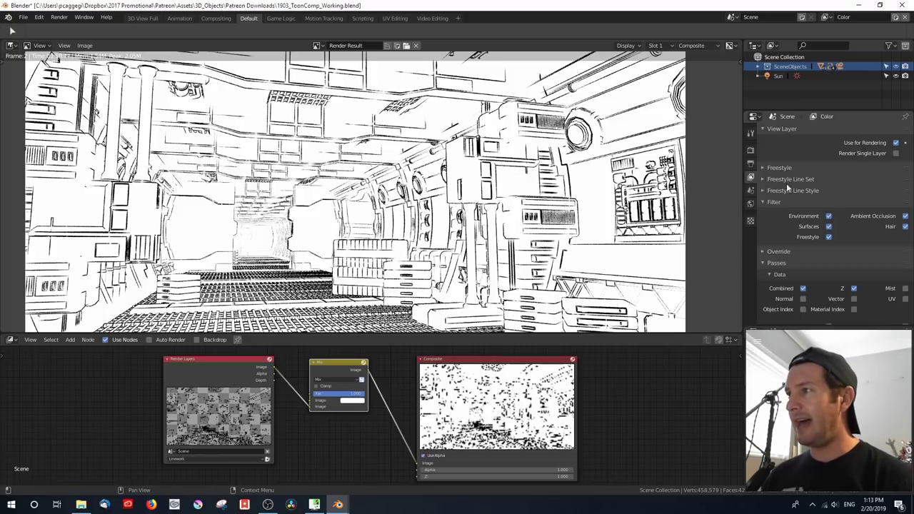
click(763, 168)
click(763, 168)
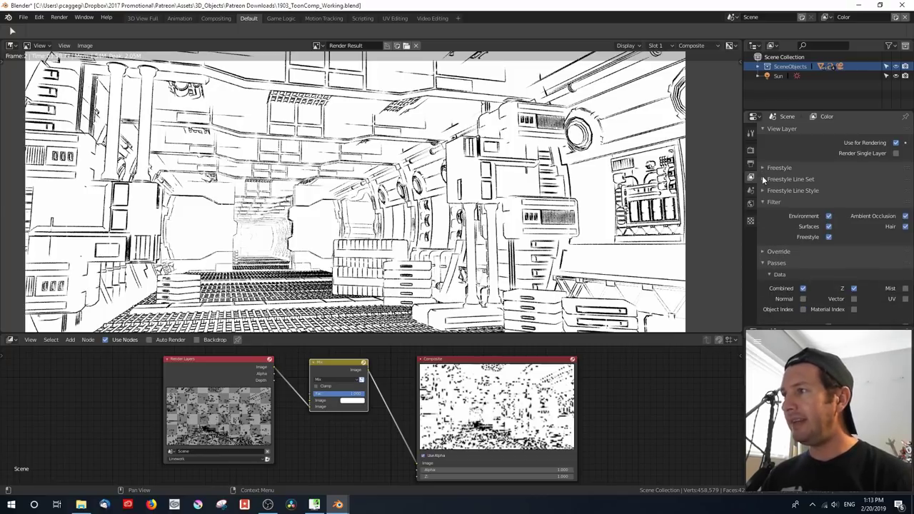
click(762, 180)
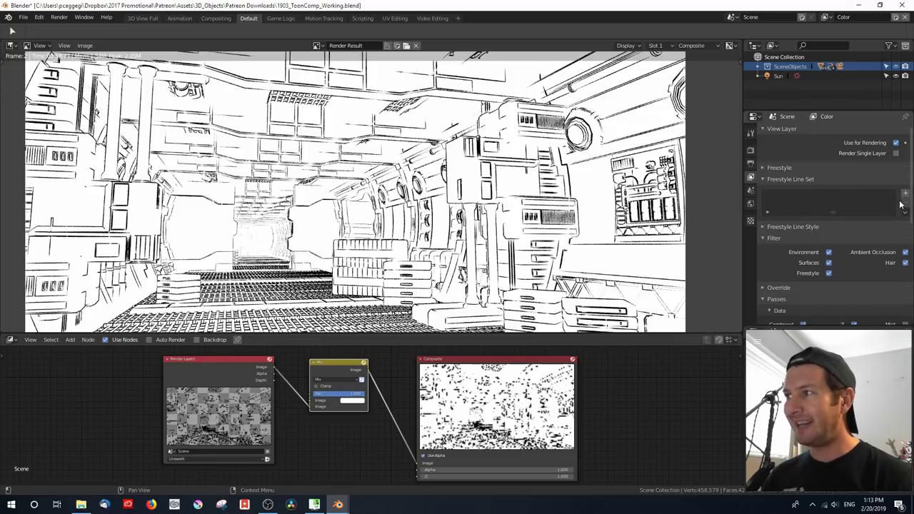
click(762, 179)
click(762, 191)
click(762, 191)
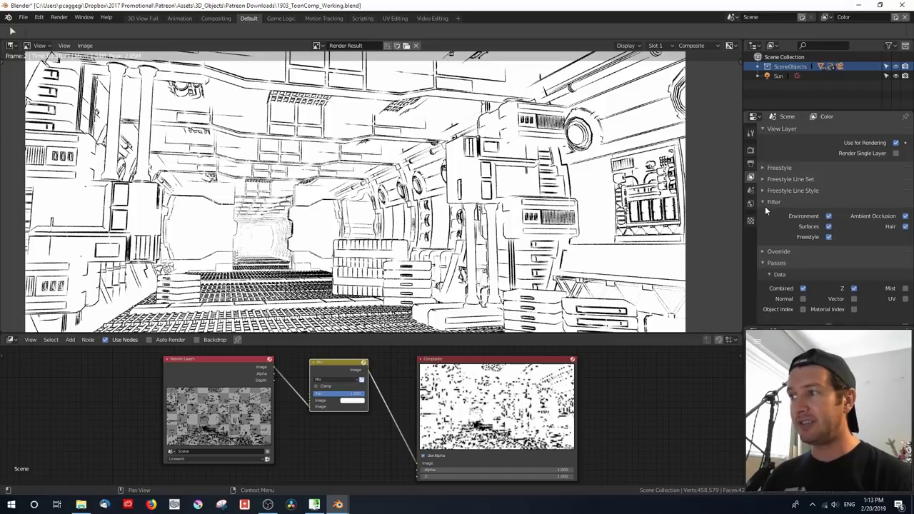
Exclude Freestyle, Hair, Ambient Occlusion and Environment from the Color view layer's filter, leaving only Surfaces
click(828, 237)
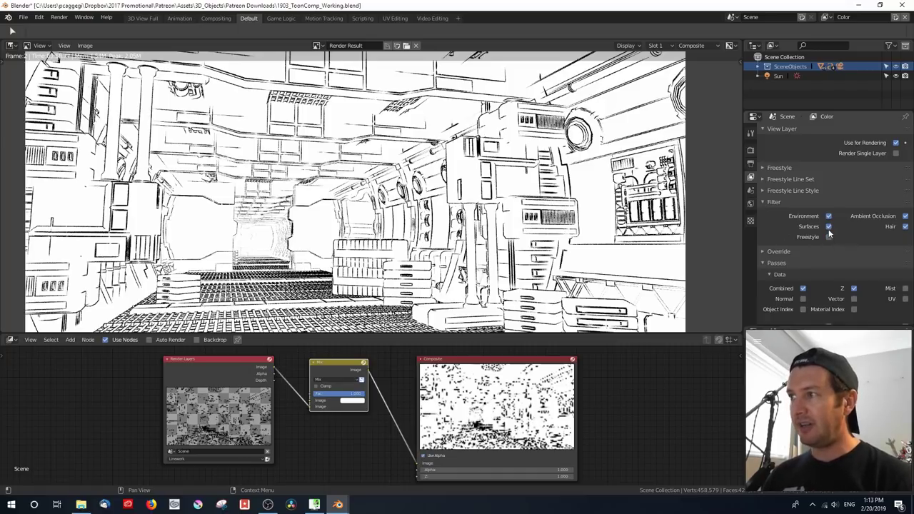
click(906, 226)
click(905, 216)
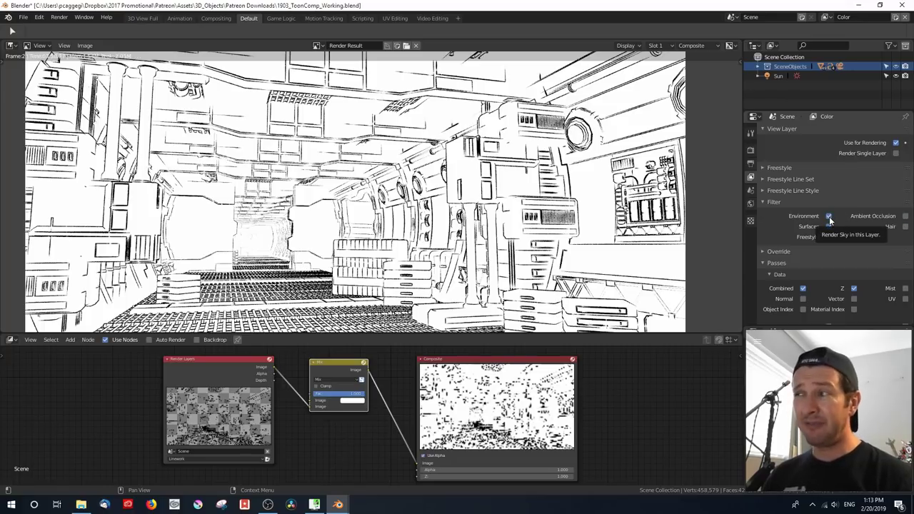
click(829, 216)
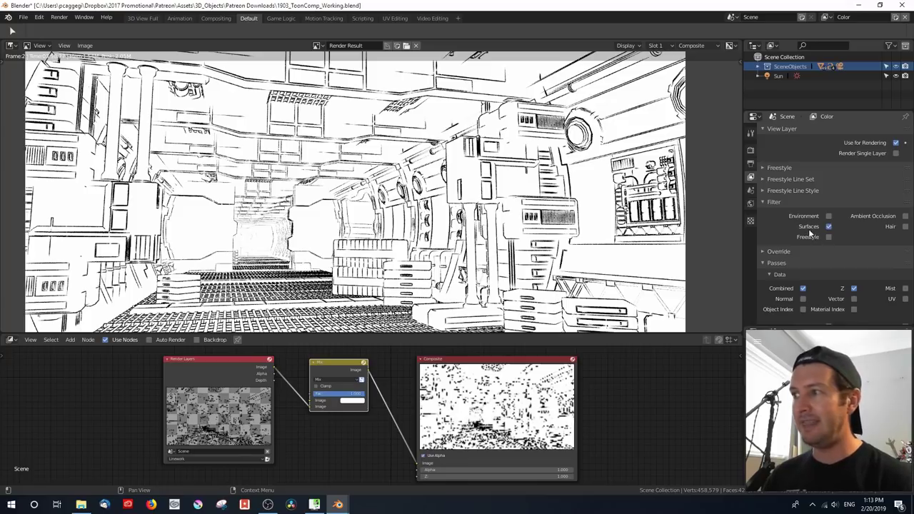
Enable the Diffuse Color pass and the Glossy Direct, Indirect and Color passes for the Color view layer
scroll(820, 242, down, 5)
scroll(809, 232, down, 1)
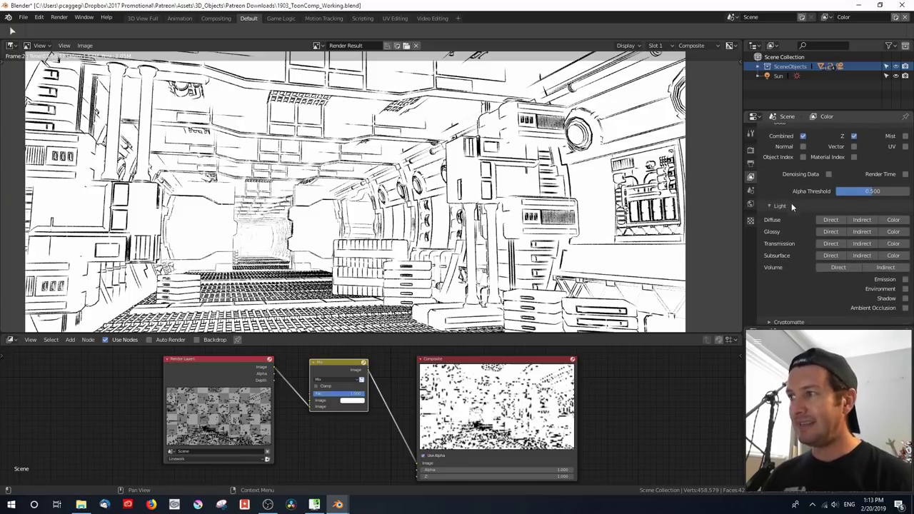
scroll(793, 223, down, 1)
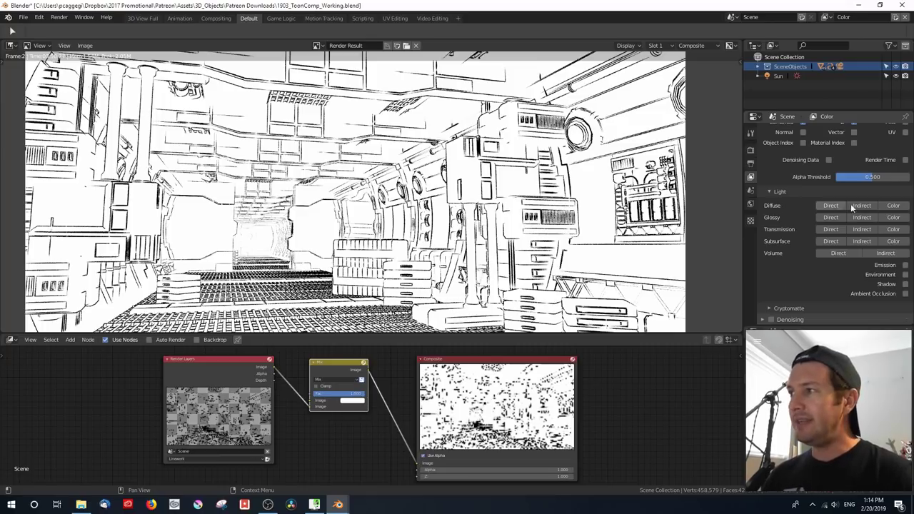
click(893, 207)
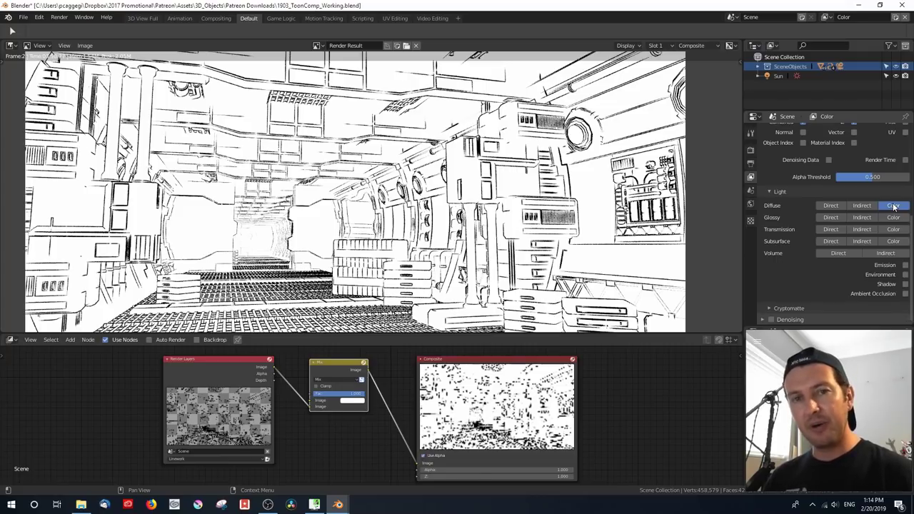
click(893, 206)
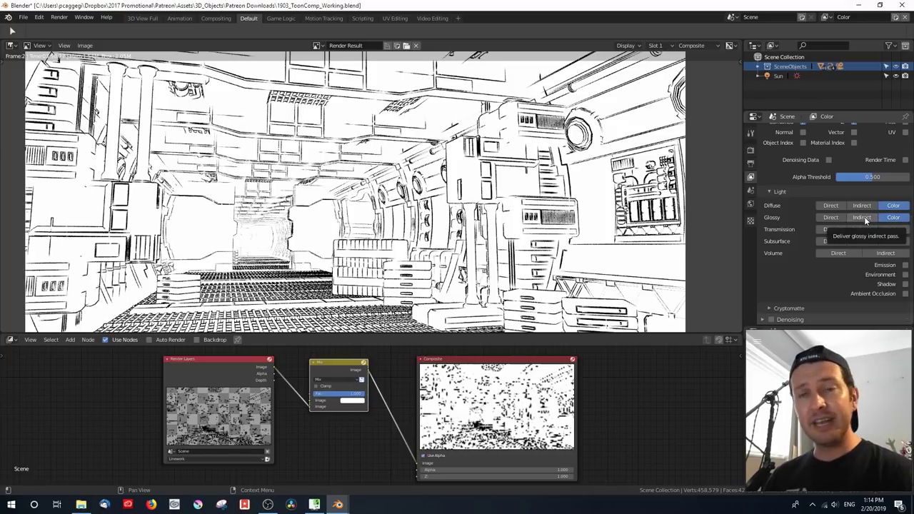
click(862, 217)
click(831, 217)
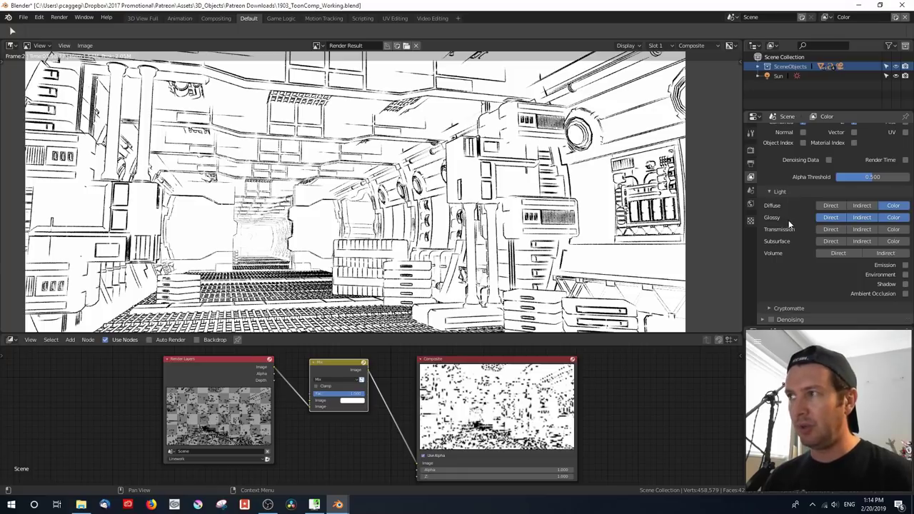
Enable the Emission and Shadow light passes for the Color view layer
scroll(789, 220, up, 2)
scroll(789, 220, down, 1)
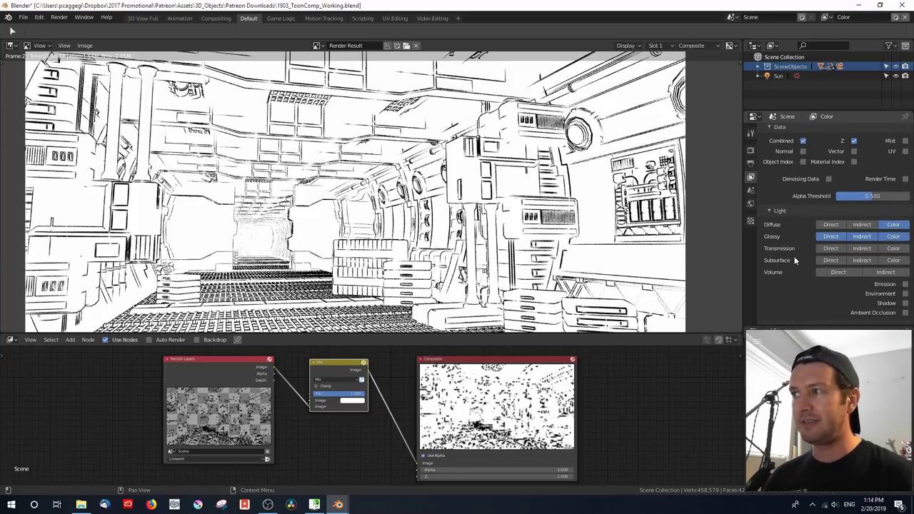
scroll(793, 256, down, 1)
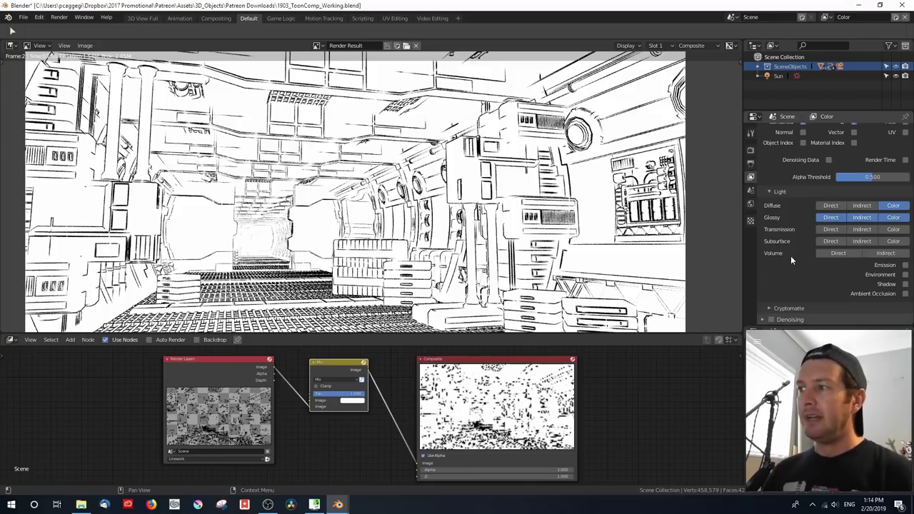
click(905, 265)
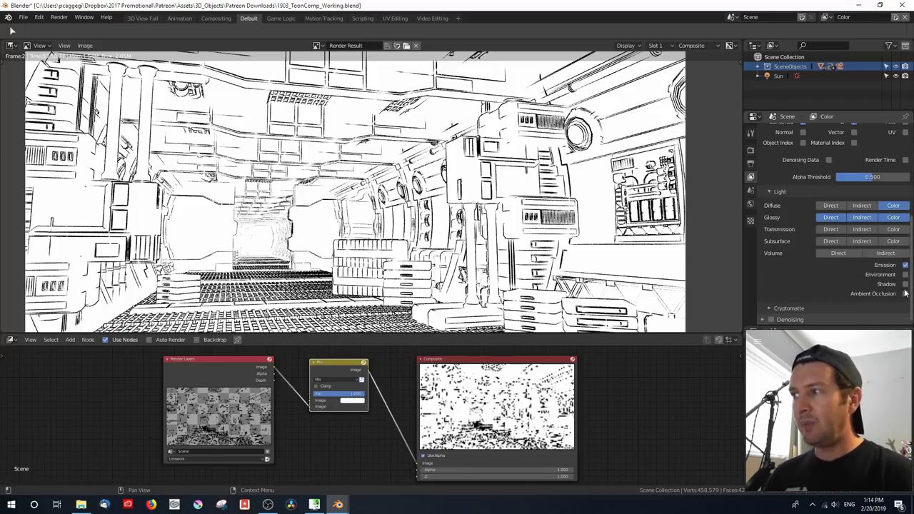
click(905, 284)
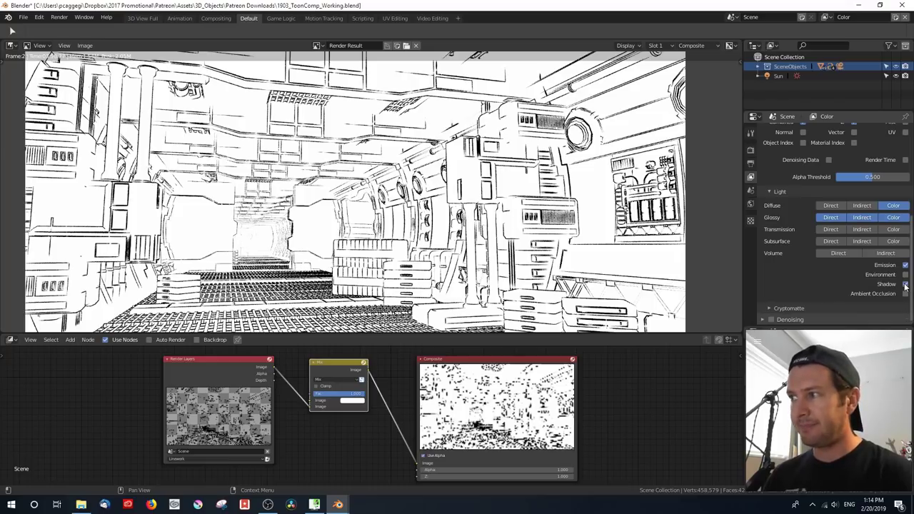
Change the Image Editor area to a 3D Viewport, select the Sun, and view the corridor through the scene camera
click(11, 45)
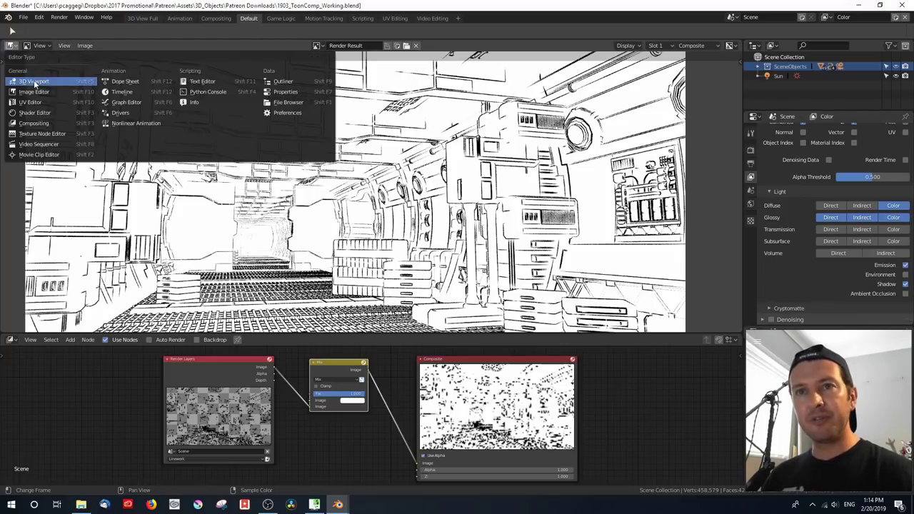
click(34, 83)
mouse_move(371, 236)
middle_down()
mouse_move(396, 230)
mouse_move(323, 233)
mouse_move(414, 220)
mouse_move(480, 178)
mouse_move(514, 215)
mouse_move(429, 223)
mouse_move(371, 209)
mouse_move(380, 216)
middle_up()
scroll(395, 229, down, 5)
click(492, 171)
scroll(514, 214, down, 2)
key(KP_0)
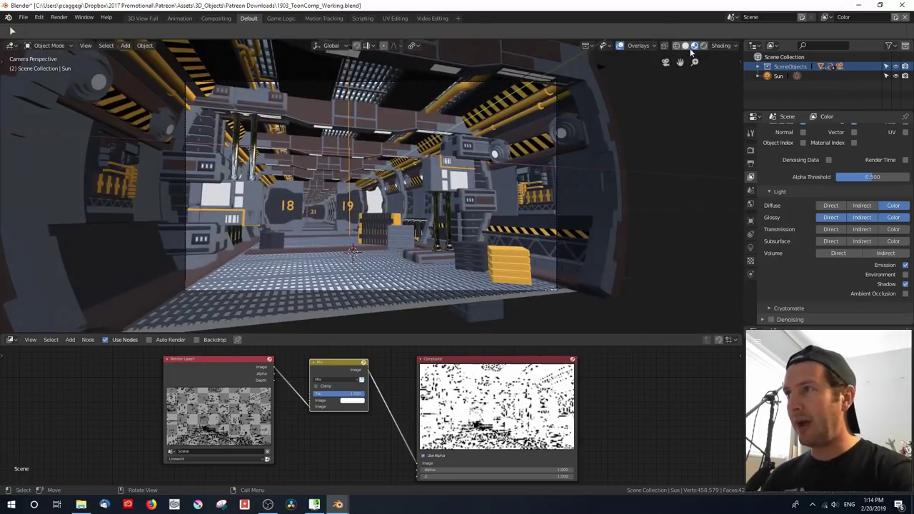
Turn on Scene Lights for the material preview and inspect how the environment reflects in the corridor's metal pipes
click(721, 45)
click(670, 76)
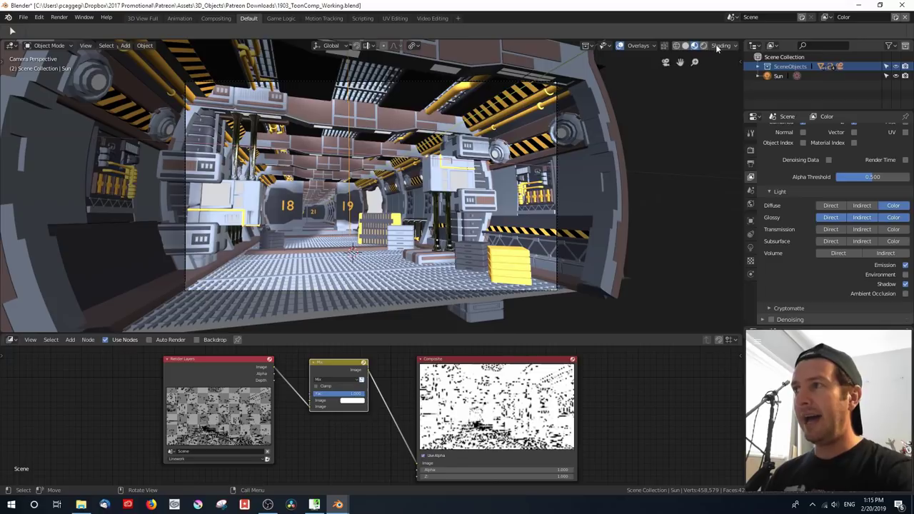
click(721, 46)
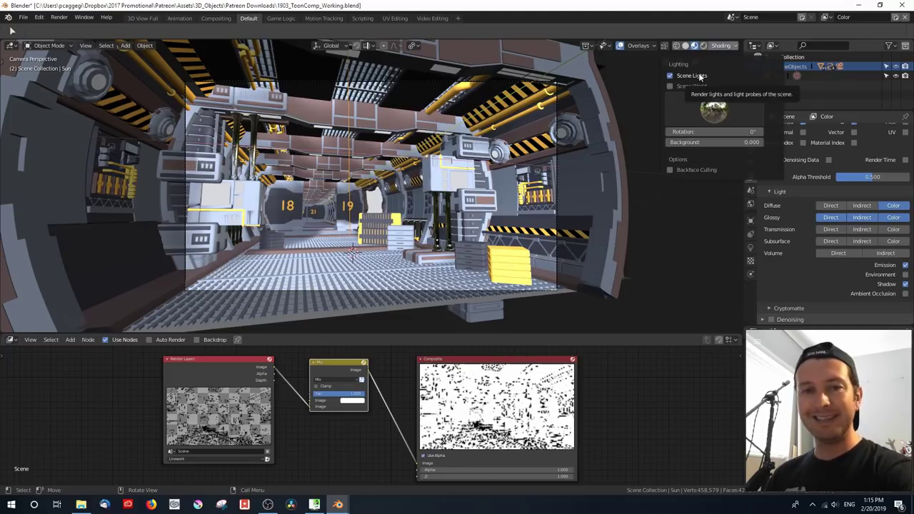
click(714, 109)
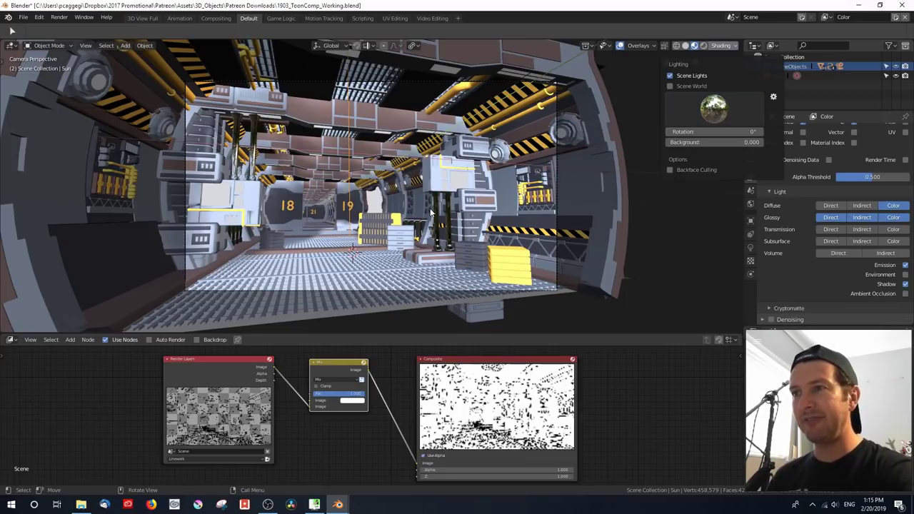
scroll(429, 209, up, 4)
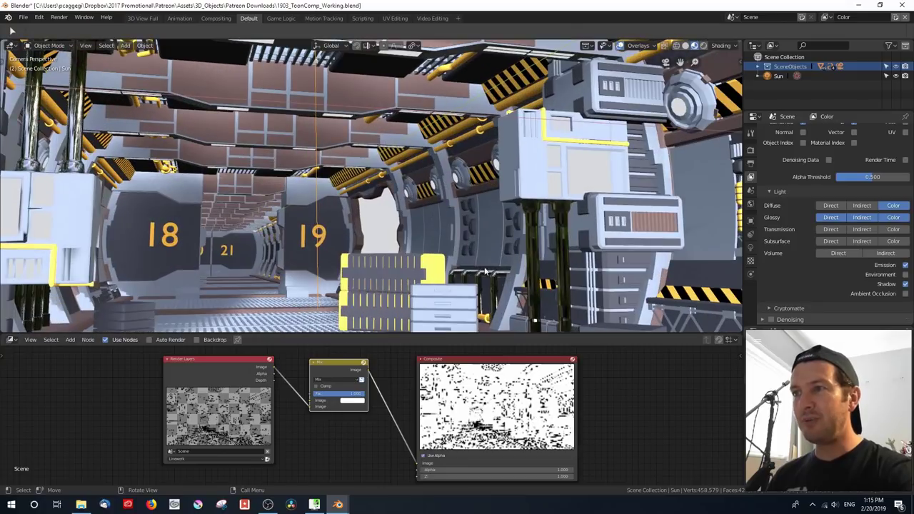
middle_drag(485, 271, 285, 233)
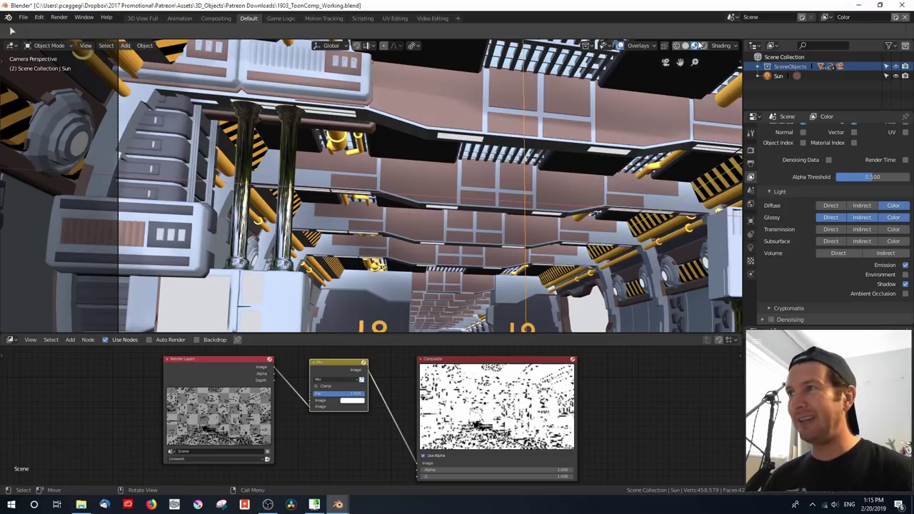
Try the dark studio HDRI for the viewport preview lighting, and settle on the bright interior HDRI
click(722, 47)
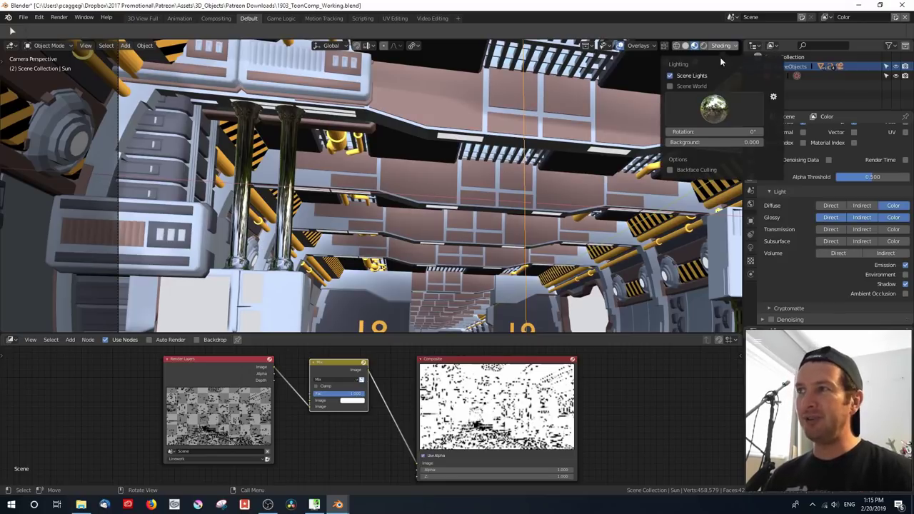
click(718, 114)
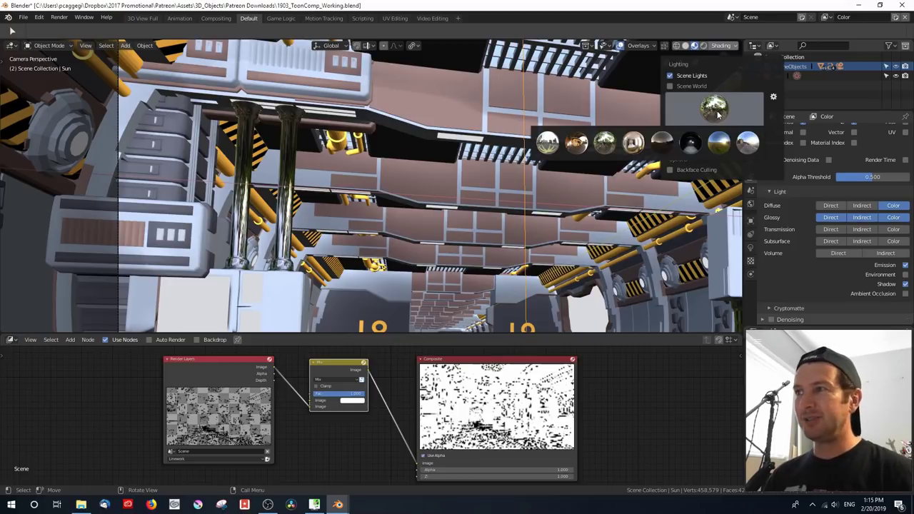
click(697, 141)
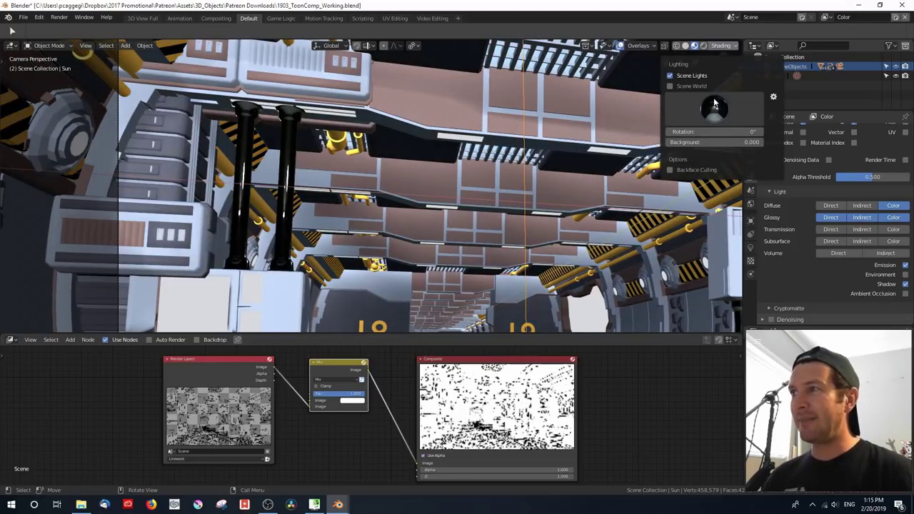
click(715, 108)
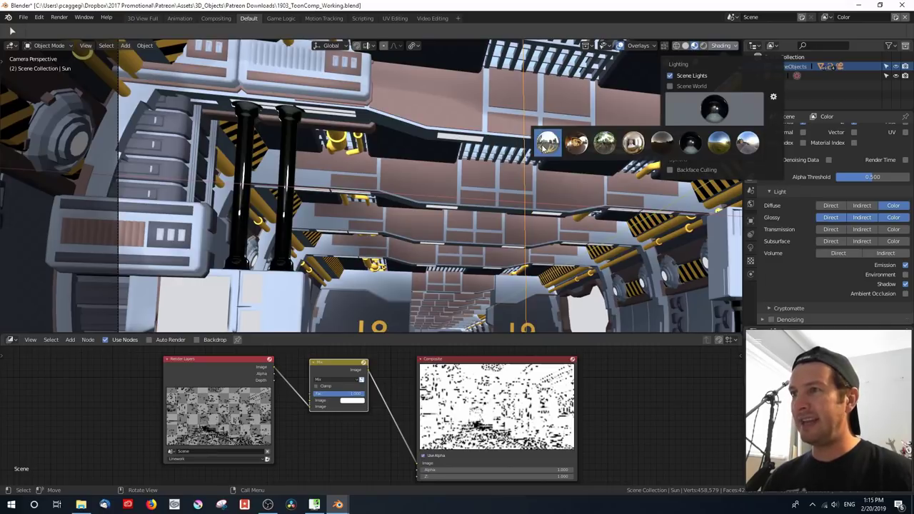
click(634, 143)
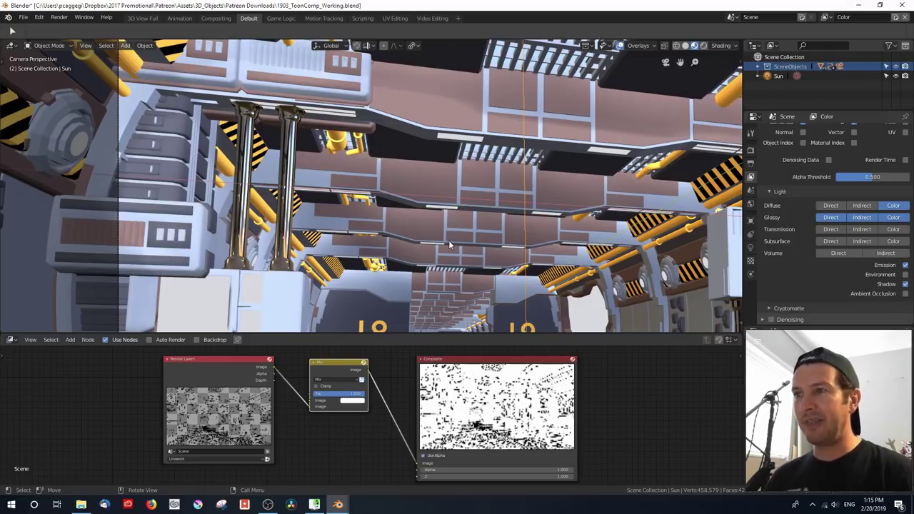
Preview the corridor in Rendered shading through the scene camera
key(Home)
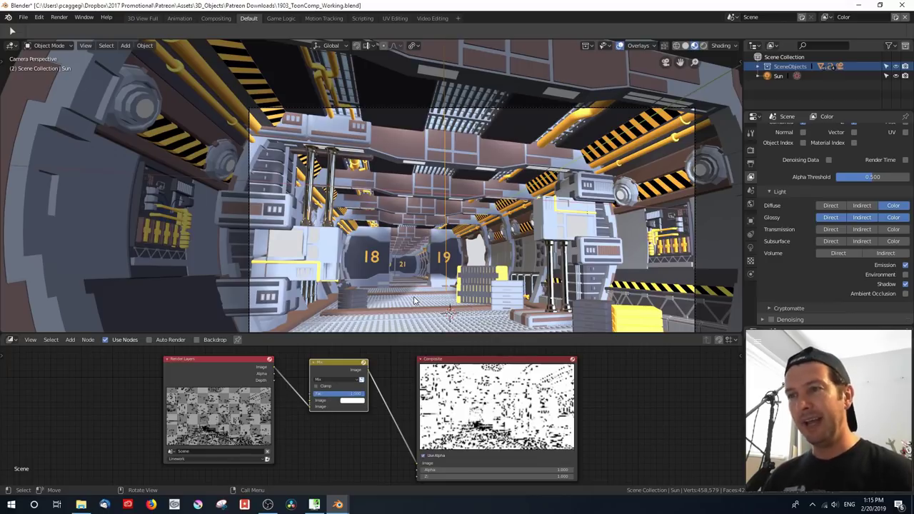
click(706, 45)
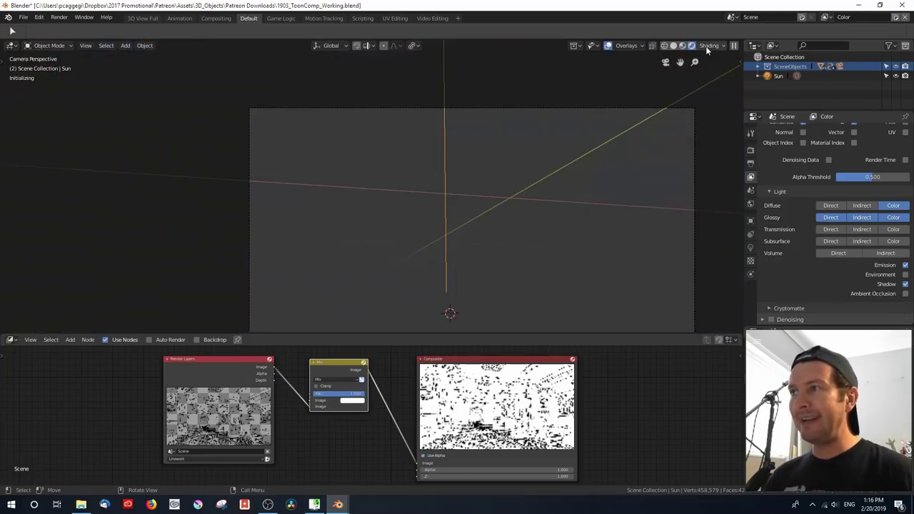
middle_drag(626, 205, 574, 242)
key(KP_0)
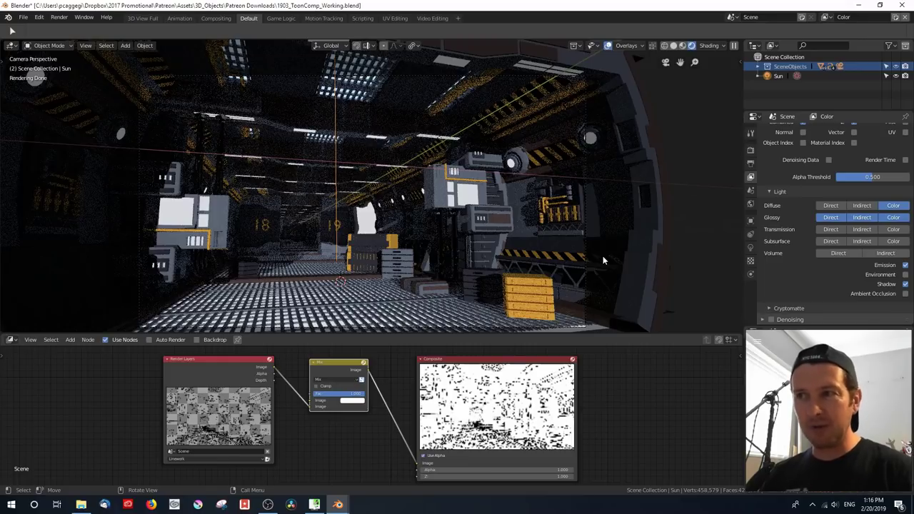
Switch the viewport from Rendered back to the material preview and look over the corridor through the scene camera
click(683, 45)
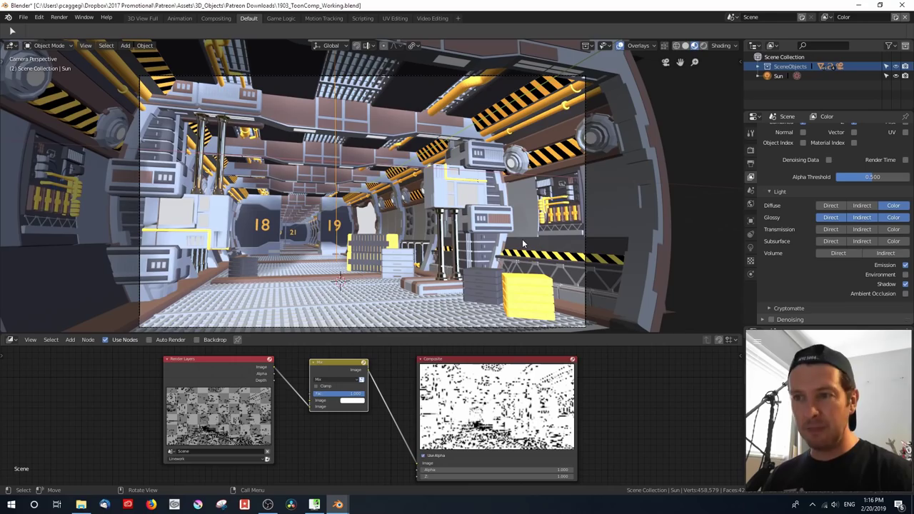
middle_drag(468, 239, 457, 257)
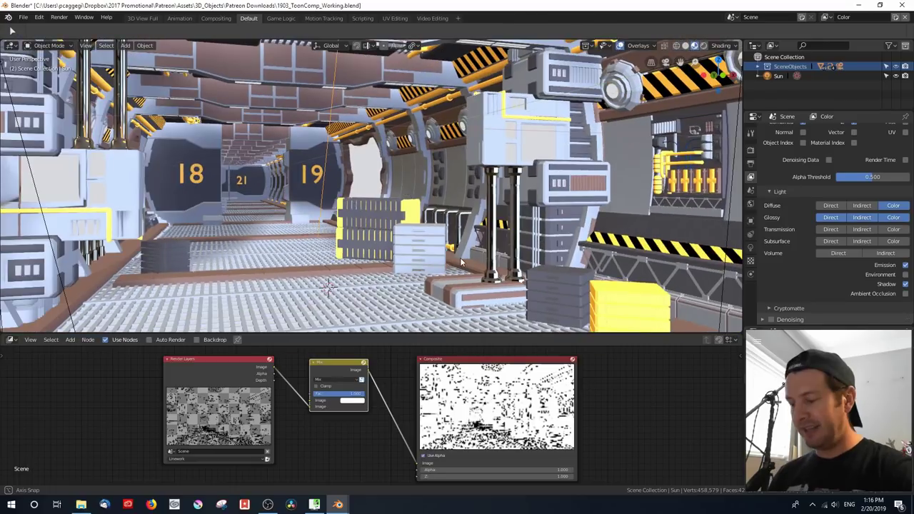
key(KP_0)
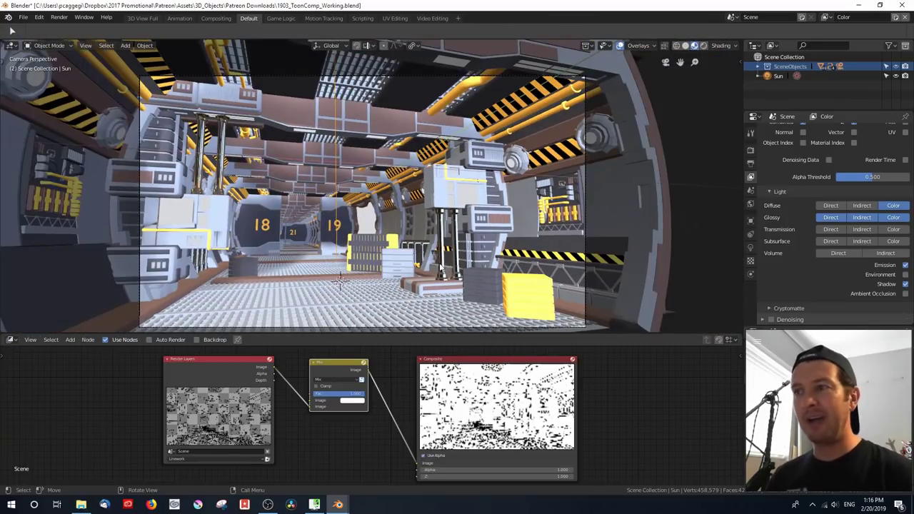
shift+middle_drag(401, 269, 422, 269)
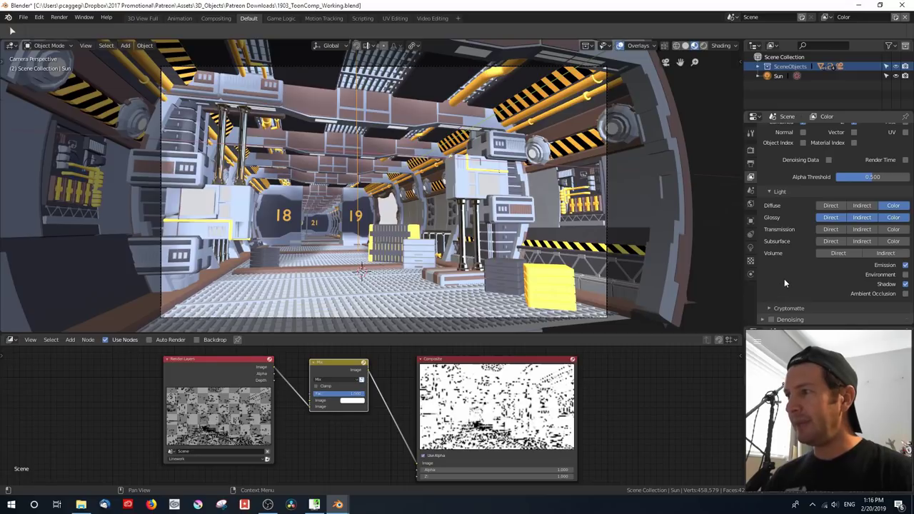
Turn on Denoising for the Color view layer with radius 16, strength 1 and feature strength 1
click(770, 319)
scroll(801, 273, down, 3)
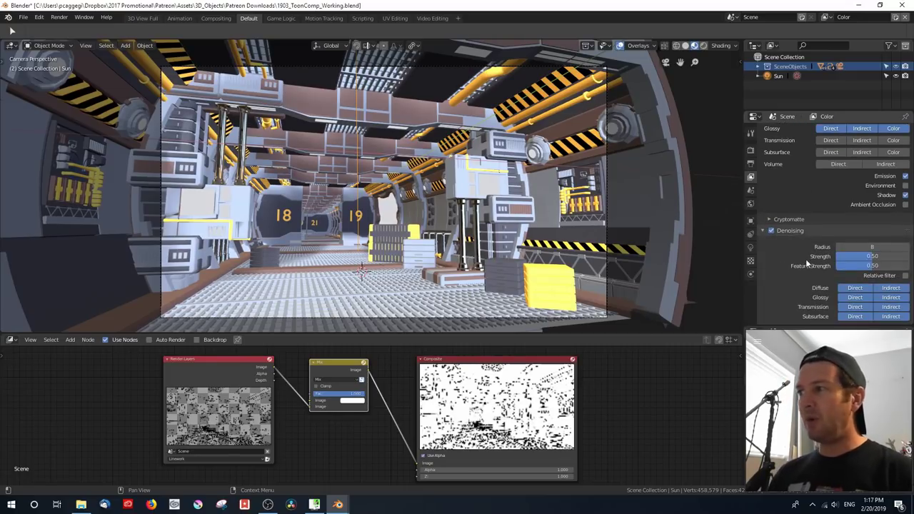
click(870, 247)
text(16)
key(Return)
double_click(871, 255)
text(1)
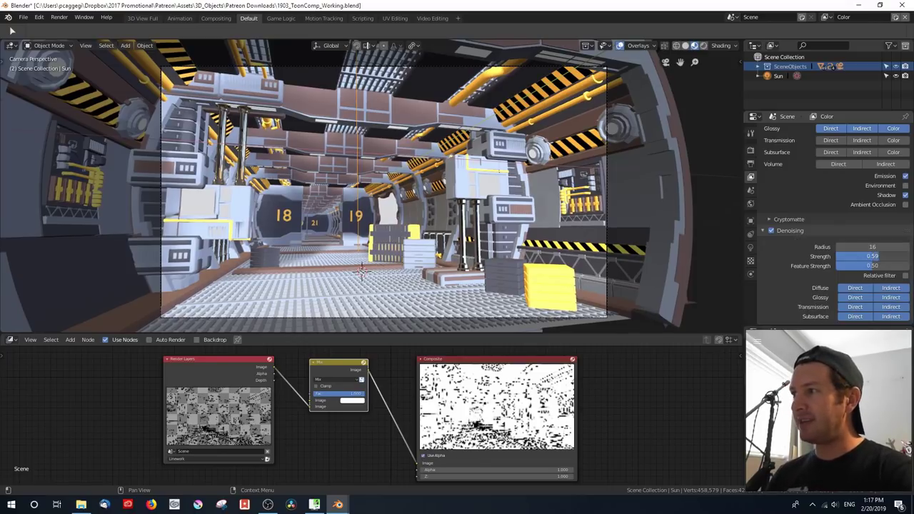
key(Return)
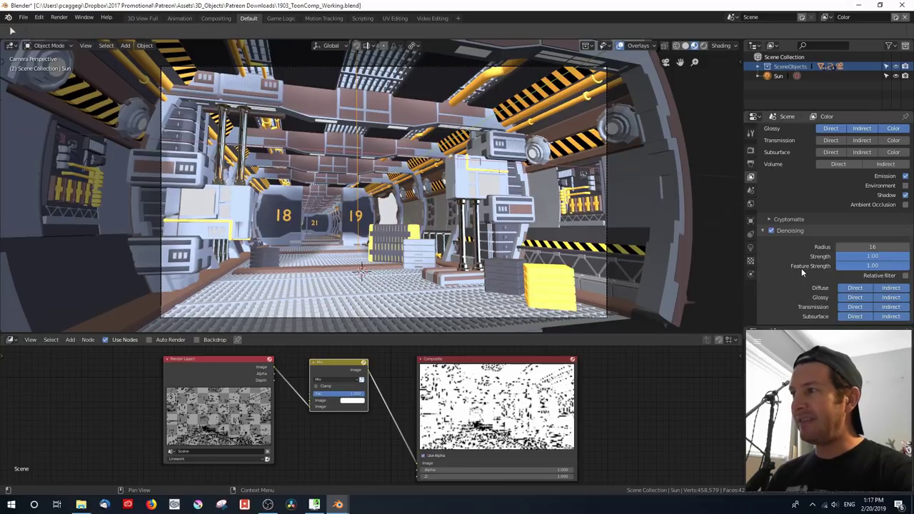
Exclude the direct and indirect Diffuse, Transmission and Subsurface passes from denoising, leaving only Glossy
click(854, 289)
click(896, 288)
click(855, 308)
click(890, 307)
click(890, 316)
click(857, 318)
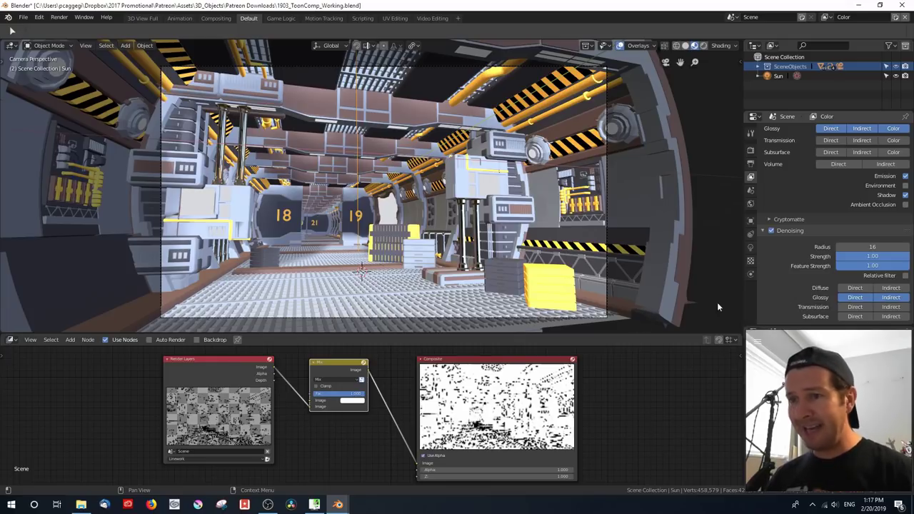
Add a second Render Layers node to the compositor, above and left of the linework nodes
scroll(120, 412, down, 1)
middle_drag(121, 407, 231, 432)
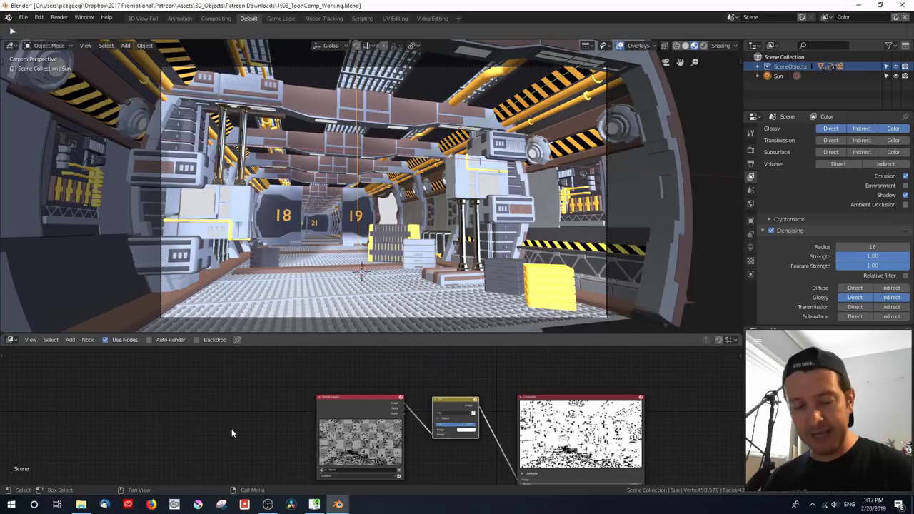
key(shift+a)
mouse_move(250, 397)
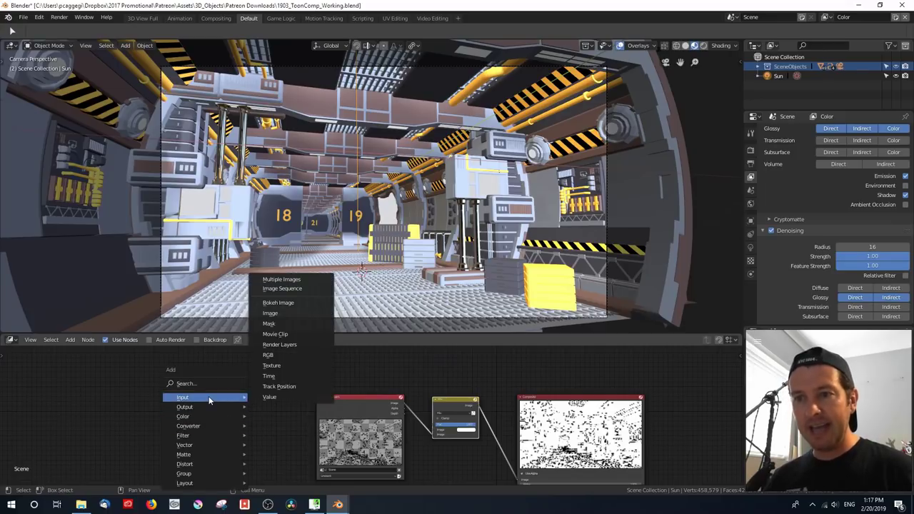
click(279, 345)
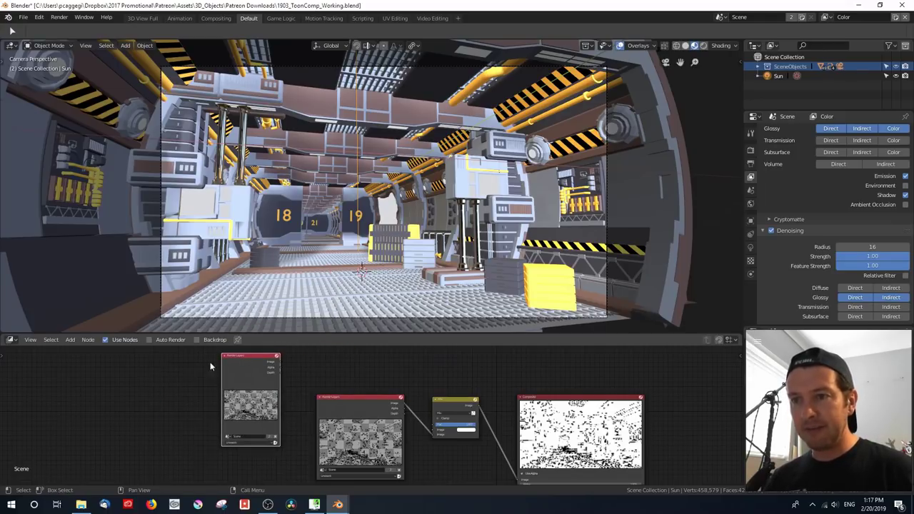
click(214, 368)
Set the new Render Layers node to output the Color view layer
scroll(175, 393, up, 2)
scroll(175, 393, up, 1)
middle_drag(175, 393, 336, 361)
click(257, 443)
click(250, 418)
Enlarge the compositor area and move the Color Render Layers node up and left, clear of the linework node
scroll(368, 396, down, 2)
middle_drag(368, 395, 327, 445)
drag(354, 335, 354, 137)
scroll(340, 280, up, 2)
drag(227, 297, 172, 250)
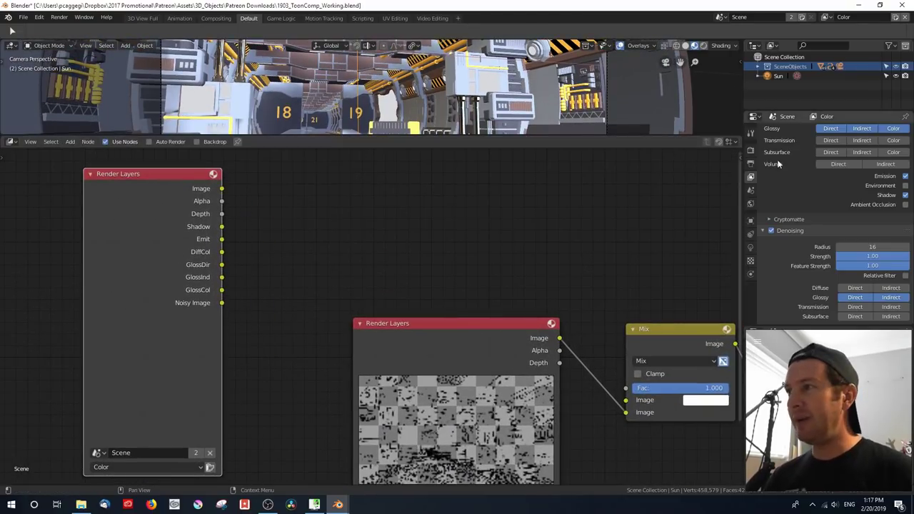
Compare the passes enabled for the Color view layer with the outputs of its Render Layers node
scroll(793, 164, up, 2)
scroll(801, 168, up, 5)
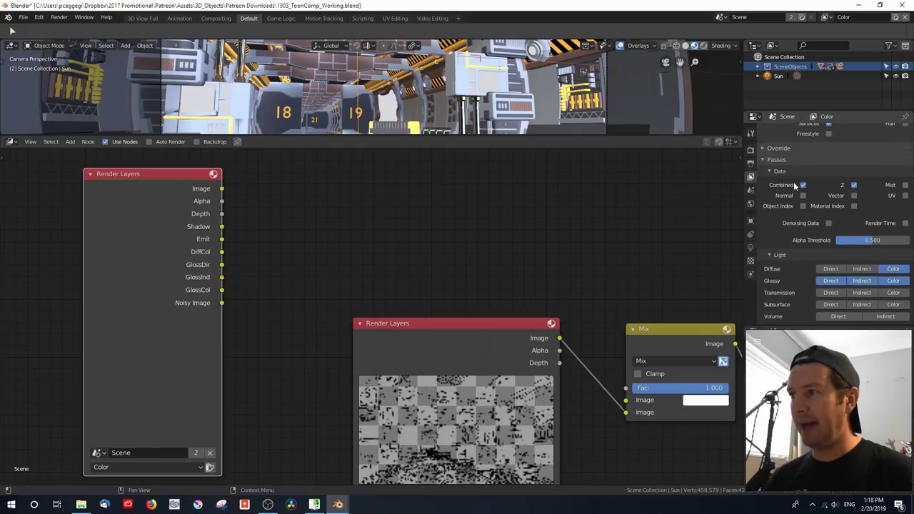
scroll(788, 184, down, 1)
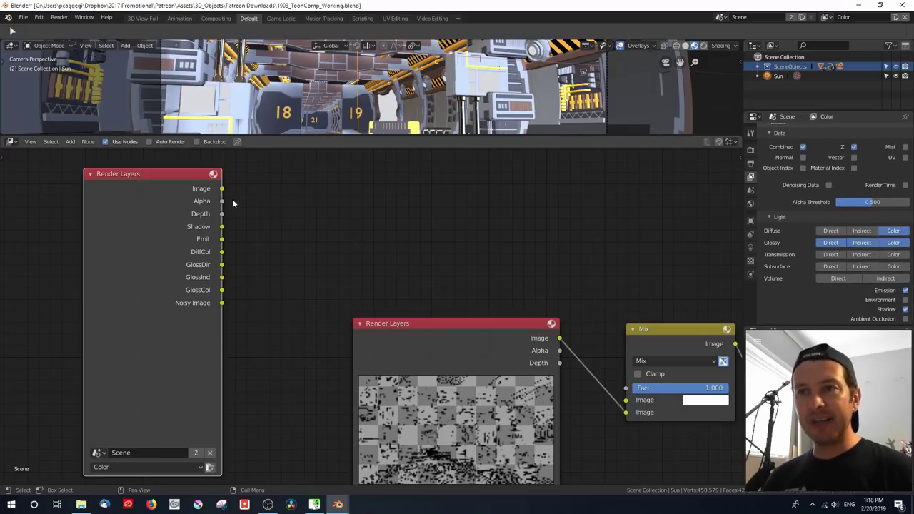
drag(128, 235, 136, 229)
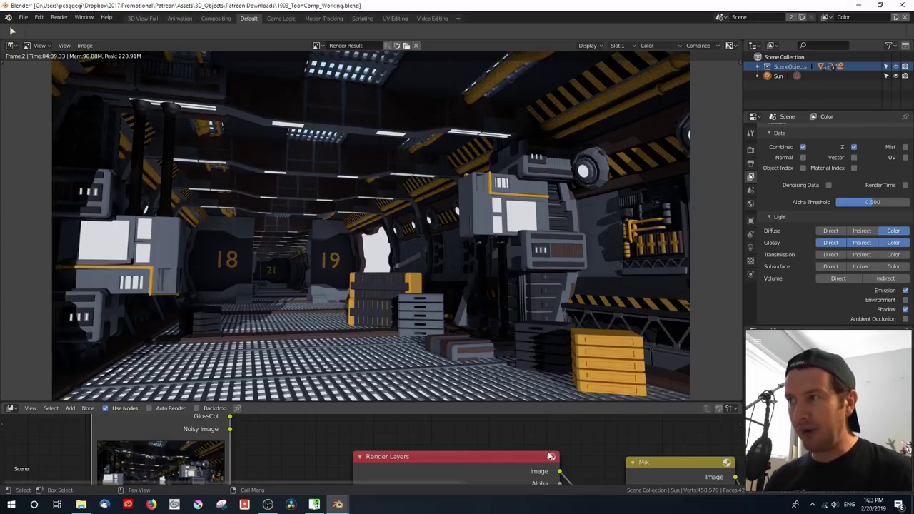
Review the Cycles Sampling settings in the render properties
click(750, 149)
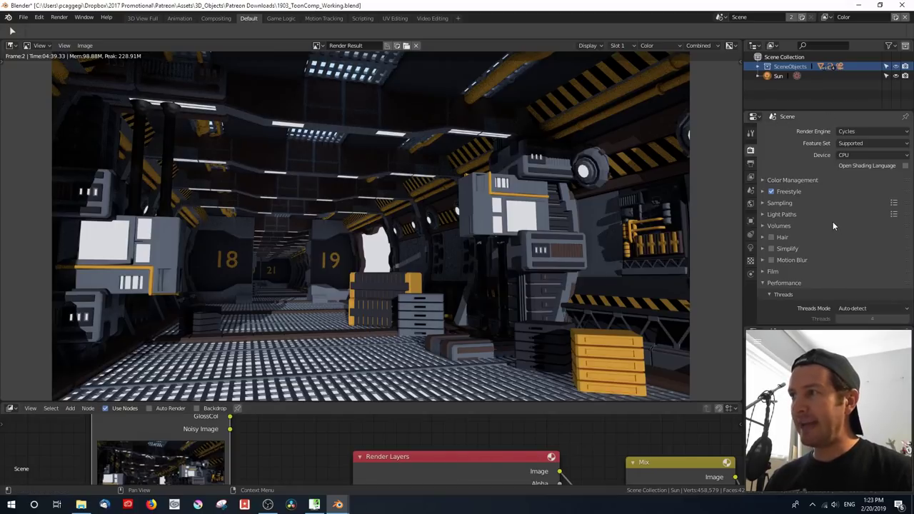
click(780, 203)
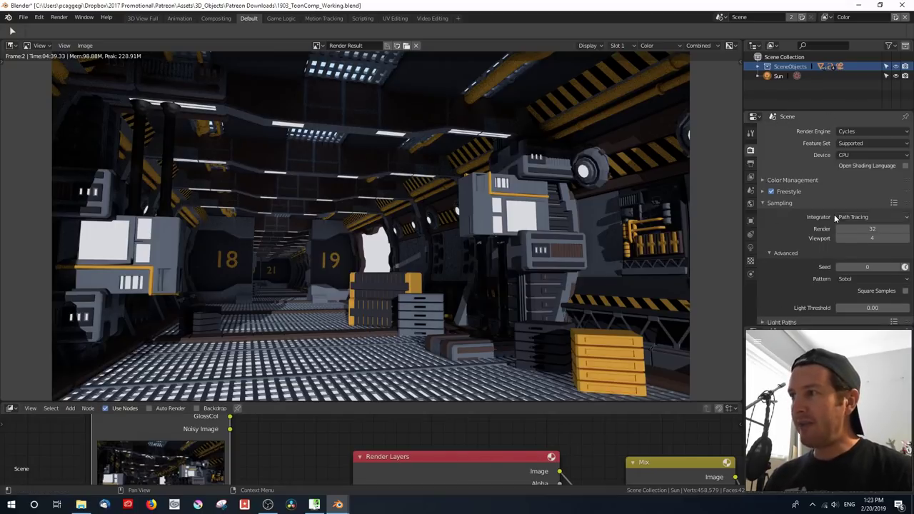
scroll(806, 241, down, 4)
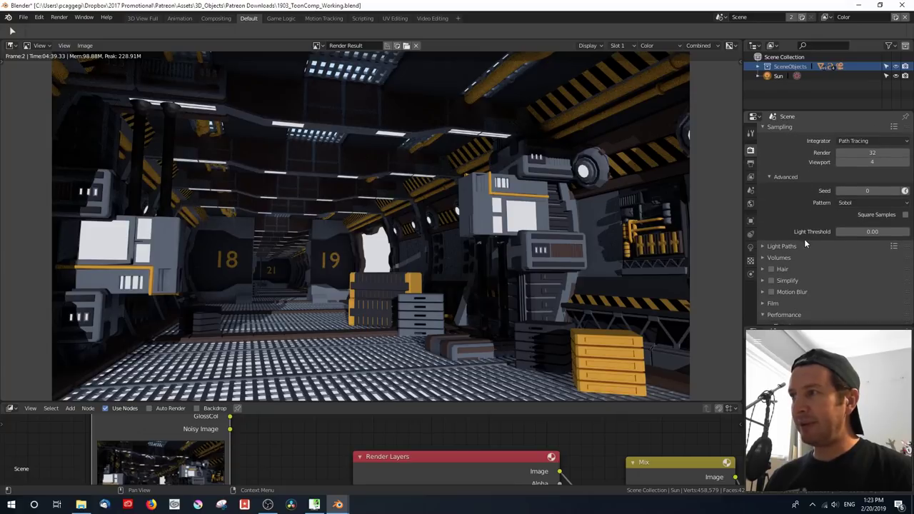
scroll(804, 238, up, 4)
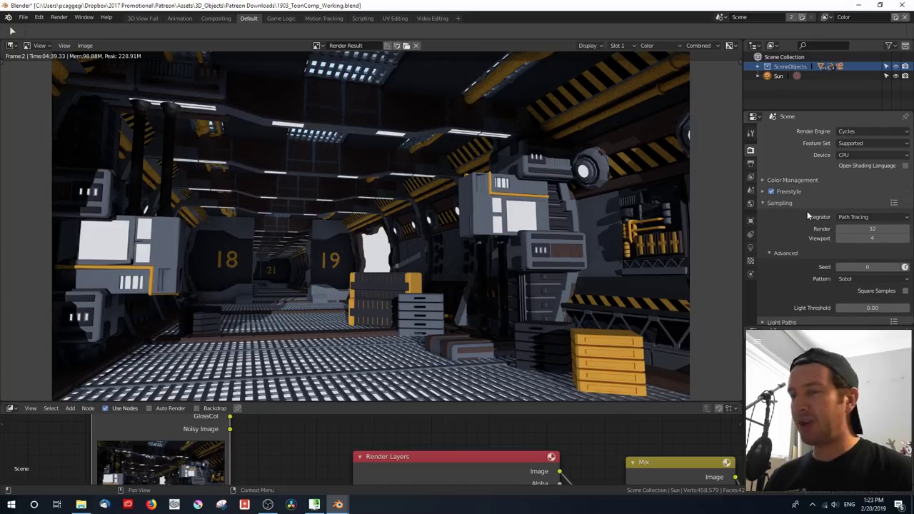
Inspect the rendered corridor up close for noise, and review the Color view layer's pass and denoising settings
scroll(309, 152, up, 2)
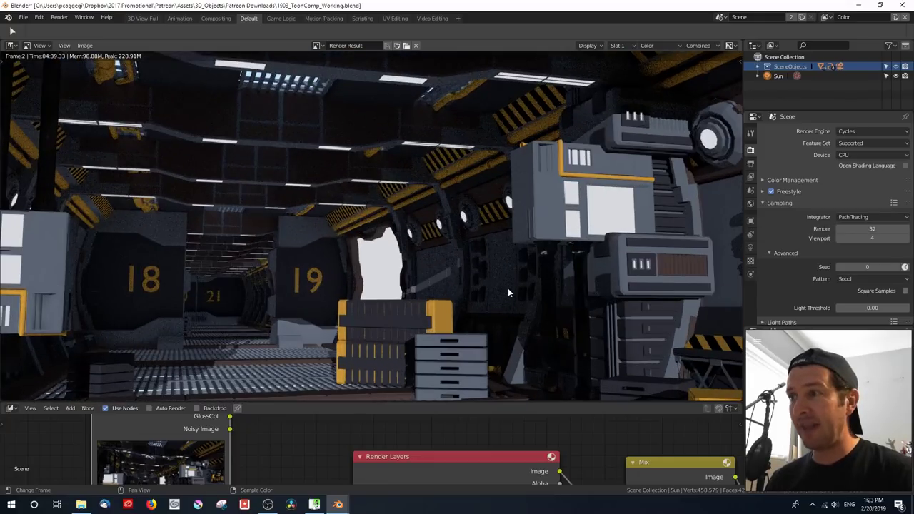
middle_drag(491, 309, 493, 257)
scroll(493, 257, up, 1)
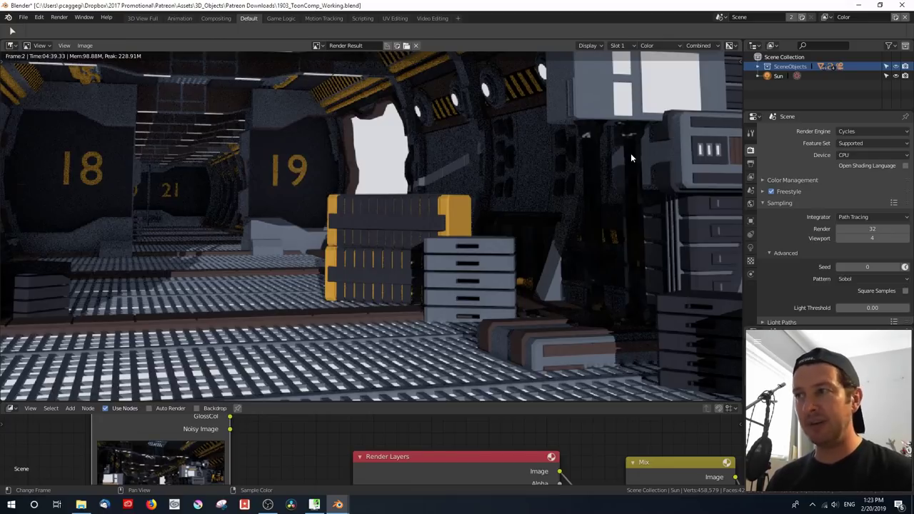
key(Home)
scroll(473, 170, up, 2)
scroll(473, 170, down, 2)
middle_drag(352, 160, 345, 234)
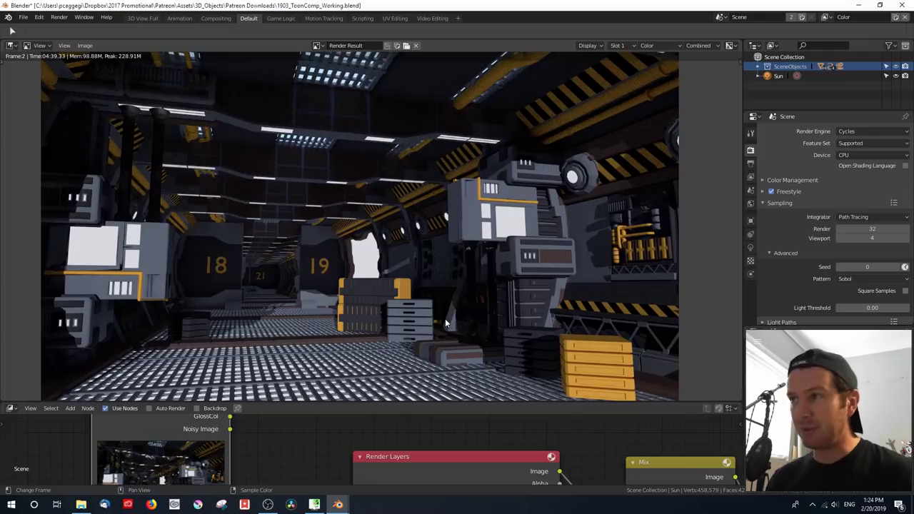
click(750, 176)
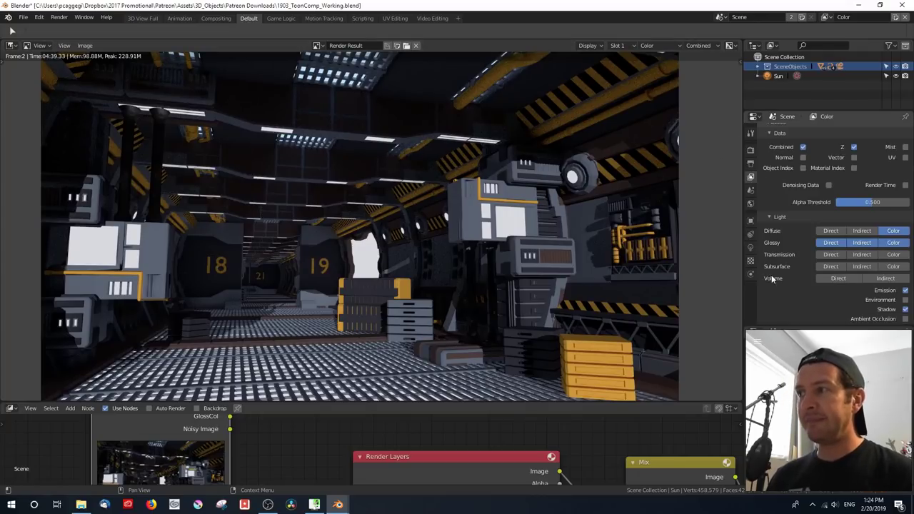
scroll(793, 297, down, 3)
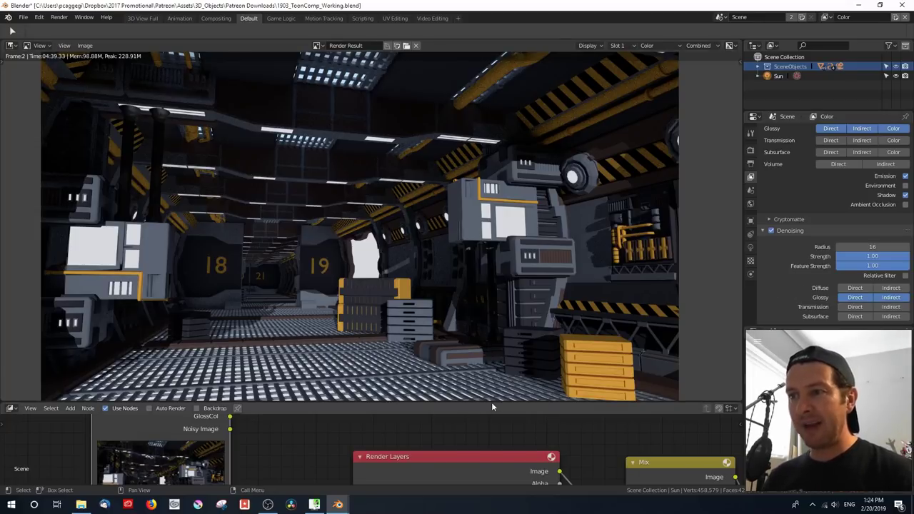
Enlarge the render result area, view the Color layer's Noisy Image pass, and return to the Combined pass
drag(493, 404, 493, 447)
click(647, 45)
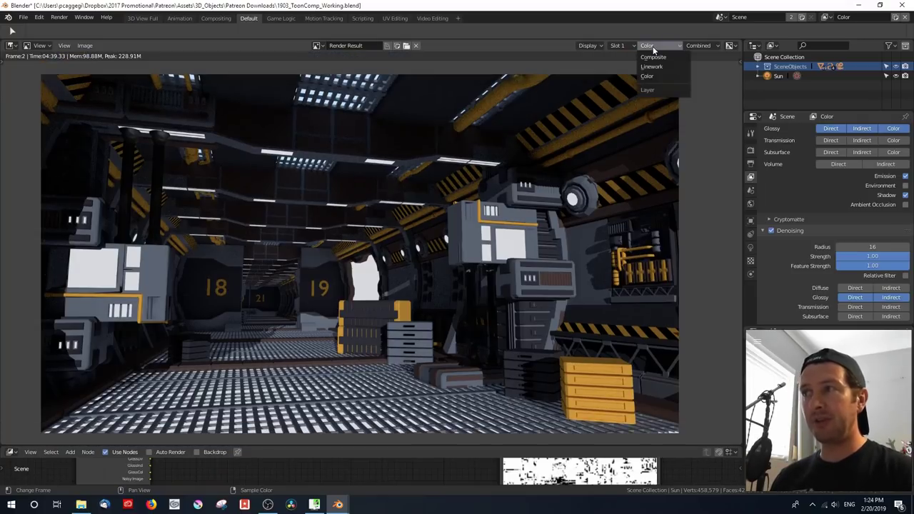
click(700, 45)
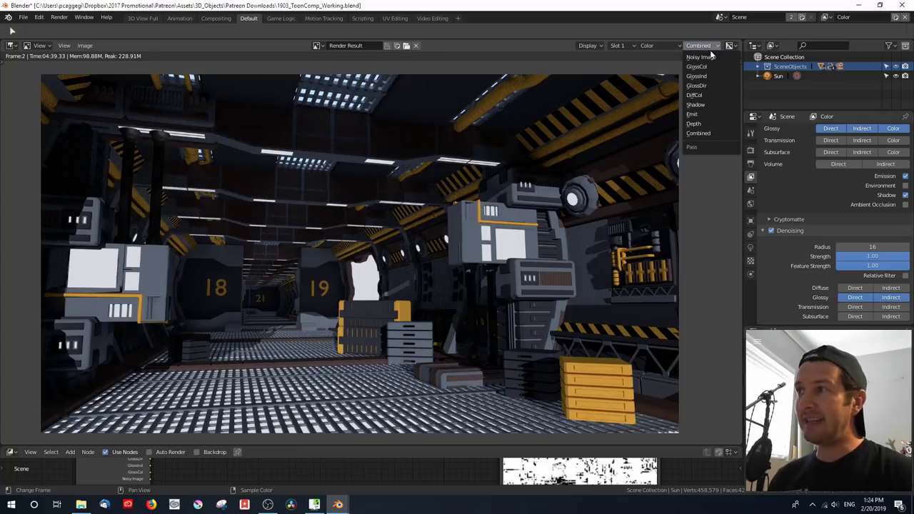
click(714, 56)
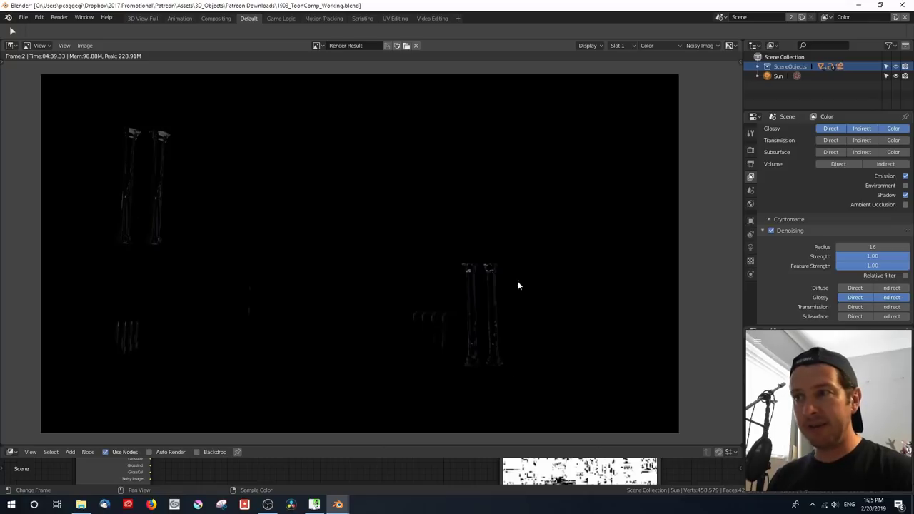
click(700, 45)
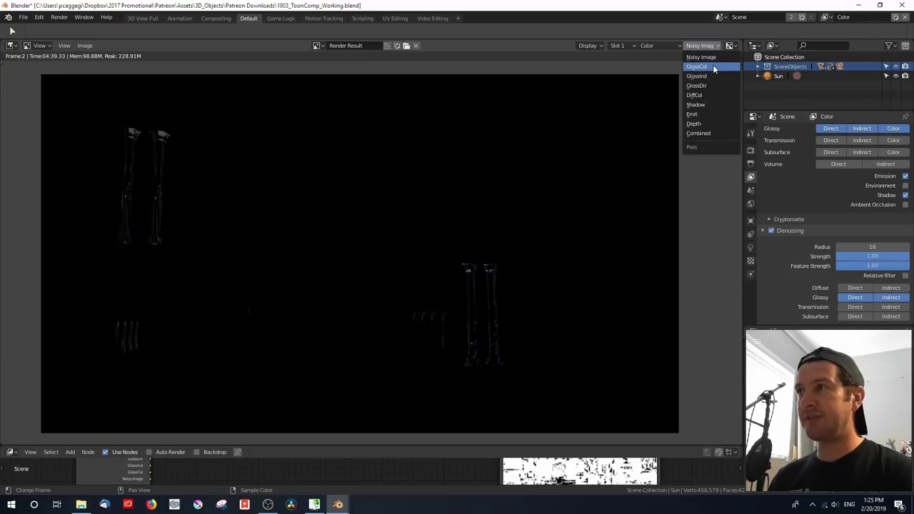
click(711, 132)
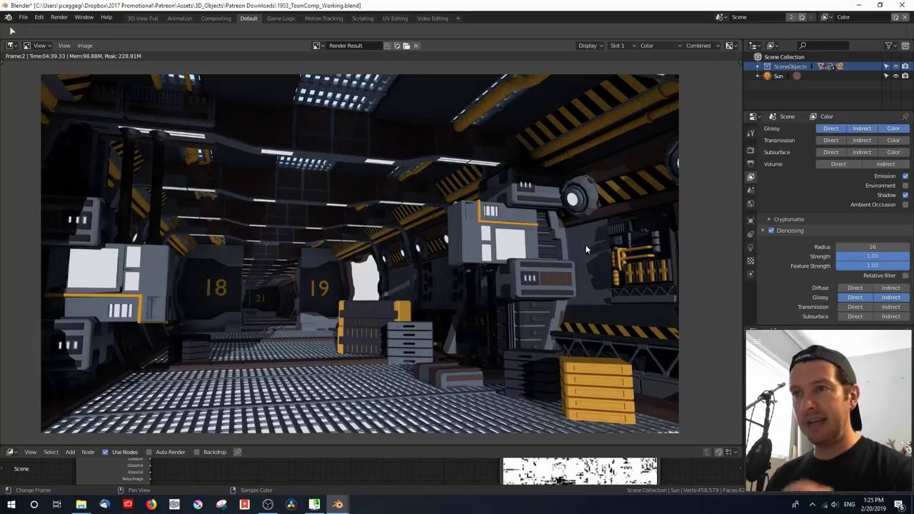
View the Color layer's DiffCol, GlossCol, Shadow and Emit passes one after another in the render result
click(698, 45)
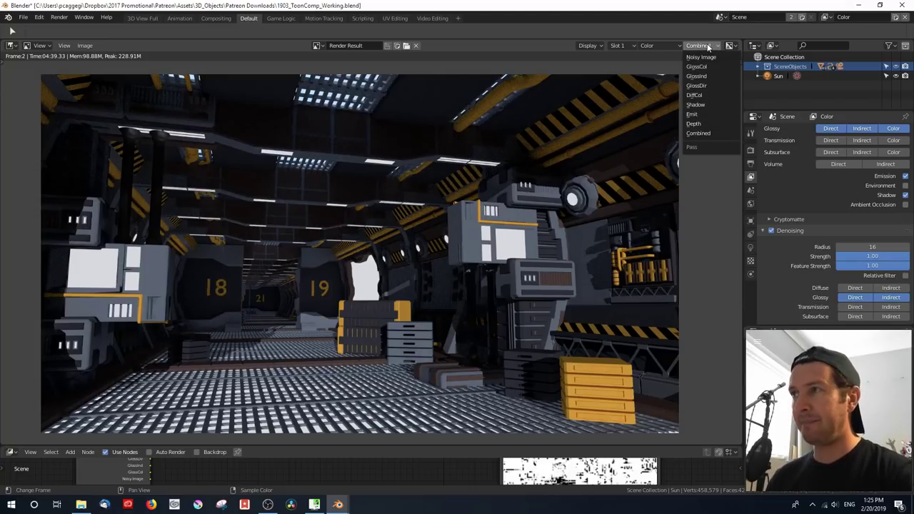
click(708, 95)
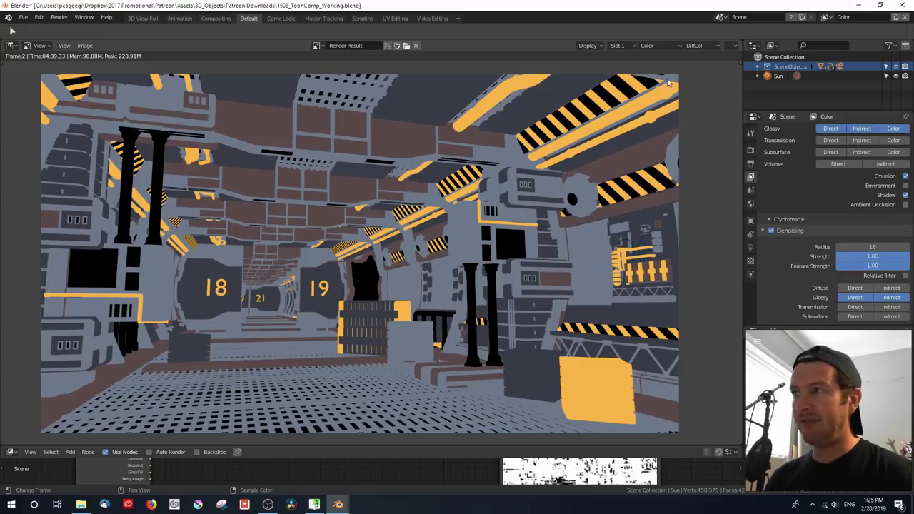
click(701, 46)
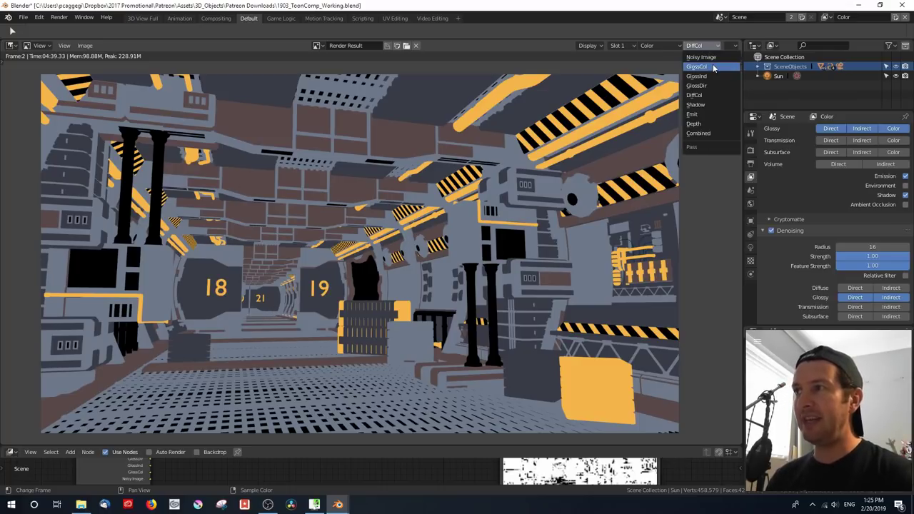
click(697, 67)
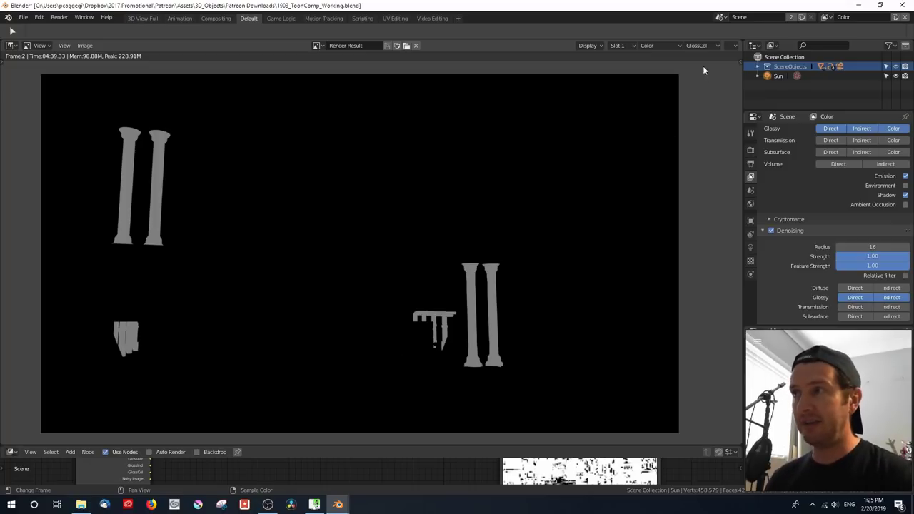
click(697, 45)
click(699, 114)
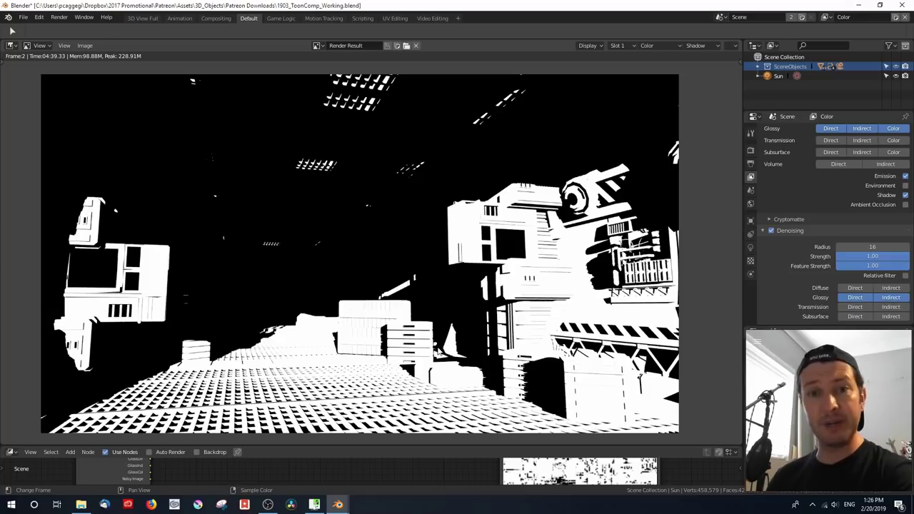
click(692, 45)
click(703, 119)
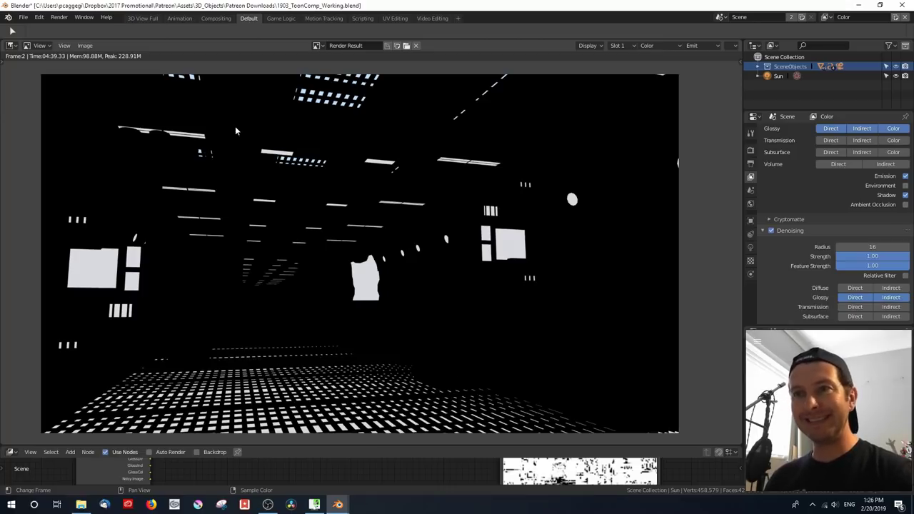
View the Color layer's GlossDir pass in the render result and inspect the direct reflections on the pillars up close
click(694, 45)
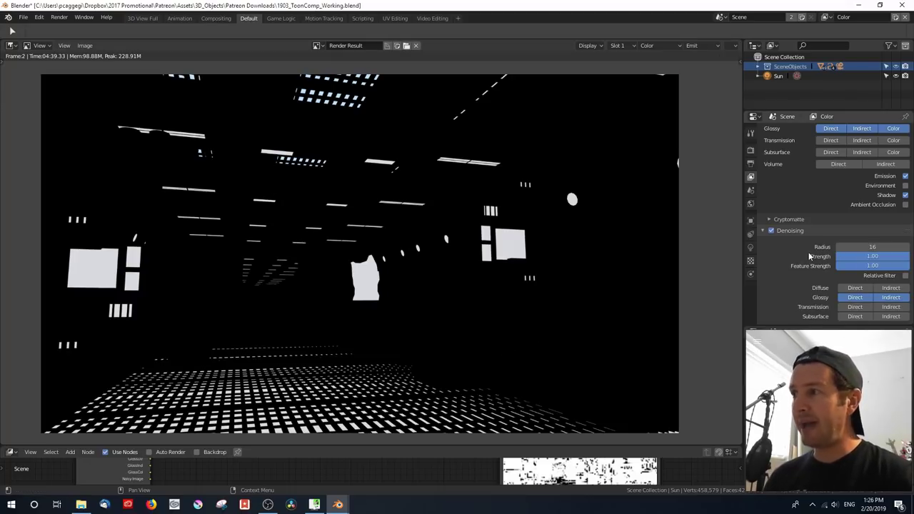
scroll(810, 197, up, 3)
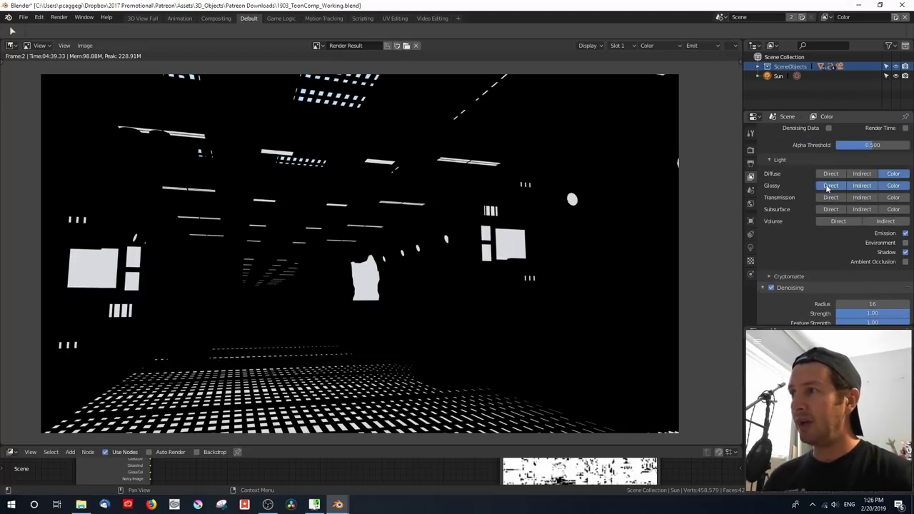
click(691, 45)
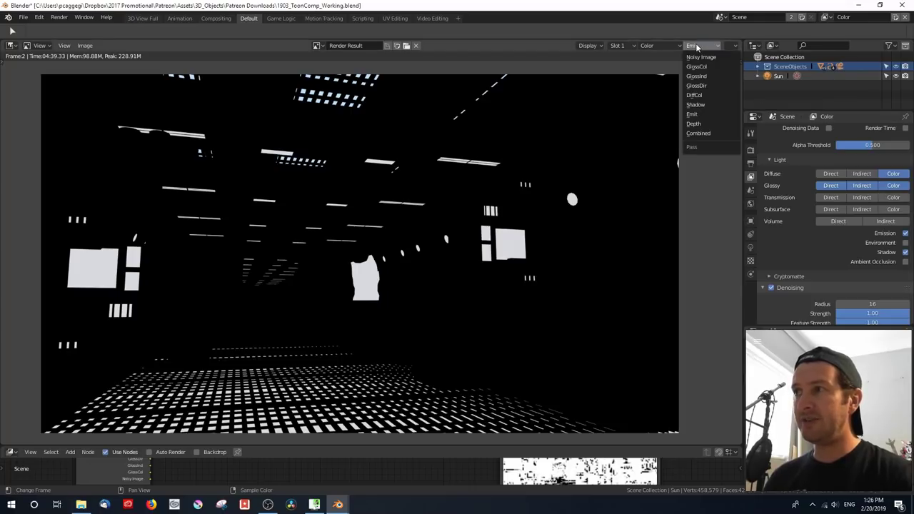
click(716, 86)
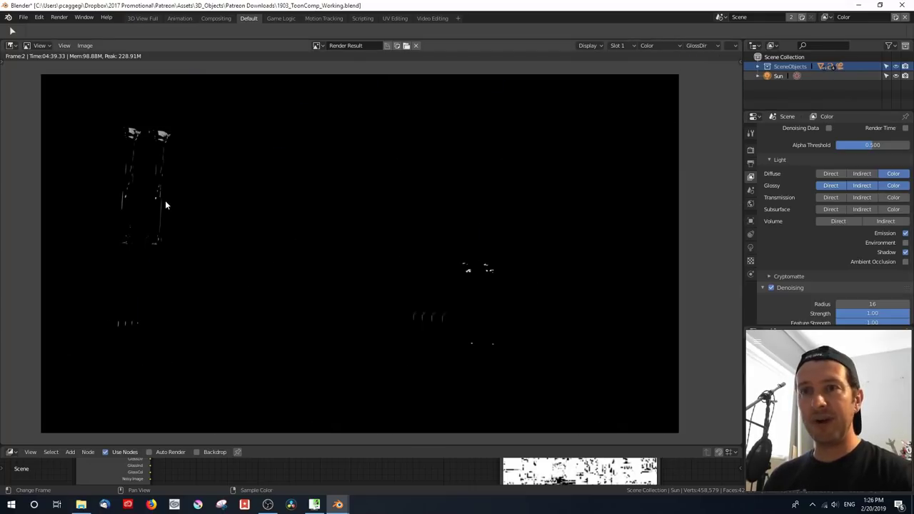
scroll(165, 205, up, 2)
middle_drag(77, 199, 260, 189)
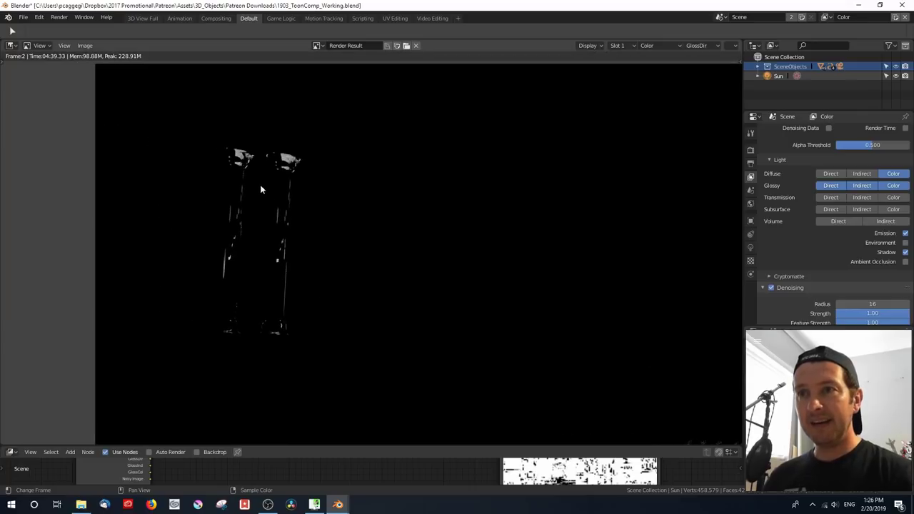
scroll(260, 186, up, 1)
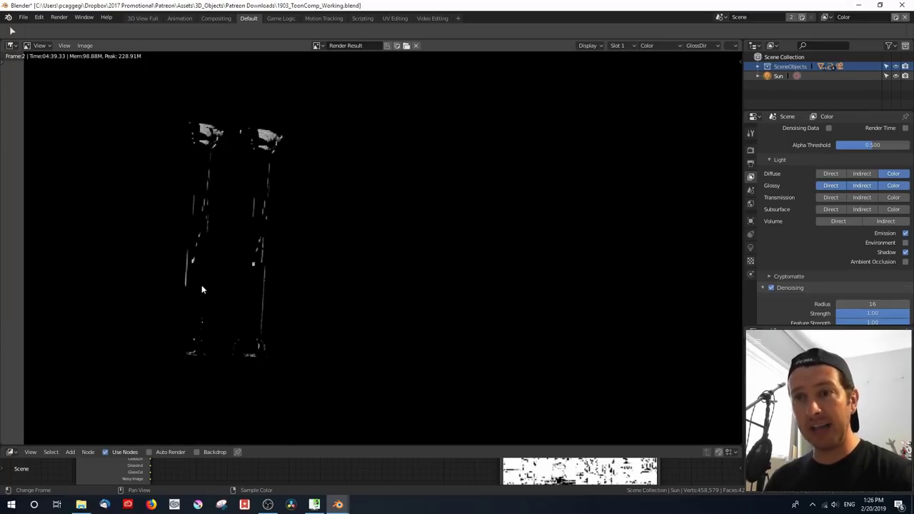
scroll(203, 272, down, 1)
scroll(461, 337, down, 1)
middle_drag(472, 331, 368, 240)
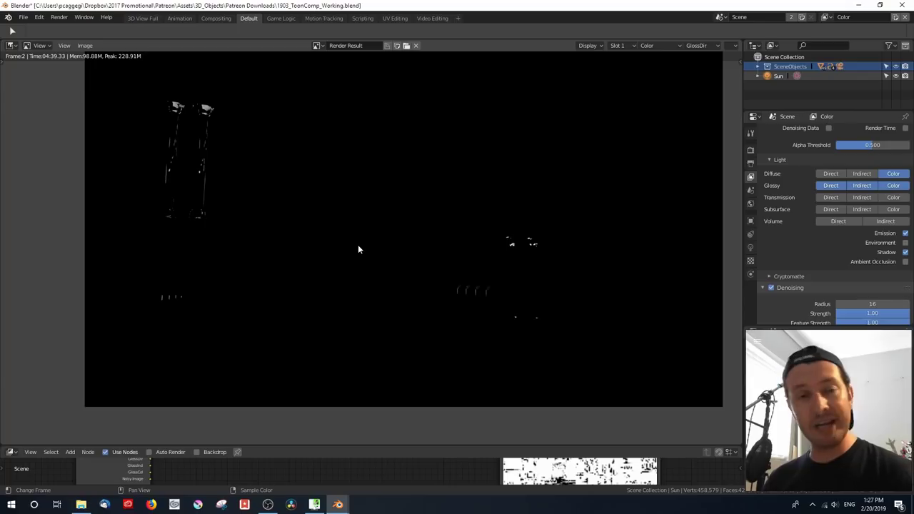
View the Color layer's GlossInd pass and inspect the indirect reflections and noise on the pillars on both sides
click(698, 46)
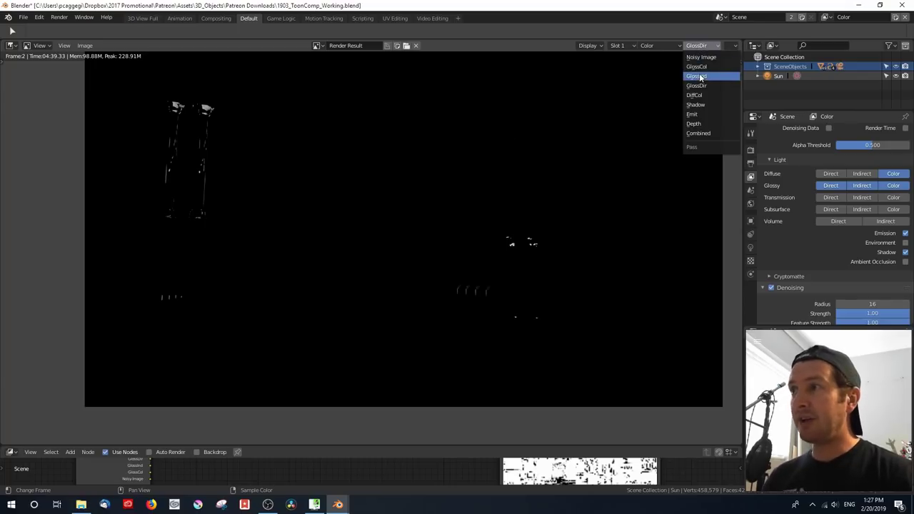
click(697, 76)
scroll(178, 185, up, 3)
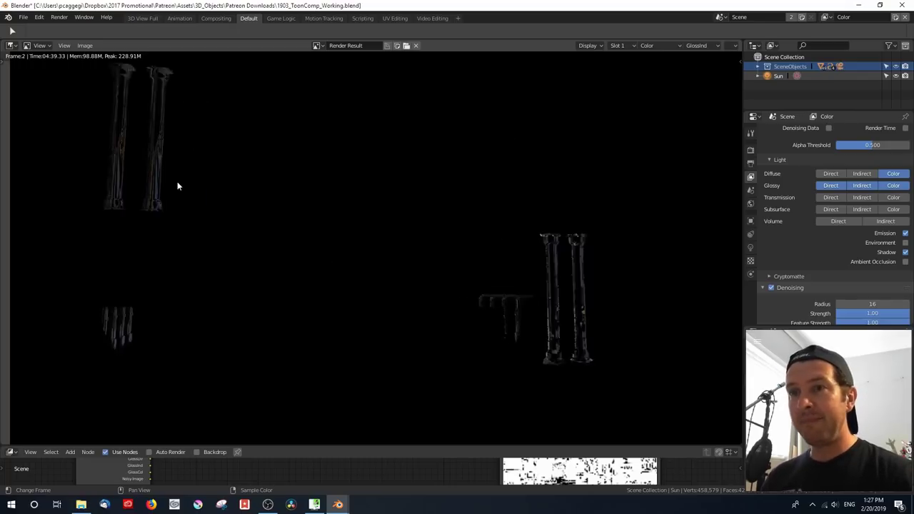
middle_drag(202, 198, 281, 223)
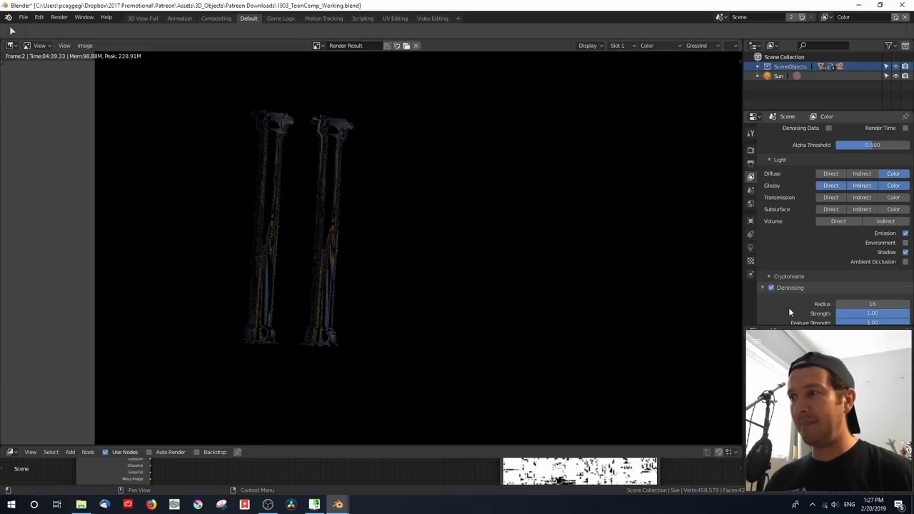
scroll(395, 295, down, 1)
scroll(395, 295, down, 1)
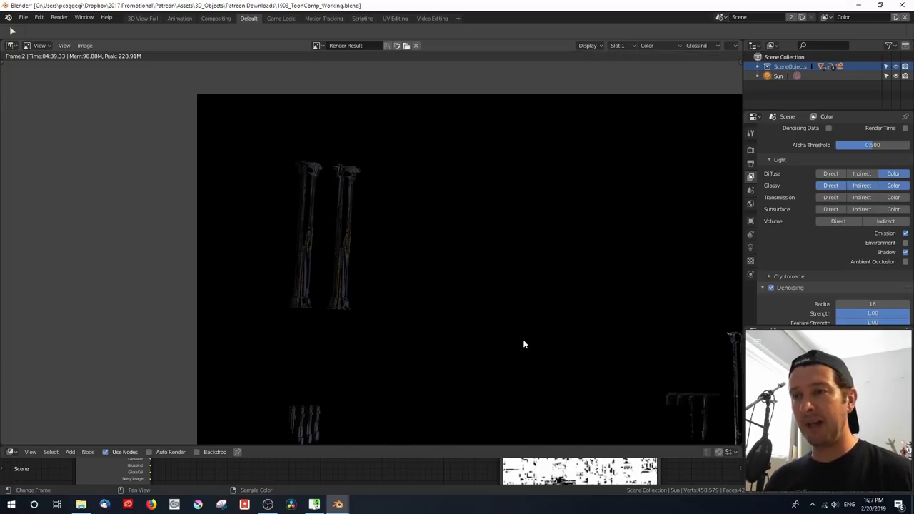
middle_drag(526, 336, 409, 273)
scroll(409, 273, down, 1)
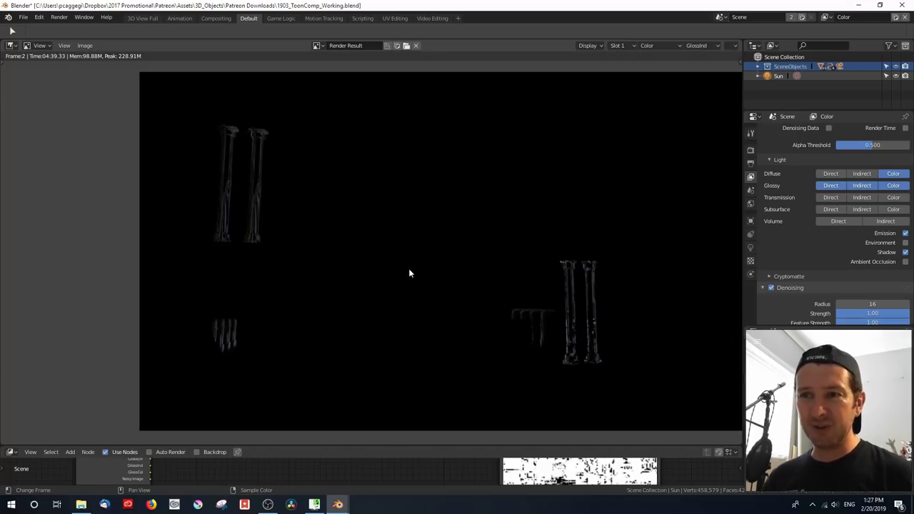
middle_drag(409, 273, 330, 280)
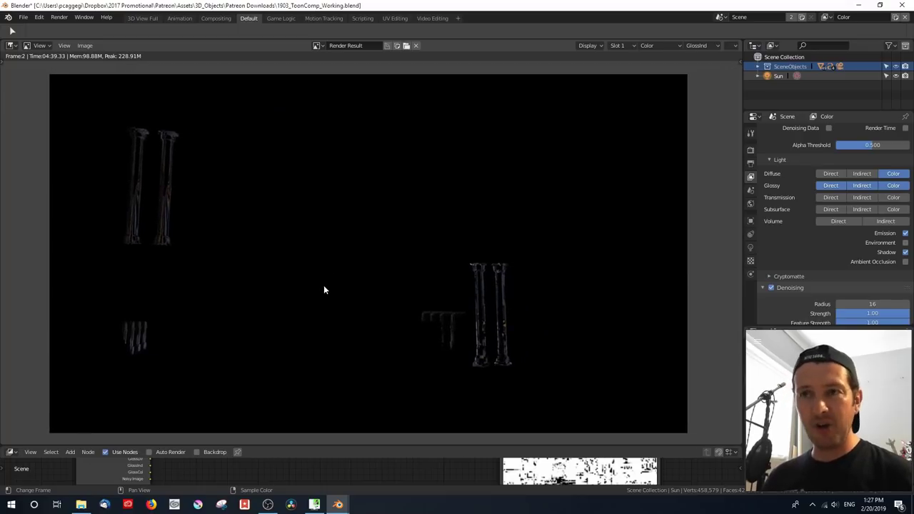
scroll(433, 293, up, 2)
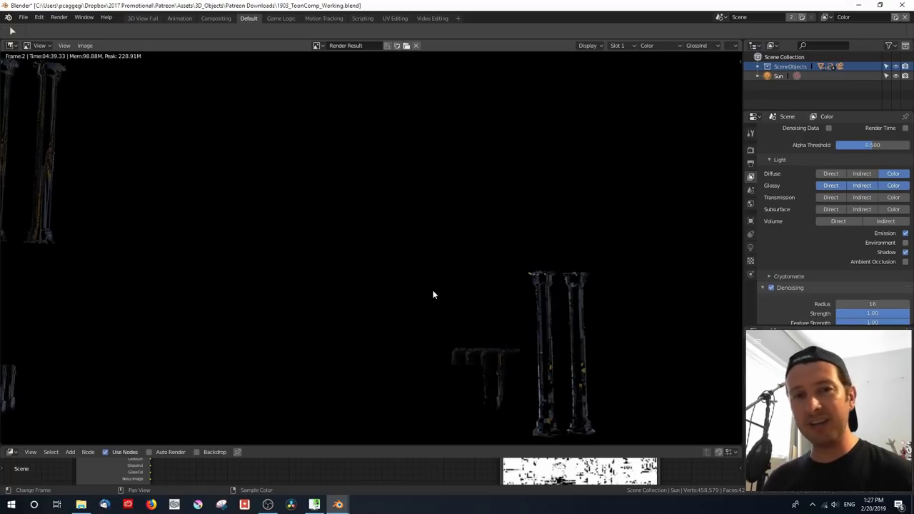
middle_drag(238, 278, 390, 292)
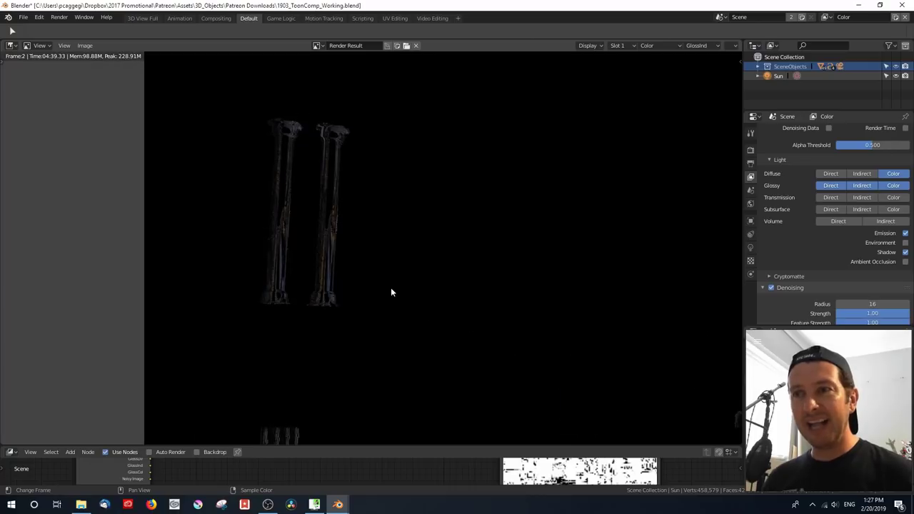
scroll(314, 282, up, 2)
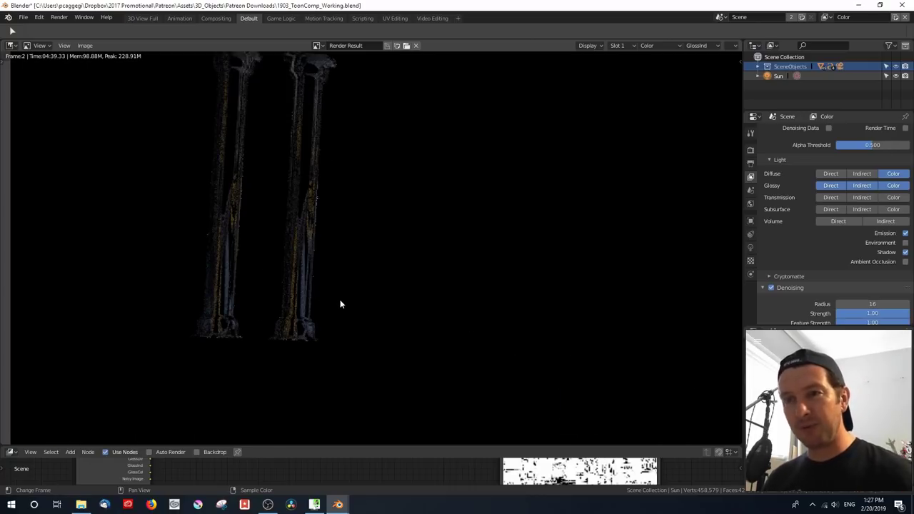
scroll(341, 304, down, 4)
middle_drag(345, 304, 230, 288)
Display the Composite result in the image editor and enlarge the compositor's node area
click(658, 45)
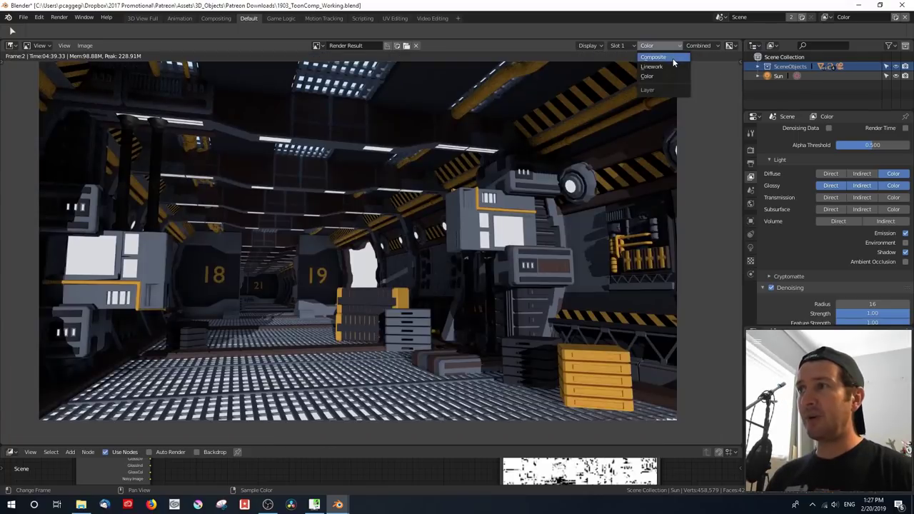
click(672, 57)
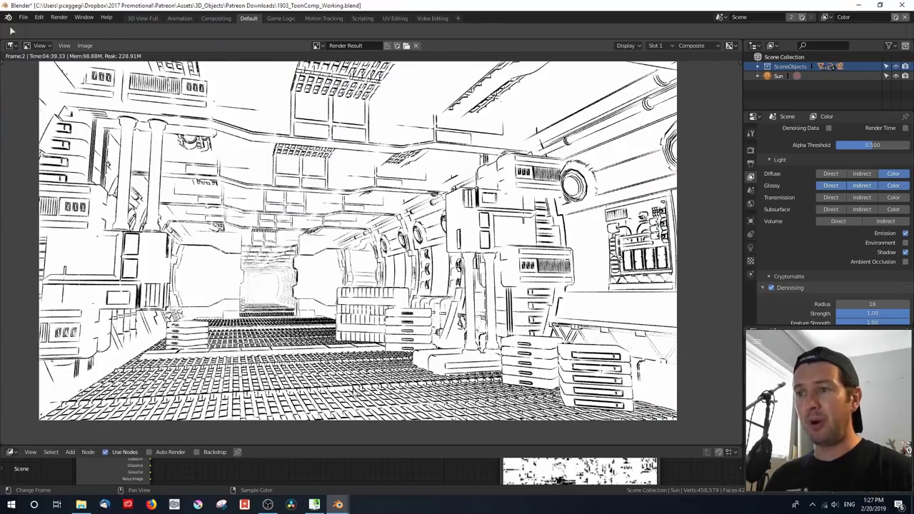
drag(363, 446, 363, 332)
scroll(387, 412, down, 1)
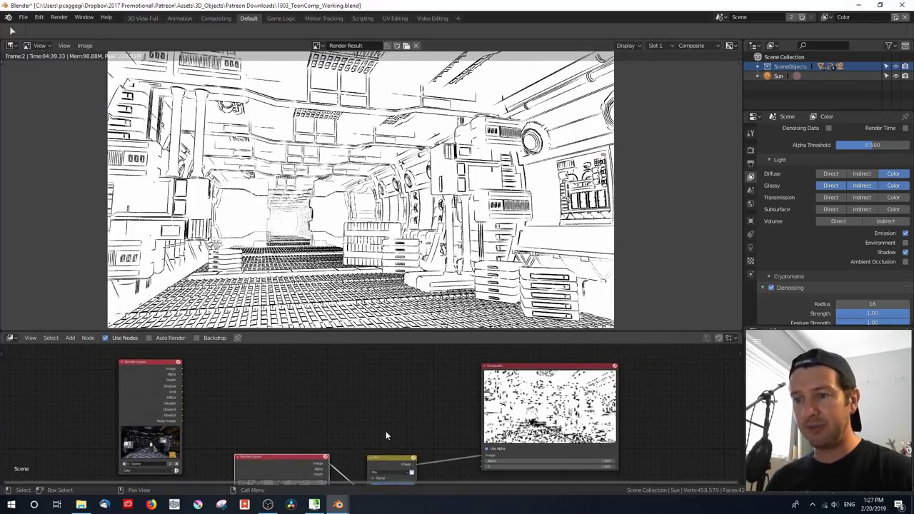
Rearrange the compositor nodes, bringing the Color Render Layers node and the Composite node closer together with room between them
drag(285, 429, 338, 461)
click(338, 460)
shift+scroll(370, 445, up, 3)
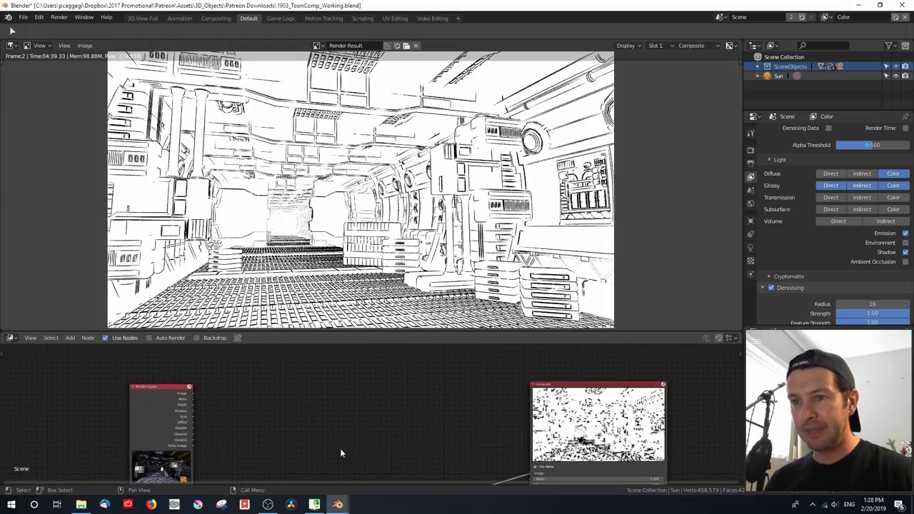
drag(127, 430, 237, 409)
scroll(392, 414, up, 2)
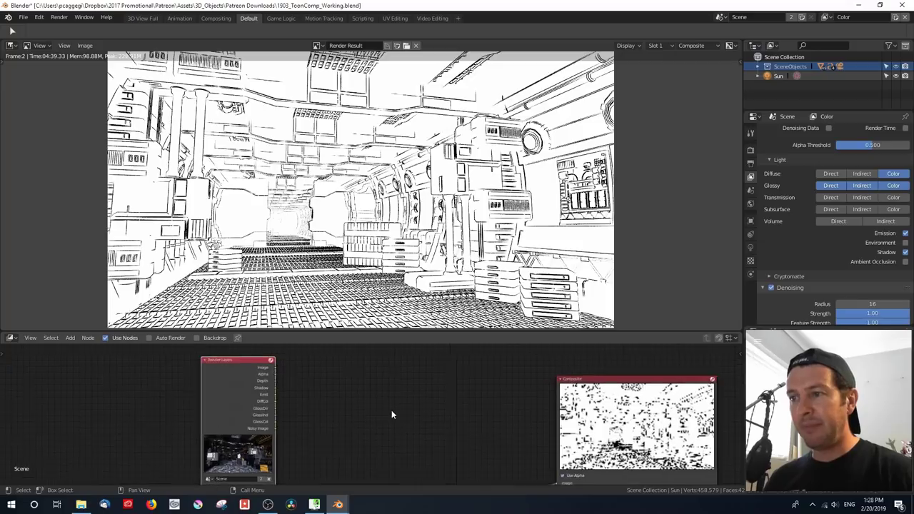
drag(657, 429, 608, 406)
scroll(347, 403, up, 1)
middle_drag(347, 403, 282, 399)
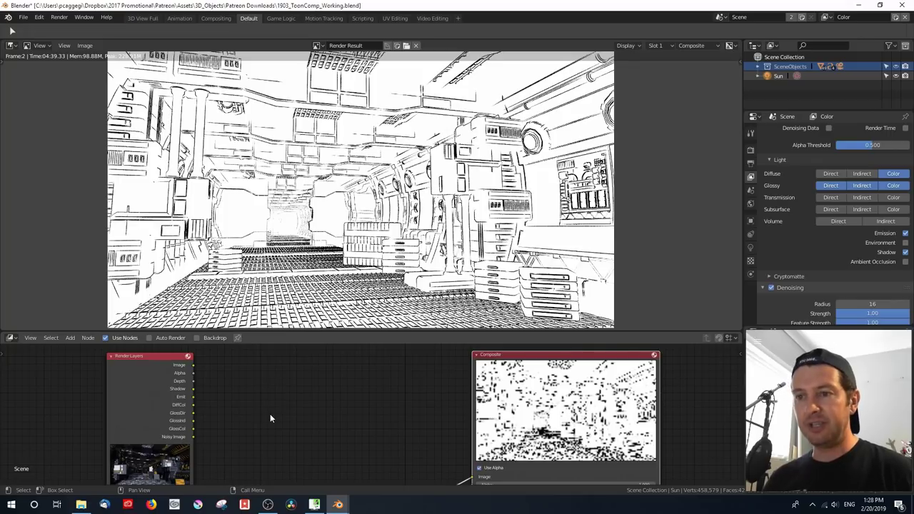
Add a Mix node between the Color Render Layers and Composite nodes and set its blend type to Add
key(shift+a)
click(310, 387)
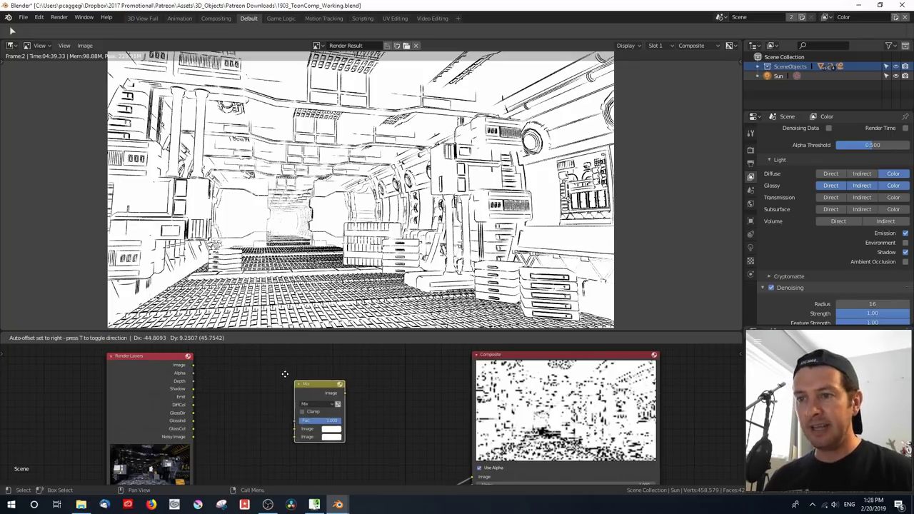
scroll(216, 380, up, 1)
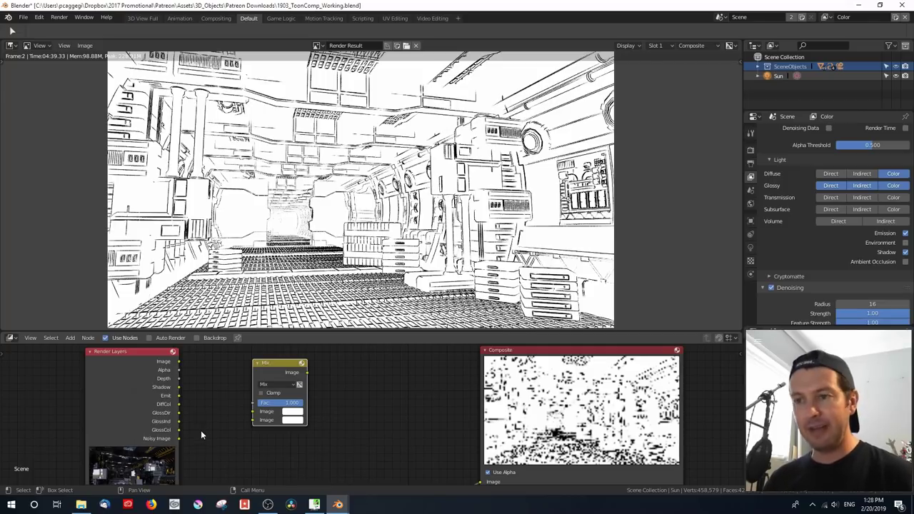
click(275, 384)
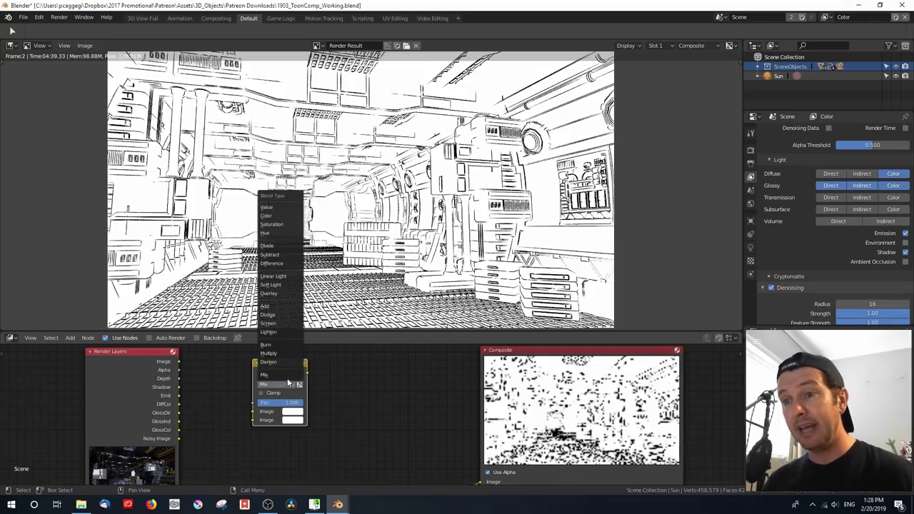
click(275, 306)
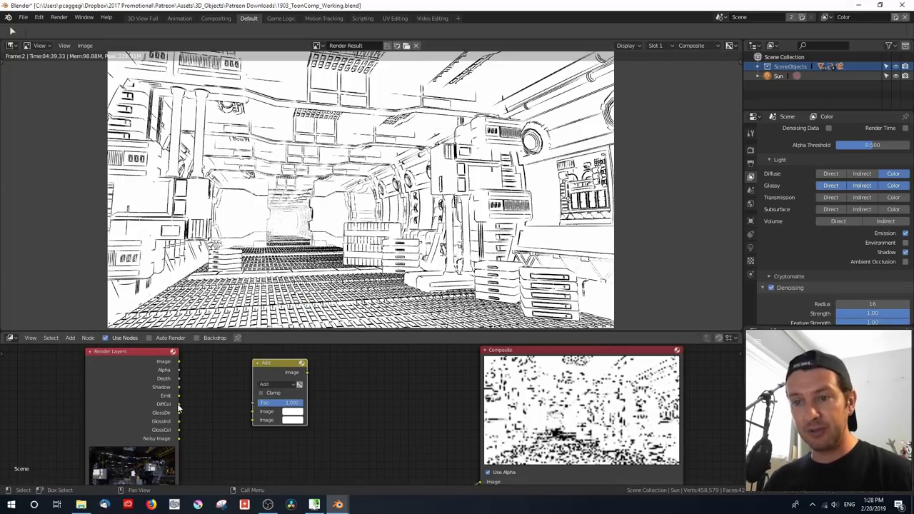
Connect DiffCol and GlossCol to the Add node's two Image inputs and link its output to the Composite node's Image input
scroll(180, 409, up, 2)
drag(108, 401, 209, 411)
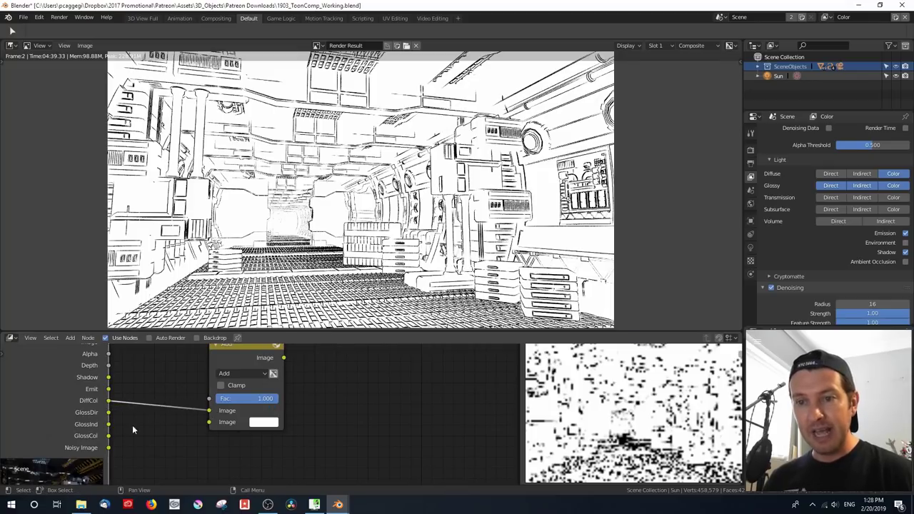
drag(109, 436, 208, 423)
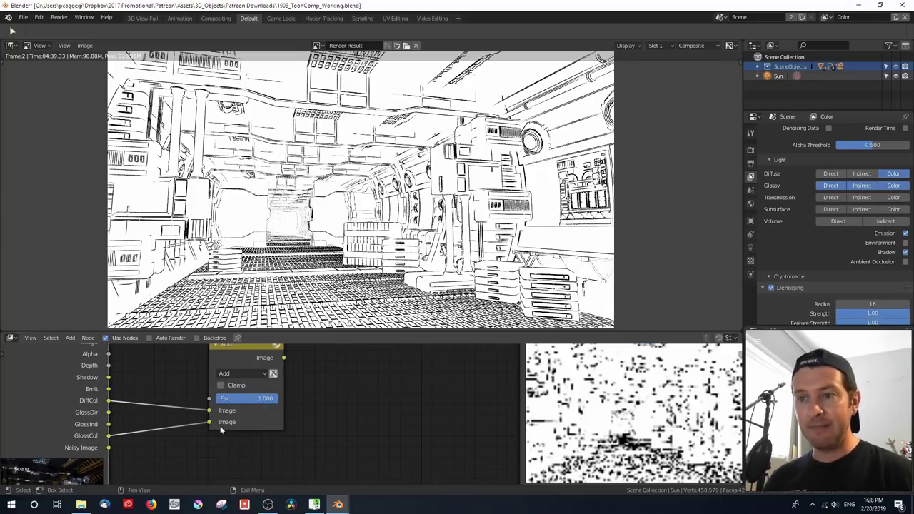
scroll(448, 429, down, 3)
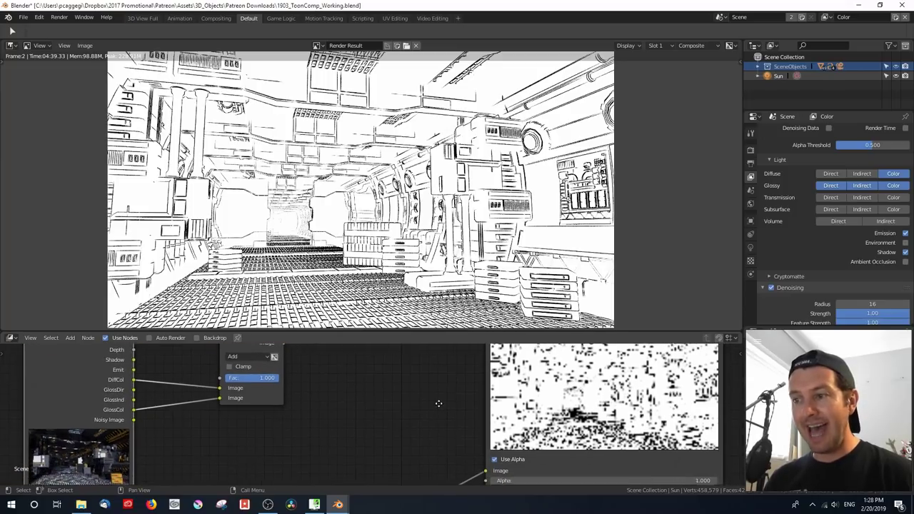
drag(297, 354, 470, 462)
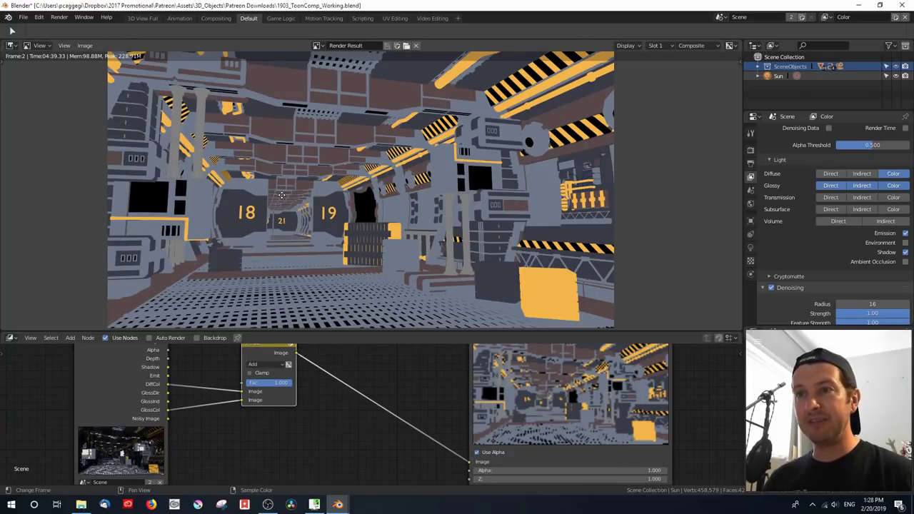
scroll(281, 185, up, 3)
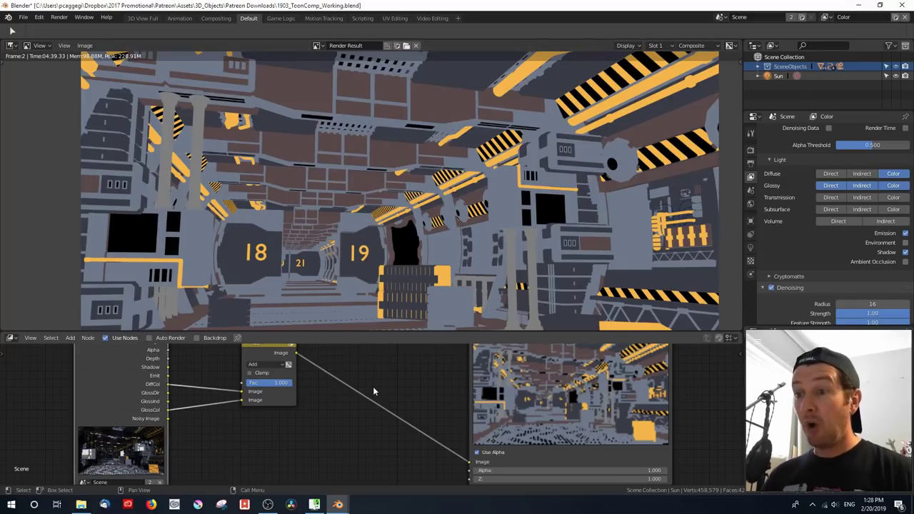
Duplicate the Add node into the link before Composite and connect the Emit pass to the duplicate's second Image input
scroll(372, 386, down, 2)
key(g)
scroll(382, 394, down, 1)
middle_drag(382, 394, 290, 390)
scroll(247, 384, up, 2)
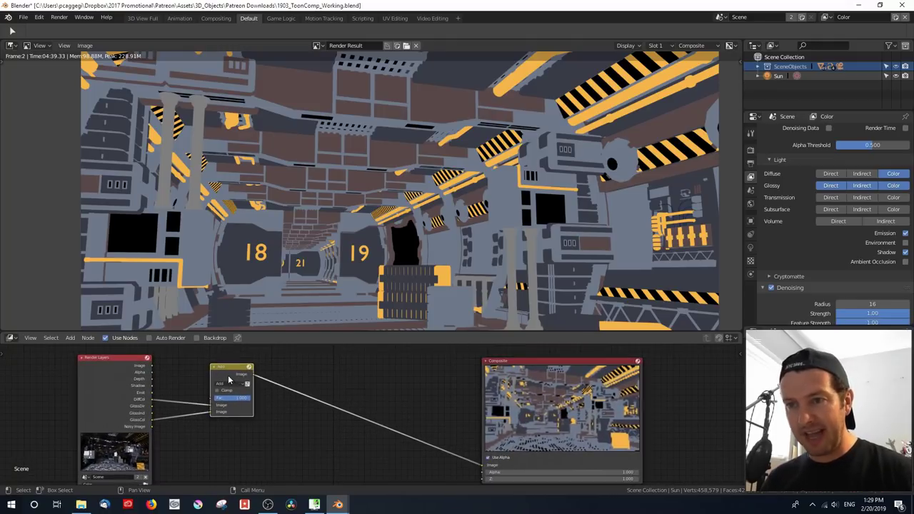
key(shift+d)
click(290, 386)
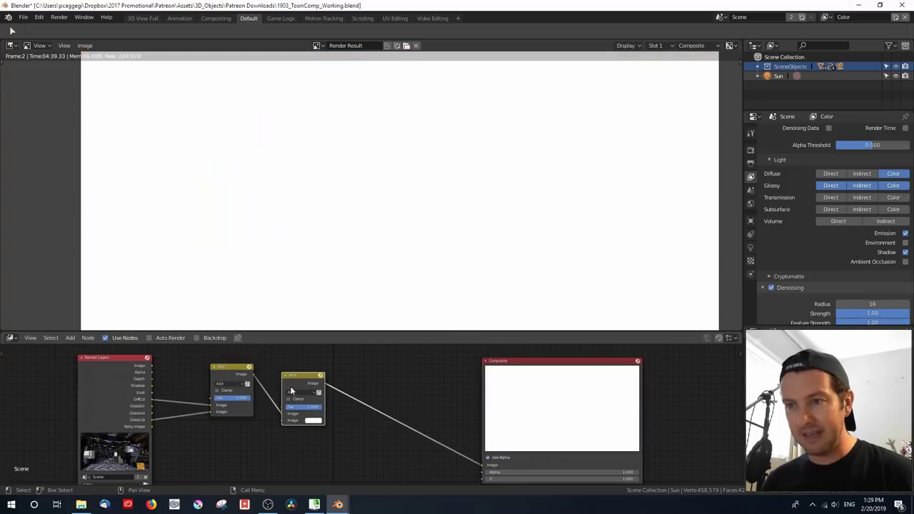
drag(152, 400, 287, 418)
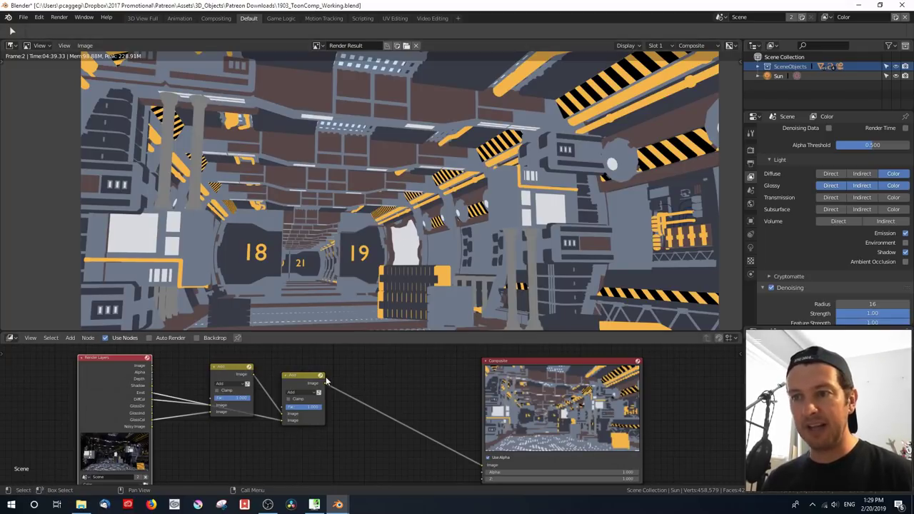
Align the second Add node beside the first and disconnect the Emit pass from its second Image input
drag(297, 377, 284, 368)
drag(272, 412, 231, 429)
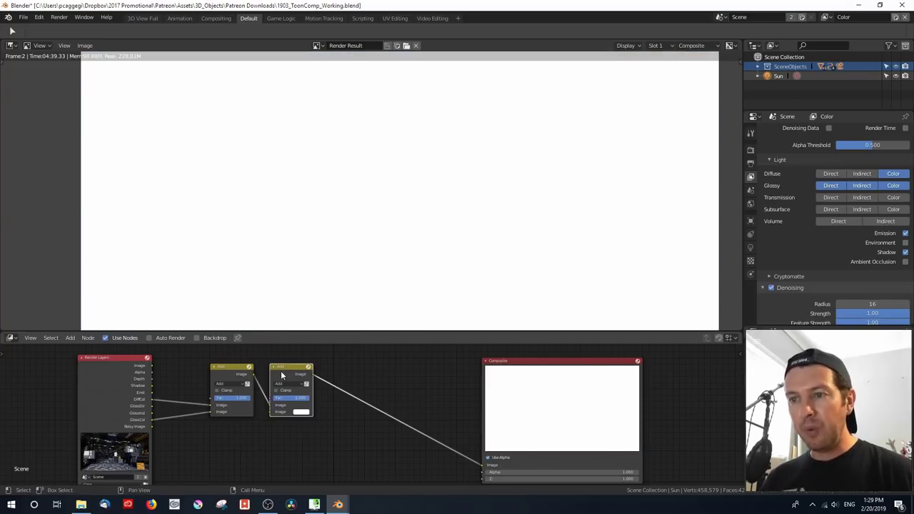
Change the second Add node's blend type to Multiply and connect the Shadow pass to its second Image input
click(282, 384)
click(285, 362)
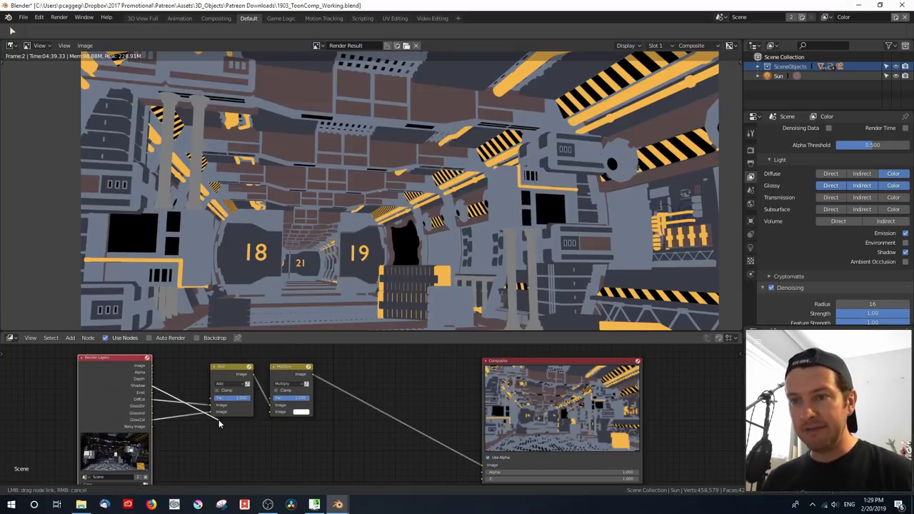
scroll(143, 393, up, 2)
drag(251, 364, 277, 389)
drag(94, 380, 271, 437)
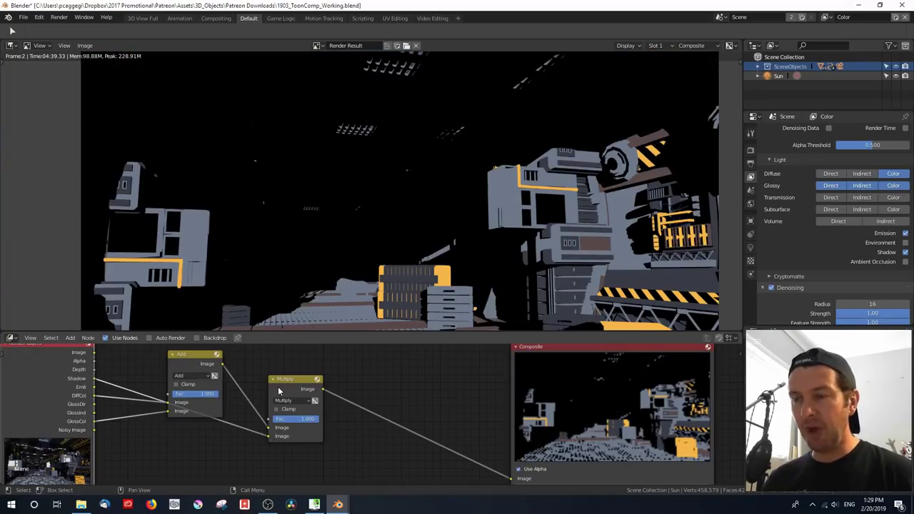
scroll(313, 256, down, 2)
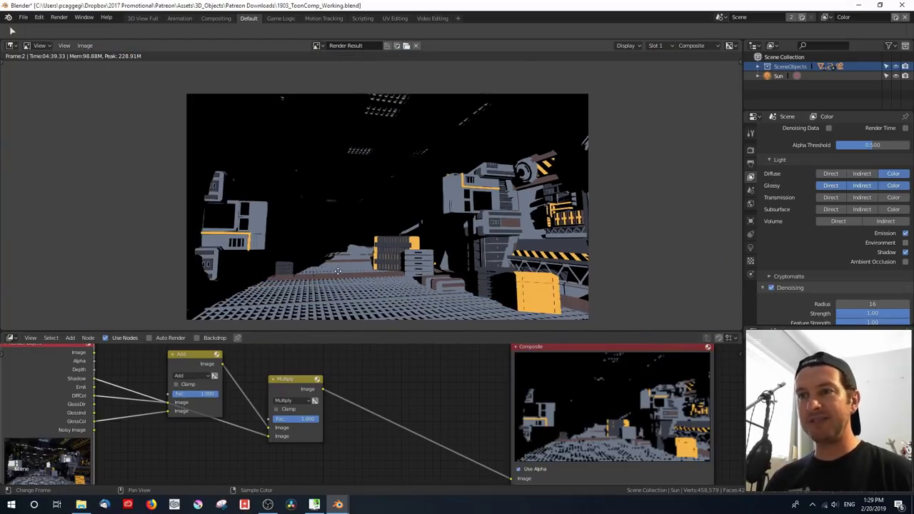
scroll(337, 271, up, 2)
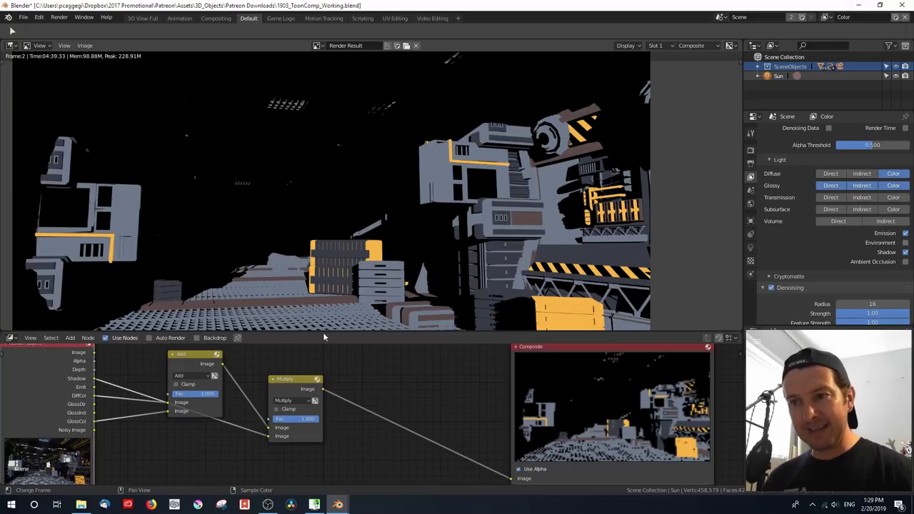
Set the shadow Multiply node's factor to 0.75
scroll(339, 434, up, 1)
click(304, 421)
text(0.5)
key(Return)
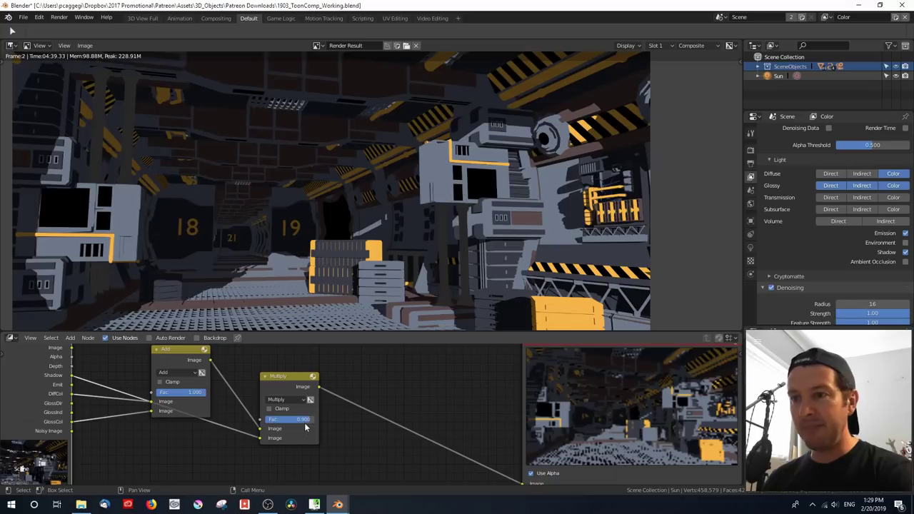
mouse_move(305, 427)
mouse_down()
mouse_move(297, 426)
mouse_move(305, 426)
mouse_up()
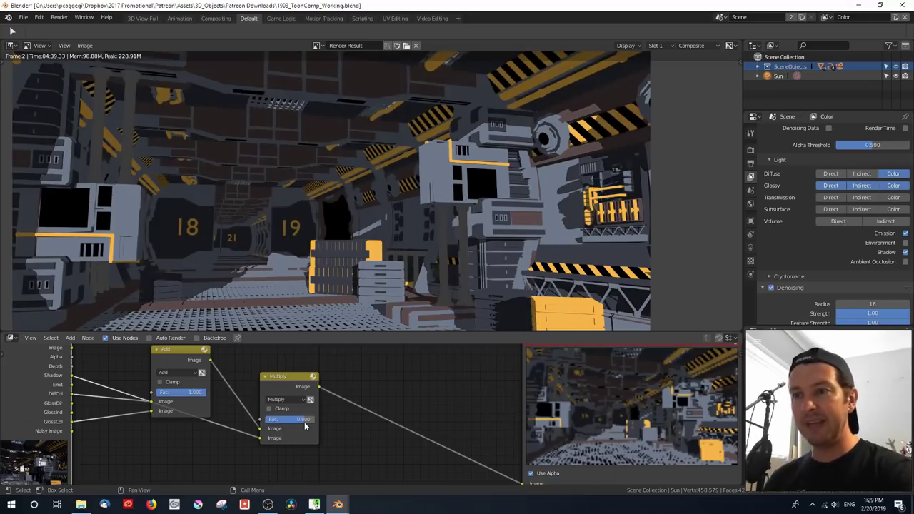
click(304, 421)
text(.75)
key(Return)
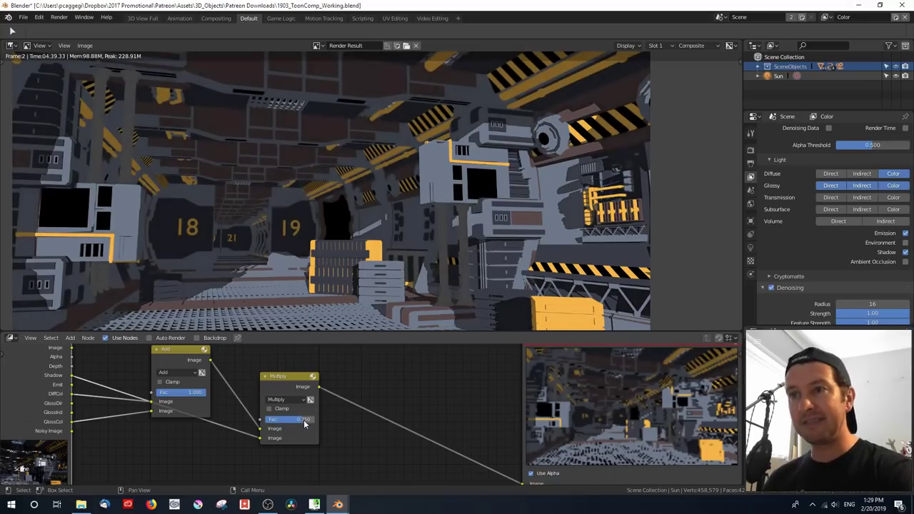
click(285, 400)
scroll(392, 452, down, 2)
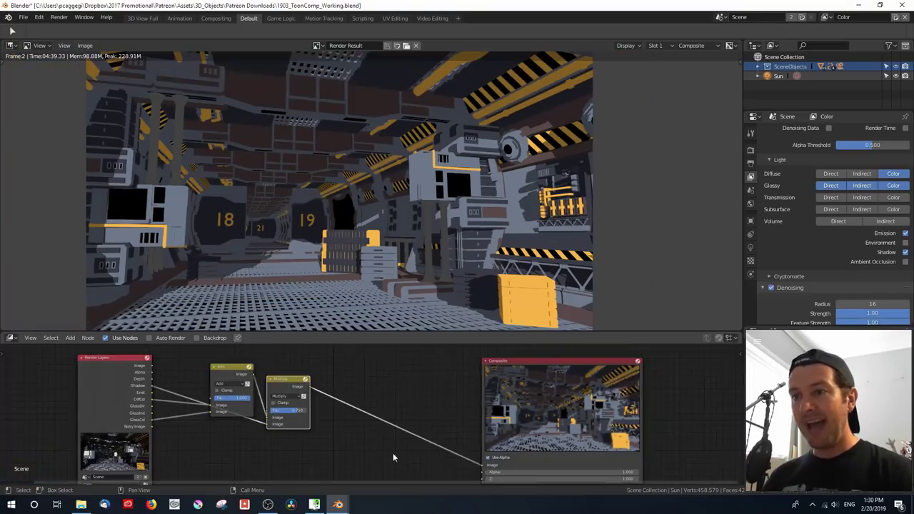
Move the linework Render Layers node and its Mix node up beside the Color pass nodes, tidying the Multiply node's position
middle_drag(393, 453, 450, 428)
scroll(457, 439, down, 2)
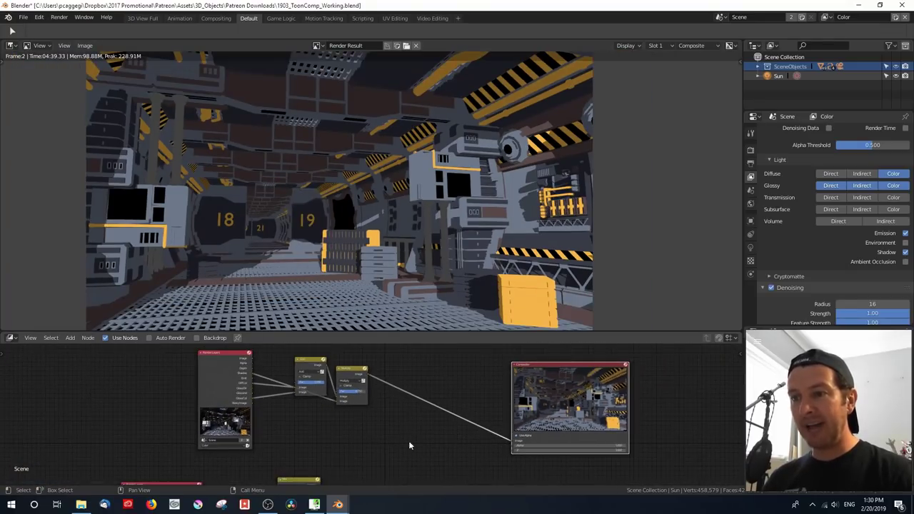
click(426, 434)
scroll(211, 455, down, 1)
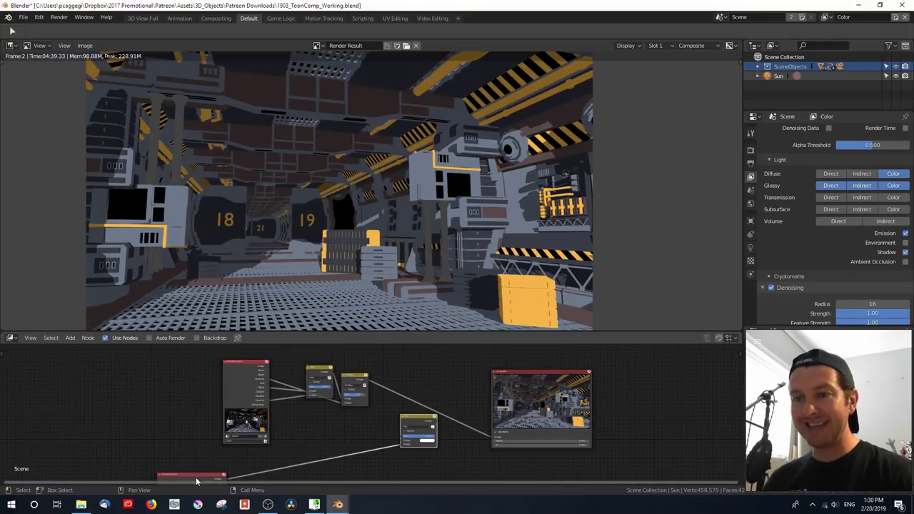
drag(193, 477, 319, 422)
scroll(378, 417, up, 2)
middle_drag(379, 422, 240, 433)
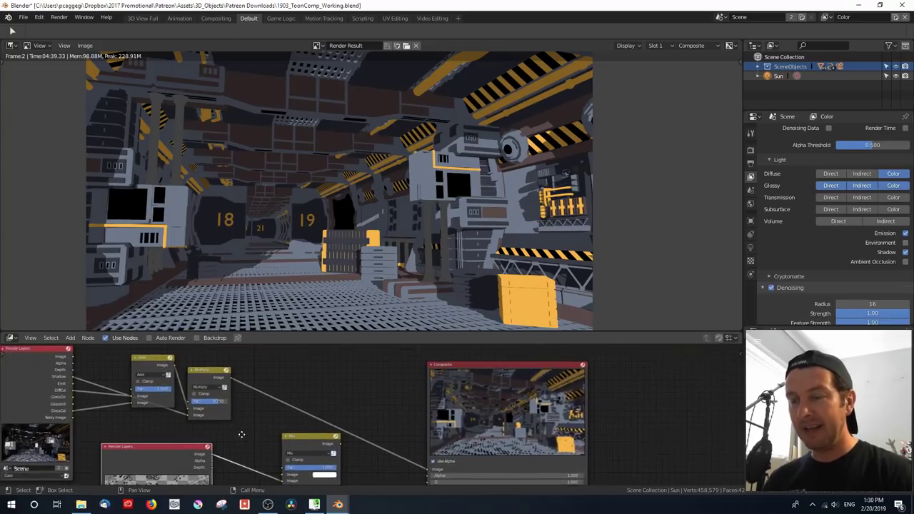
drag(117, 359, 88, 359)
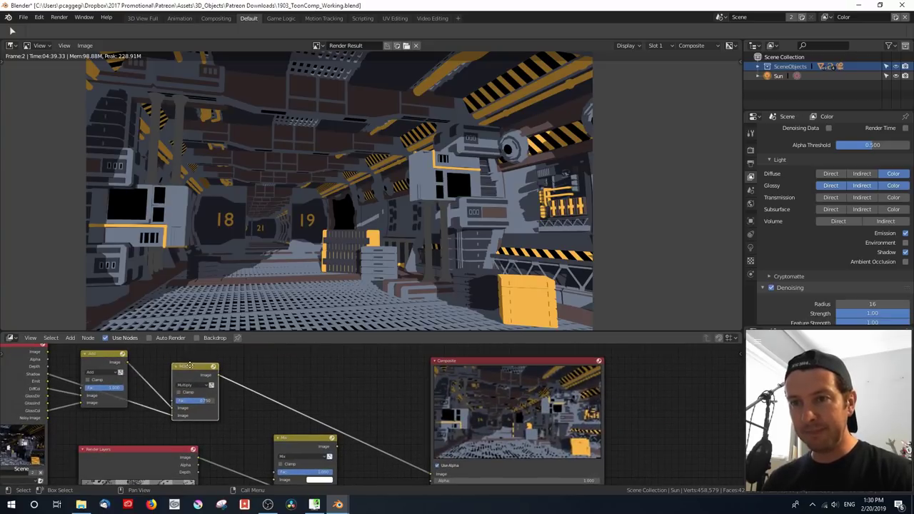
drag(187, 367, 173, 359)
drag(296, 445, 308, 399)
drag(172, 460, 192, 446)
Connect the Multiply output to the Mix node's first Image input and link the Mix output to the Composite node's Image input
drag(203, 368, 217, 389)
drag(256, 420, 299, 443)
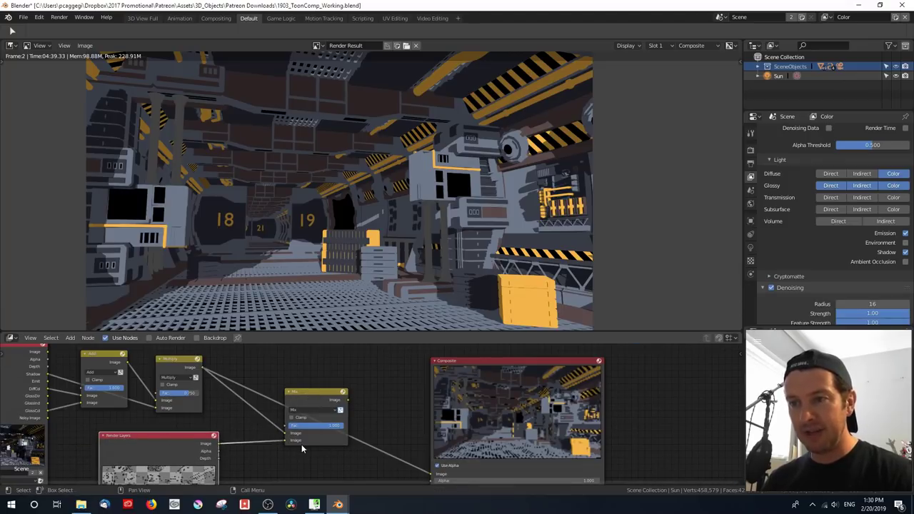
drag(348, 400, 433, 475)
scroll(293, 214, up, 1)
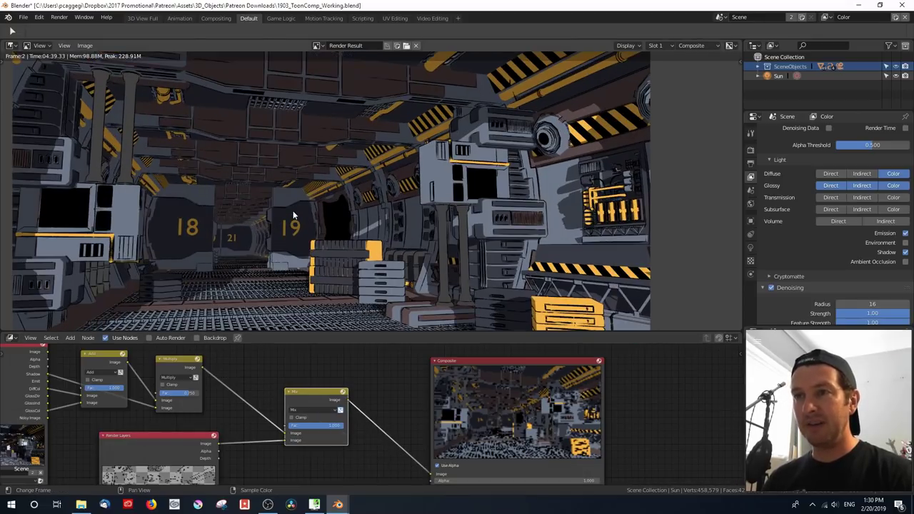
scroll(297, 201, up, 1)
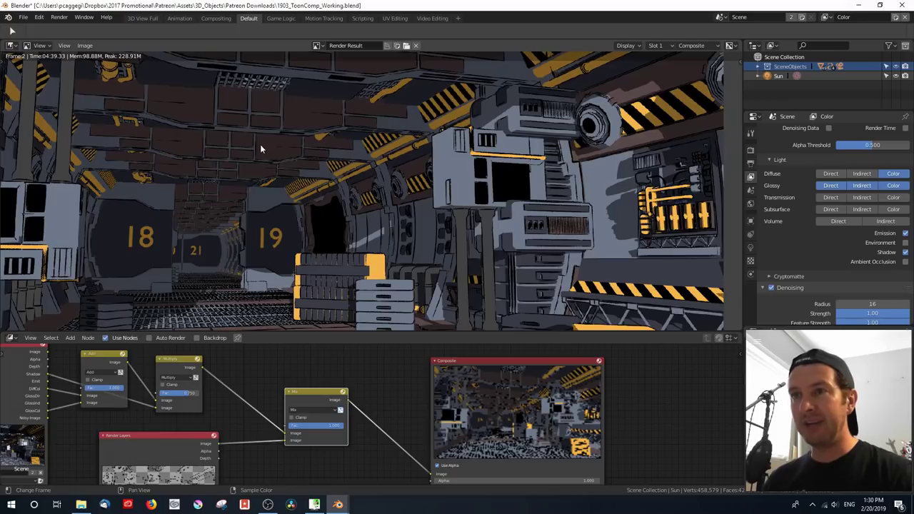
Change the linework Mix node's blend type to Multiply and set its factor to 0.8
click(318, 410)
click(316, 380)
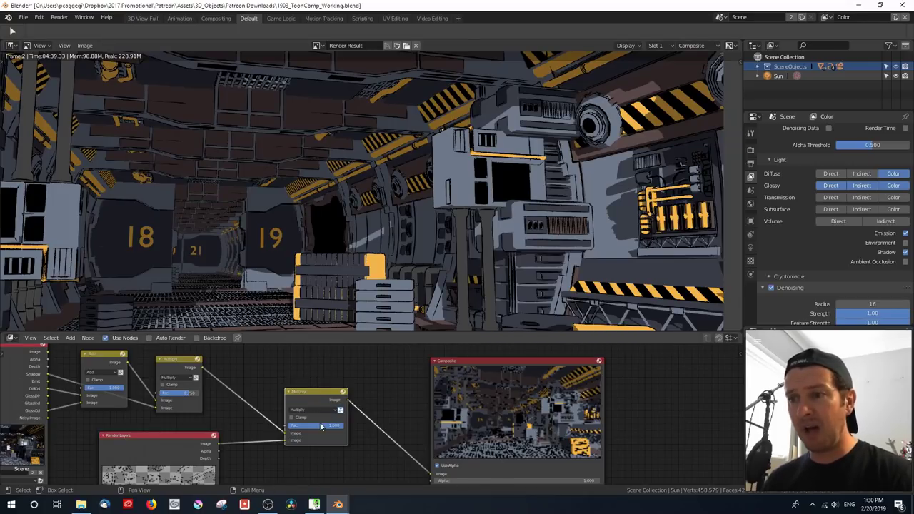
drag(320, 422, 321, 425)
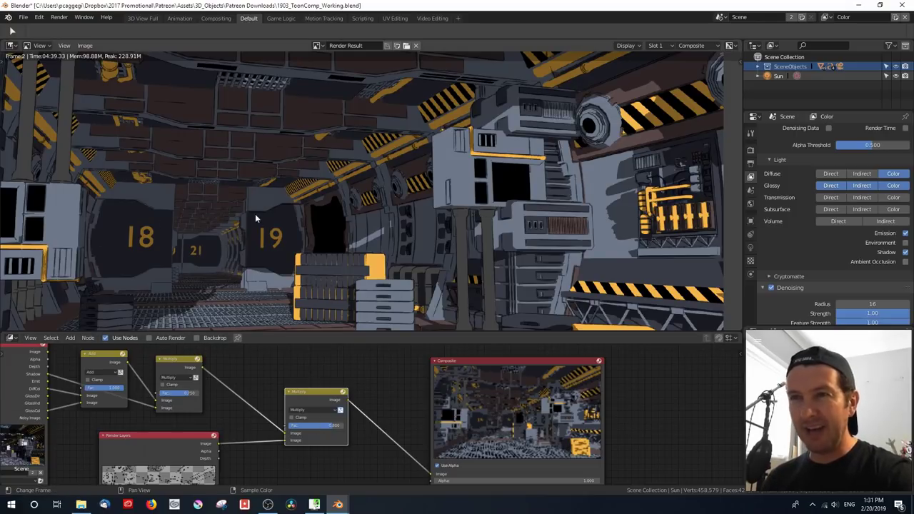
key(Home)
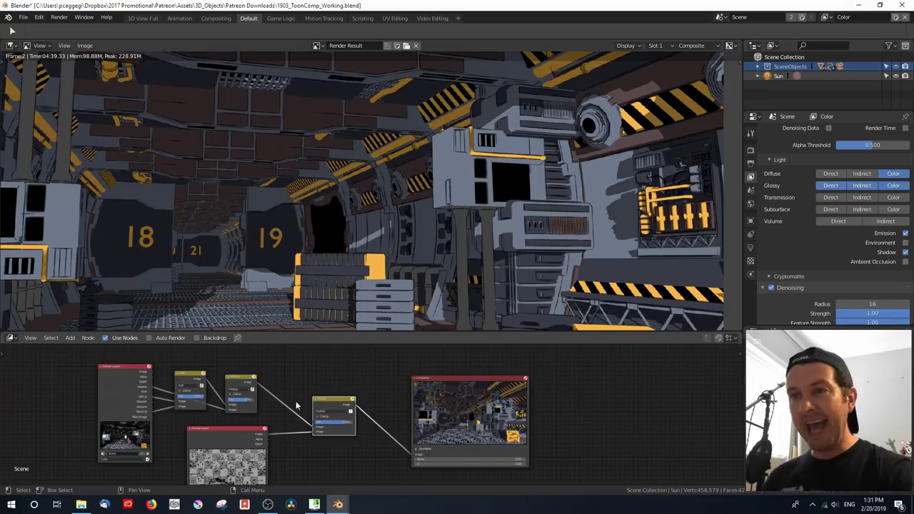
scroll(312, 223, down, 3)
middle_drag(314, 224, 318, 230)
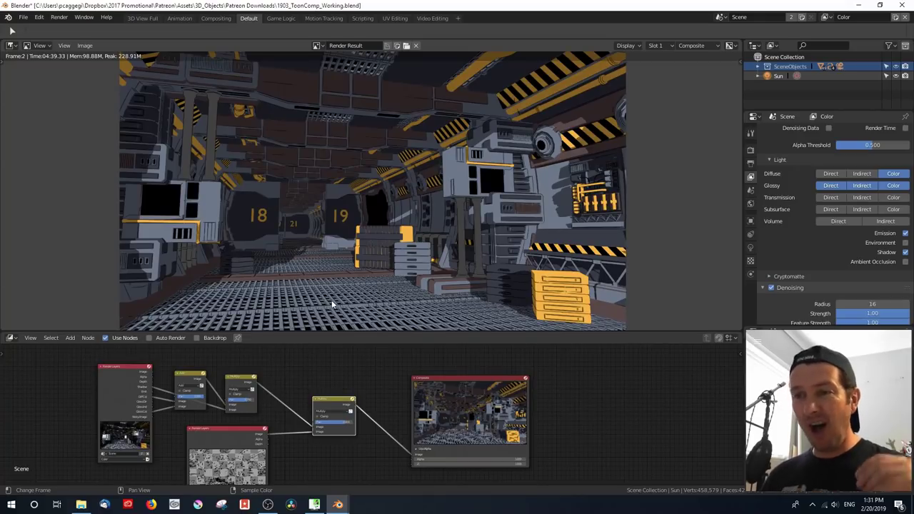
Lower the linework Render Layers node and widen the gap between the second Multiply node and the Composite node
drag(231, 429, 209, 469)
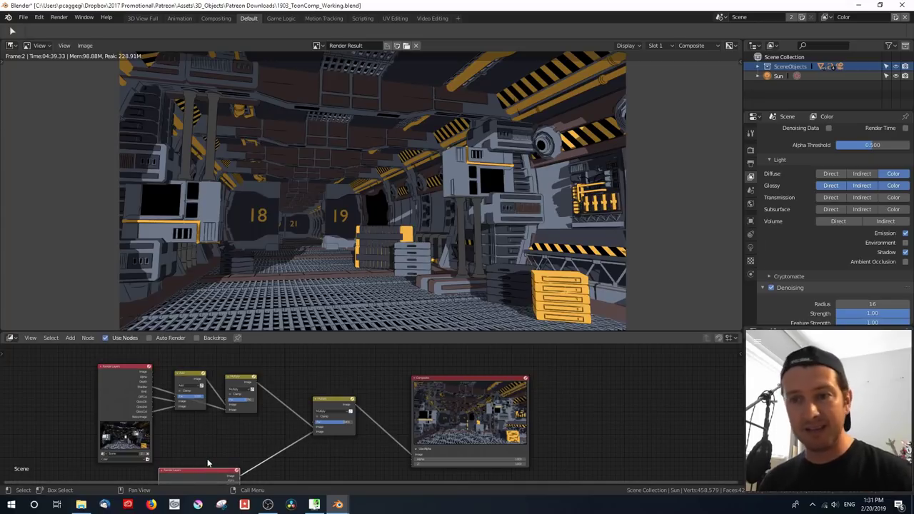
drag(468, 414, 523, 416)
drag(335, 413, 301, 397)
scroll(222, 427, up, 2)
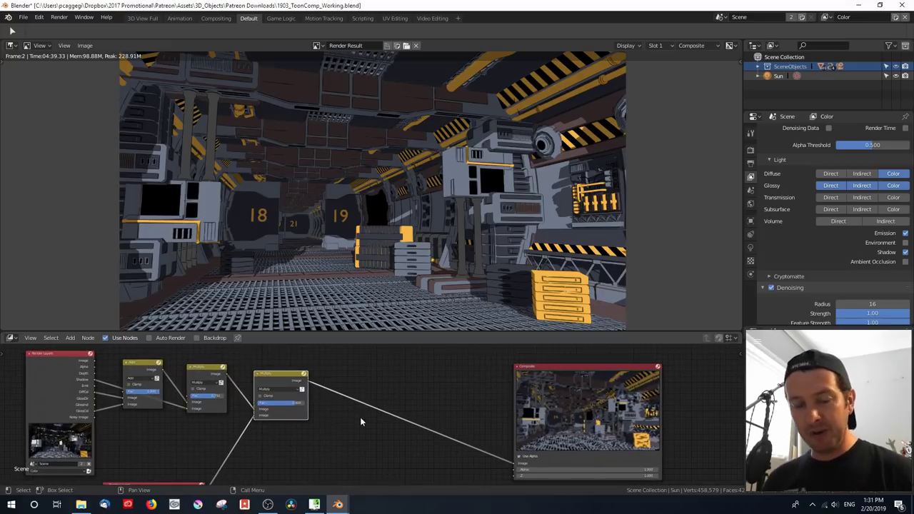
Add a Mix node after the linework Multiply node and set its blend type to Add
key(shift+a)
mouse_move(329, 417)
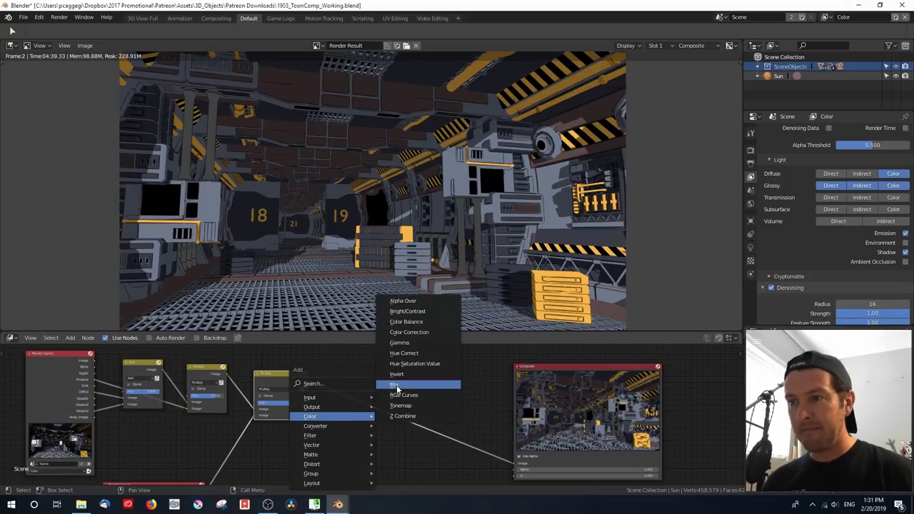
click(397, 389)
click(330, 432)
scroll(330, 434, up, 4)
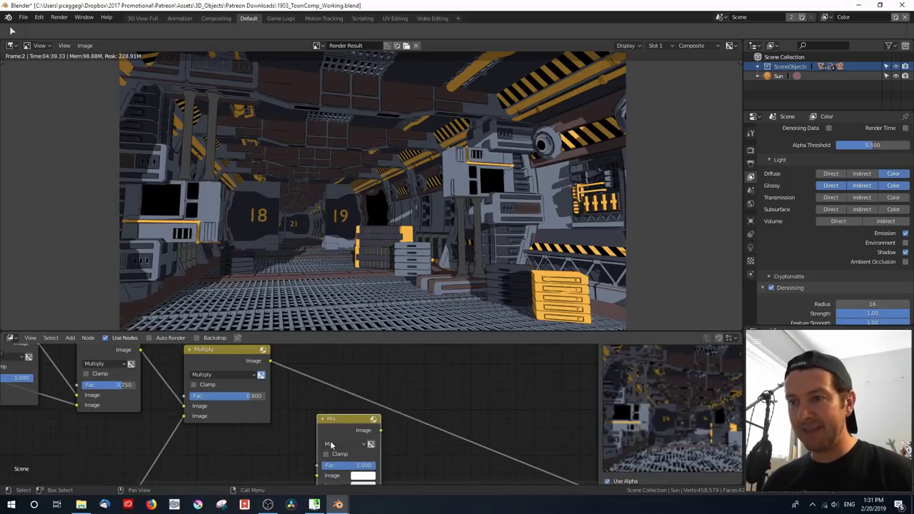
click(329, 444)
click(342, 352)
scroll(309, 426, down, 4)
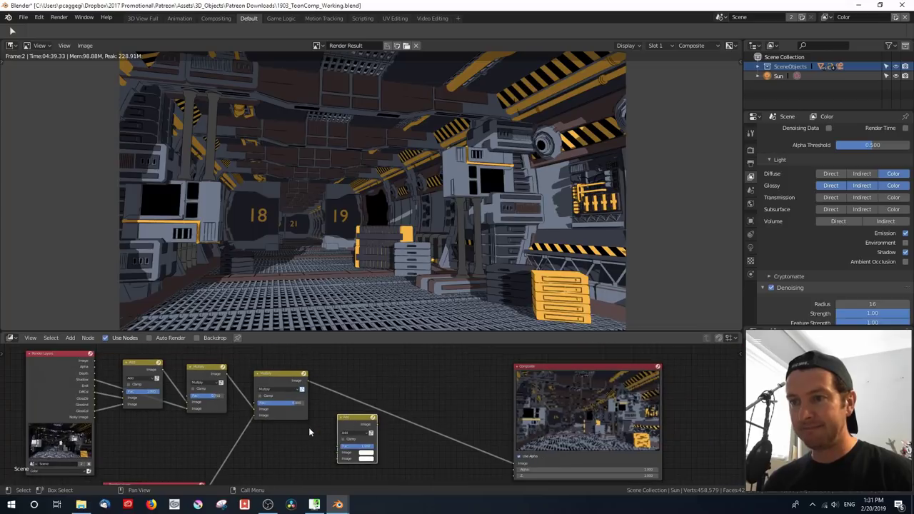
Connect the Emit pass and linework Multiply output to the new Add node's Image inputs, and link its output to Composite
scroll(80, 405, up, 1)
drag(73, 386, 336, 456)
drag(355, 423, 401, 422)
drag(300, 382, 384, 447)
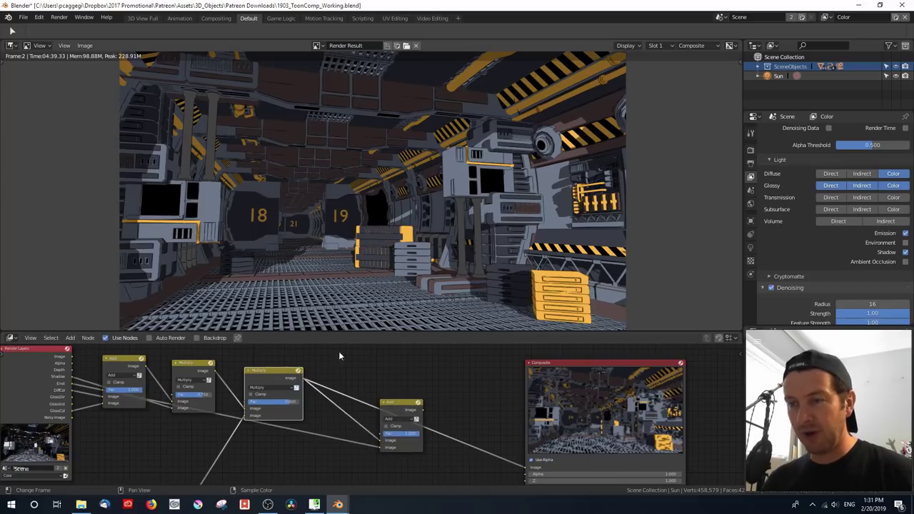
middle_drag(370, 389, 284, 361)
drag(338, 391, 447, 451)
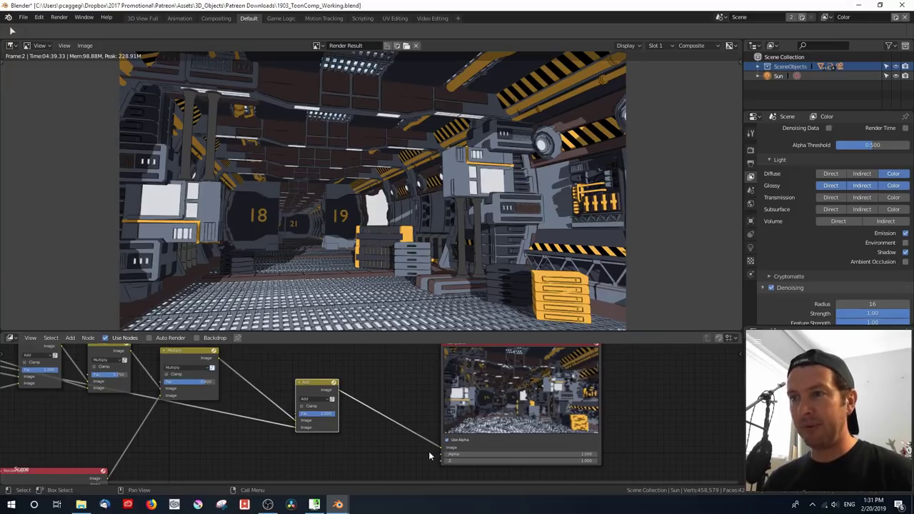
scroll(168, 209, up, 1)
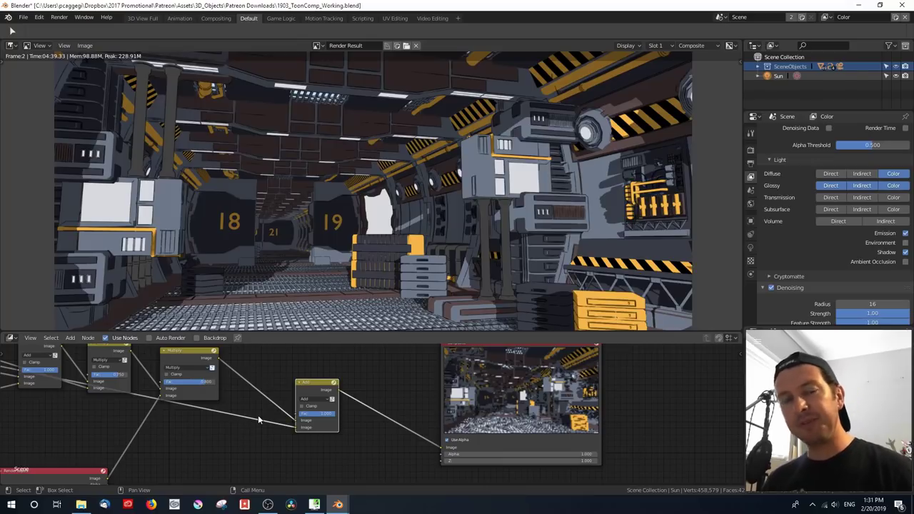
Shift the last Add node closer to Composite and insert a Glare node into its Emit link
drag(317, 384, 317, 389)
key(Home)
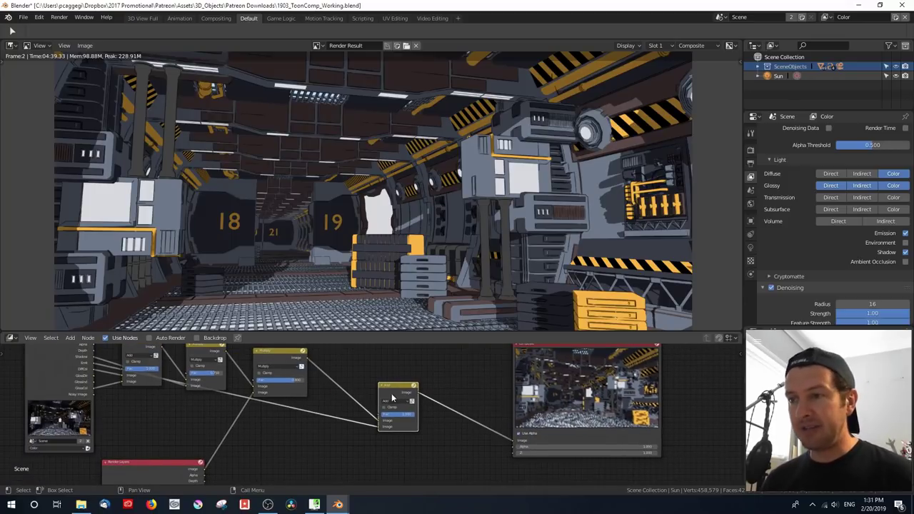
key(g)
click(351, 426)
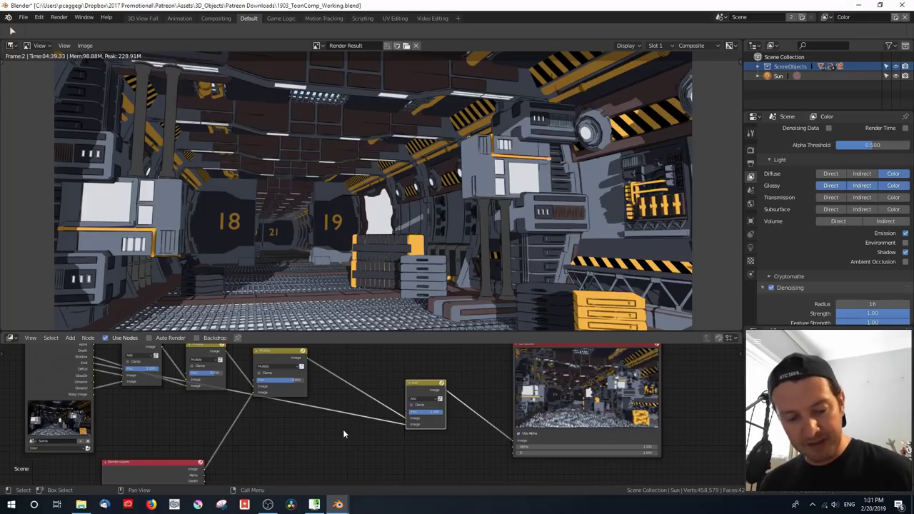
key(shift+a)
mouse_move(342, 435)
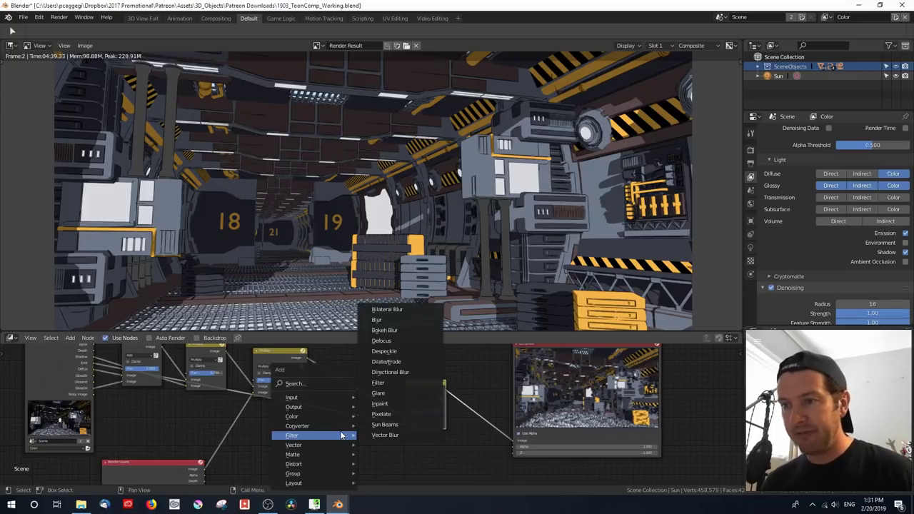
click(378, 393)
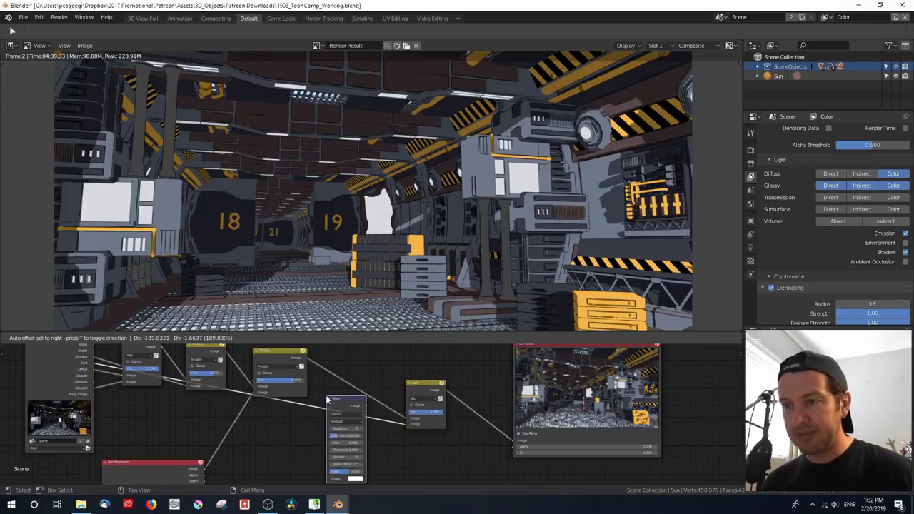
click(326, 398)
Set the Glare node's type to Fog Glow and its threshold to 0
click(343, 415)
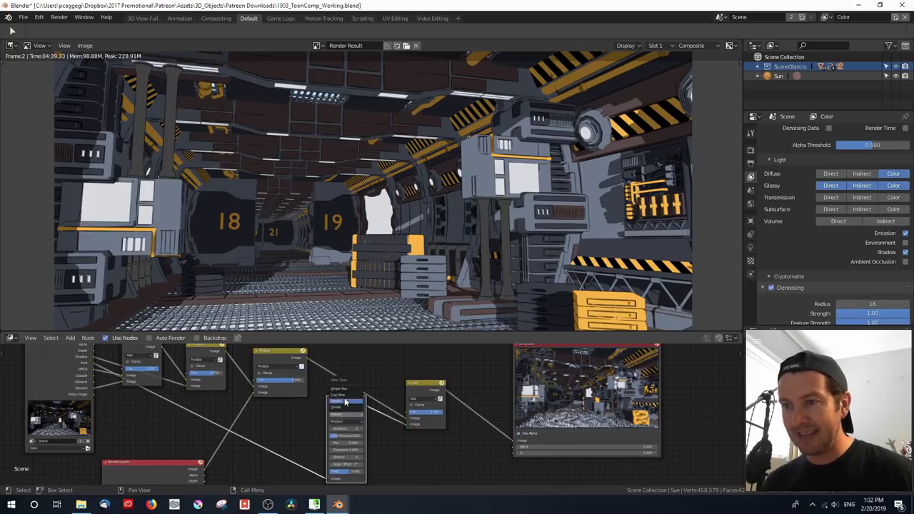
click(342, 402)
scroll(298, 423, up, 2)
scroll(298, 423, up, 3)
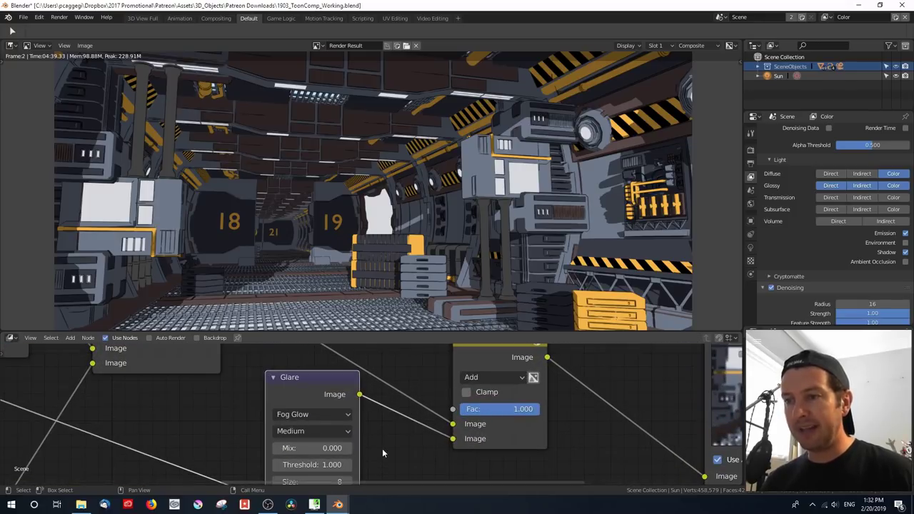
middle_drag(382, 449, 386, 423)
drag(385, 332, 367, 286)
scroll(347, 226, up, 1)
middle_drag(347, 226, 553, 179)
middle_drag(380, 395, 323, 399)
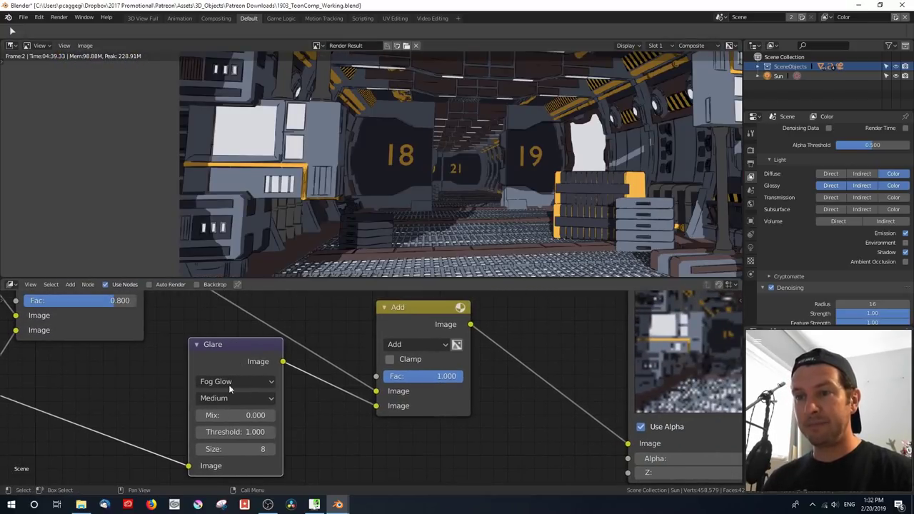
click(250, 432)
text(0)
key(Return)
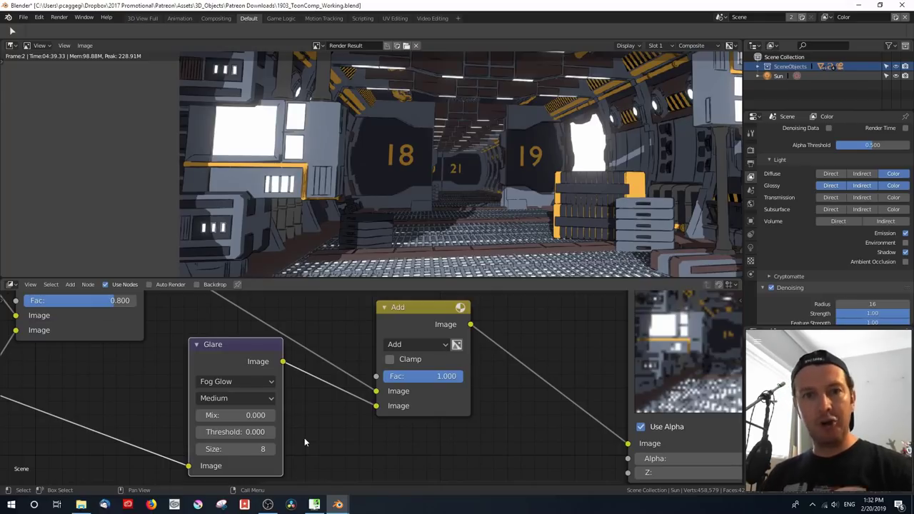
Set the Fog Glow Glare node's size to 9
click(270, 449)
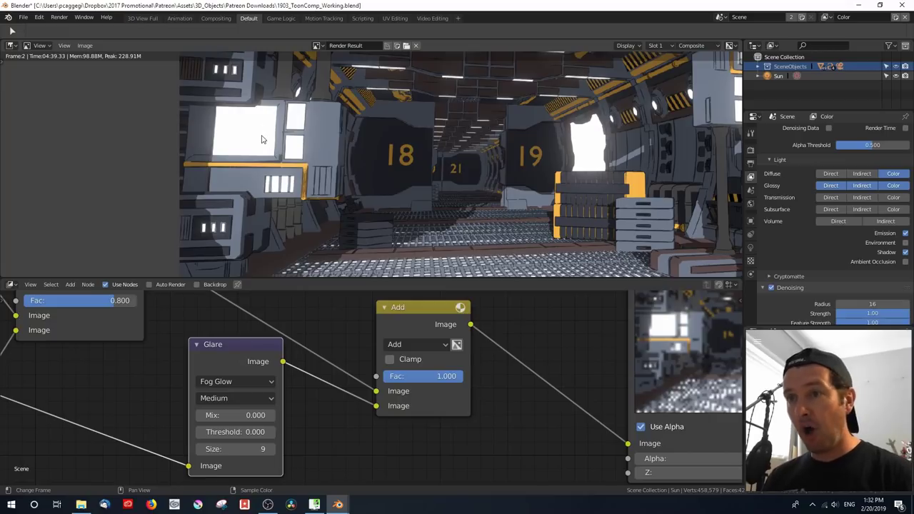
Try placing the linework Multiply node after the glow Add node, between it and Composite
scroll(228, 350, down, 3)
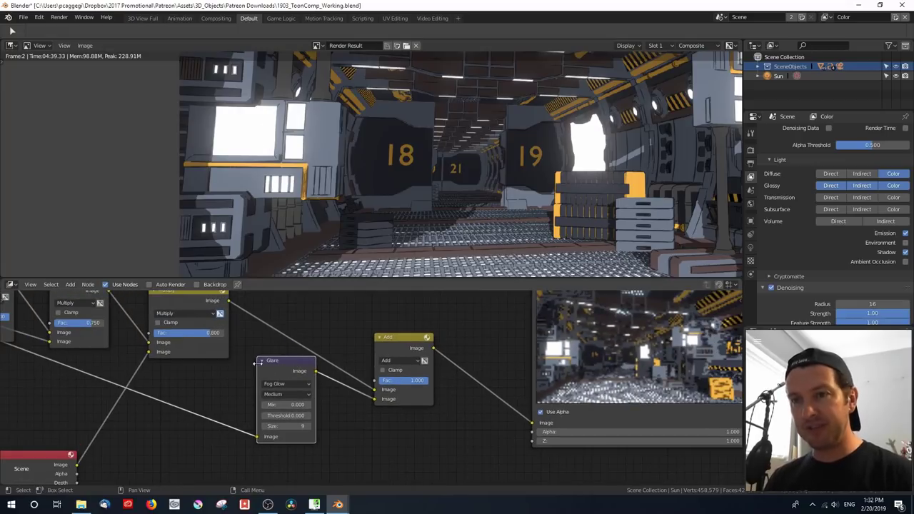
scroll(228, 350, down, 1)
middle_drag(236, 354, 316, 405)
drag(347, 399, 226, 407)
drag(444, 373, 347, 343)
drag(219, 375, 331, 390)
drag(257, 332, 464, 361)
drag(384, 350, 426, 406)
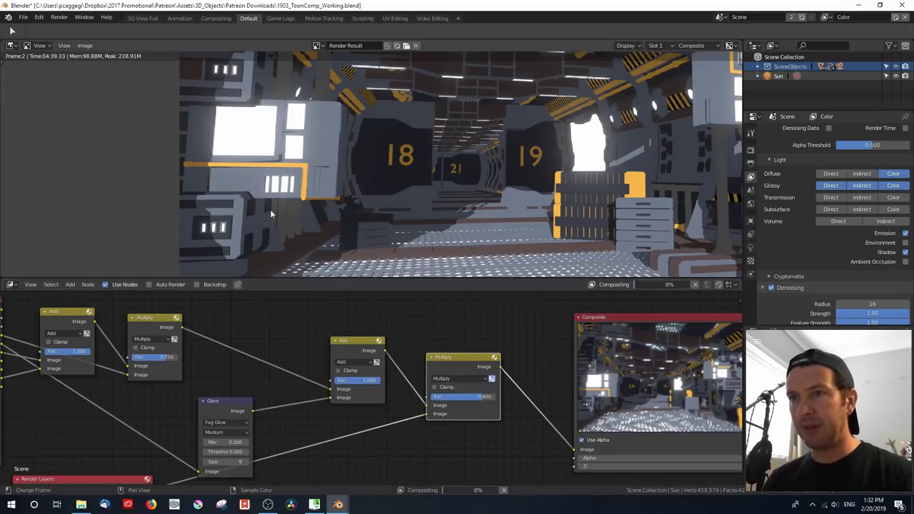
Return the linework Multiply node ahead of the glow Add node and link the Add output to Composite
scroll(257, 171, up, 2)
middle_drag(257, 170, 337, 193)
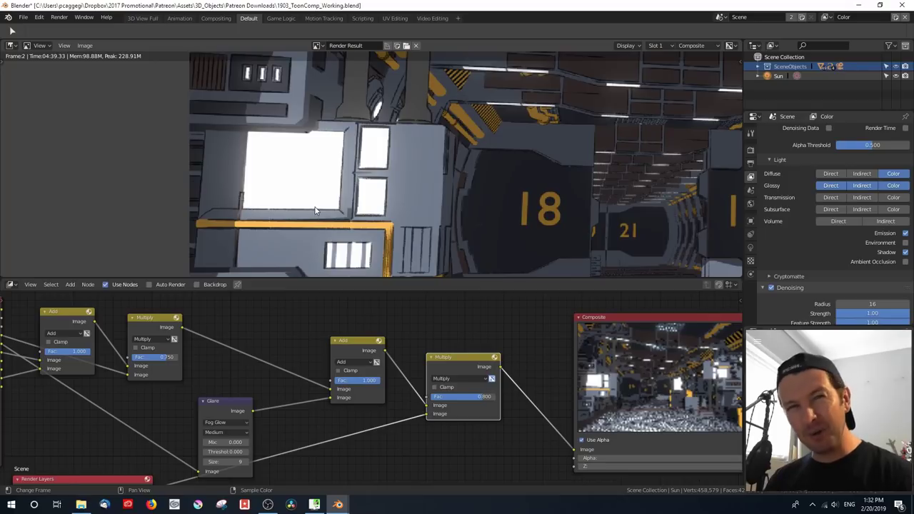
scroll(385, 393, down, 2)
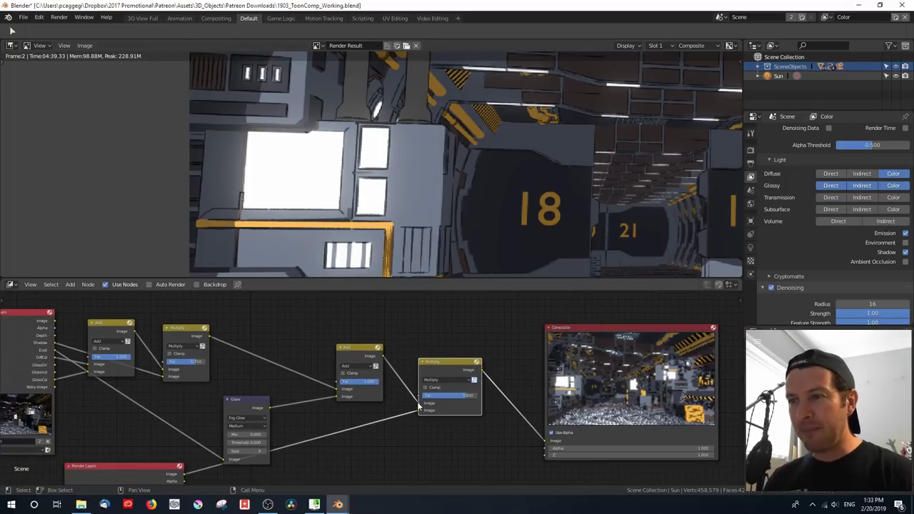
alt+drag(420, 407, 238, 364)
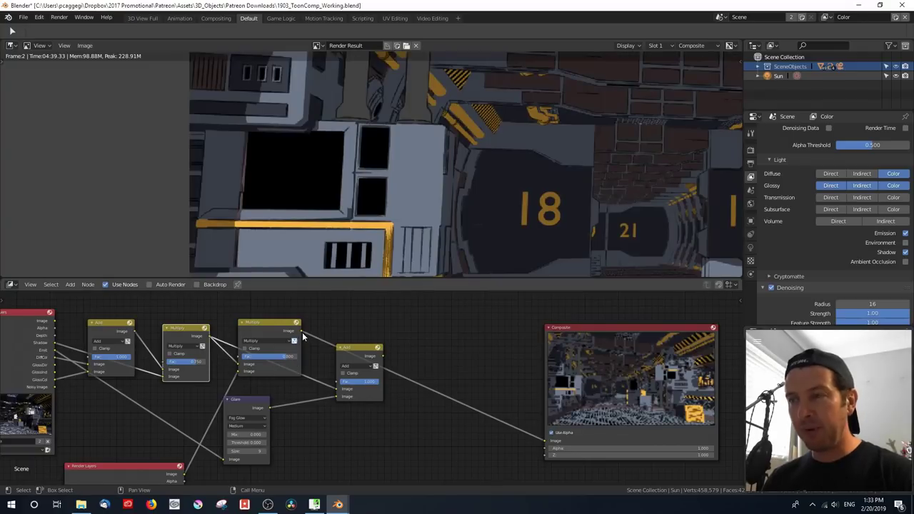
drag(301, 333, 336, 395)
drag(383, 356, 549, 443)
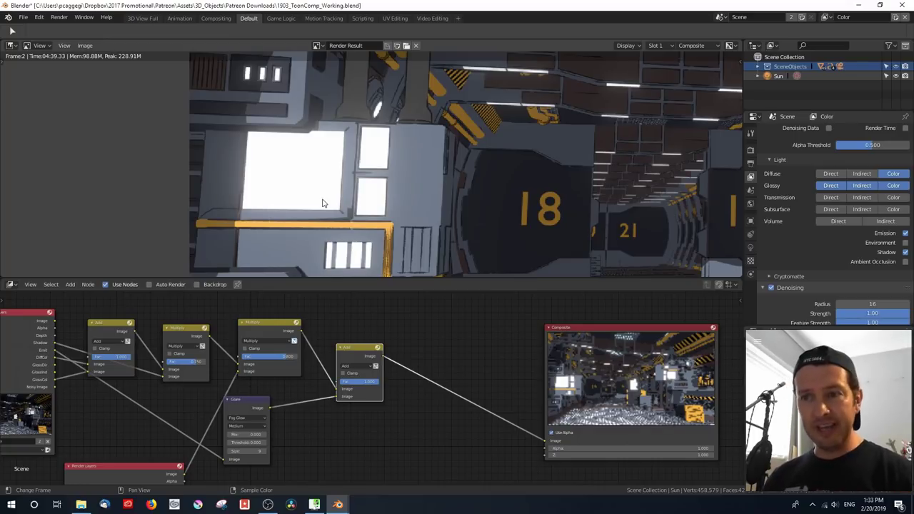
Move the Glare node and the glow Add node closer to Composite
drag(235, 399, 292, 408)
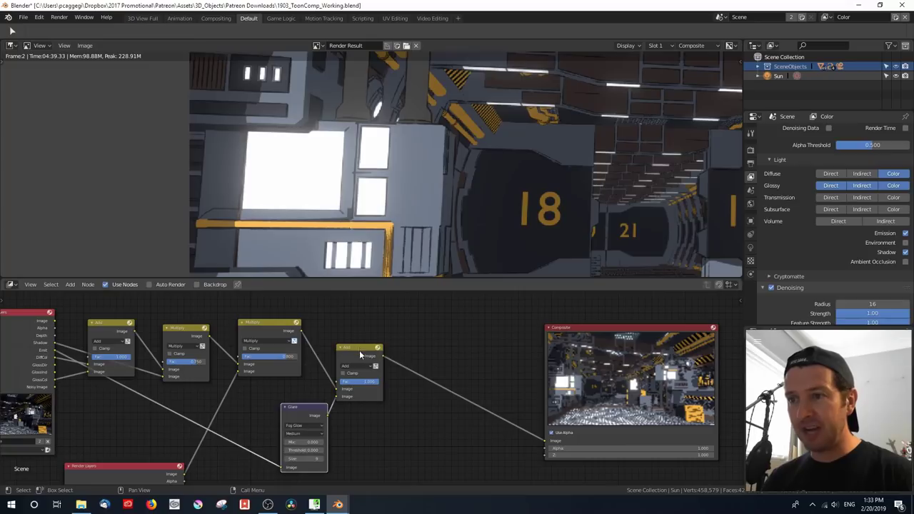
drag(359, 350, 388, 357)
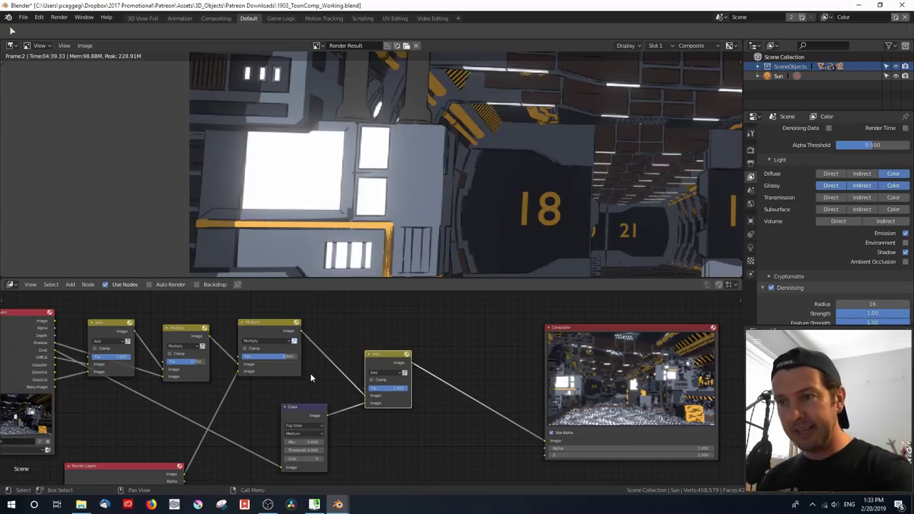
drag(310, 407, 323, 408)
scroll(332, 214, down, 2)
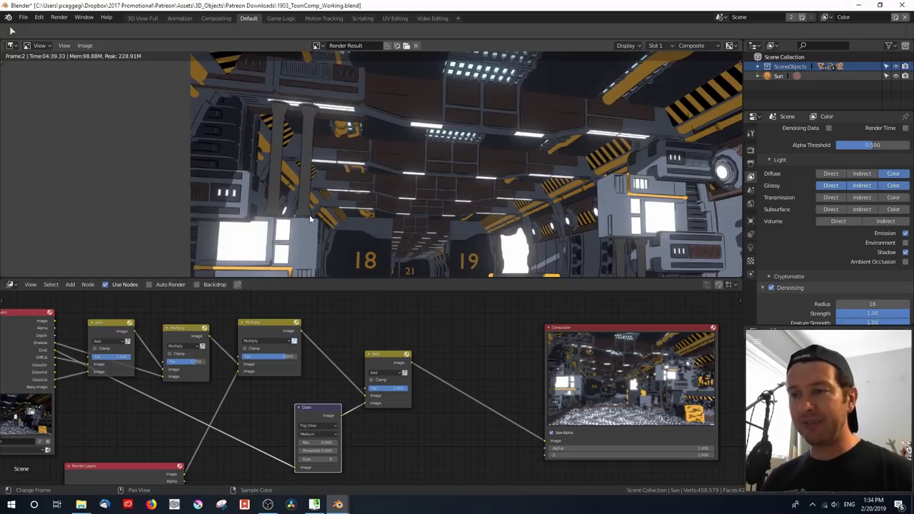
drag(387, 353, 404, 368)
key(g)
click(486, 370)
drag(319, 413, 394, 419)
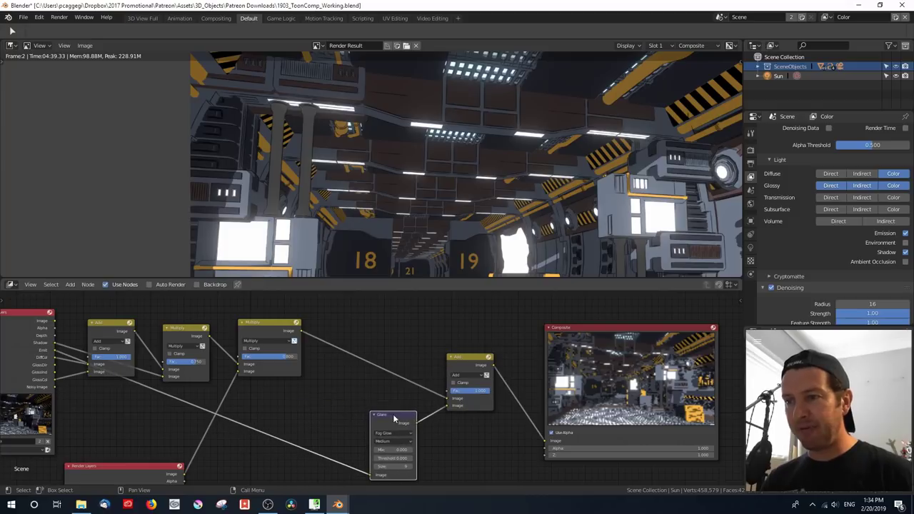
Shift the linework Multiply, linework Render Layers and 0.750 Multiply nodes toward Composite to leave a gap after the first Add
drag(267, 332, 362, 354)
drag(123, 469, 238, 471)
drag(283, 353, 272, 352)
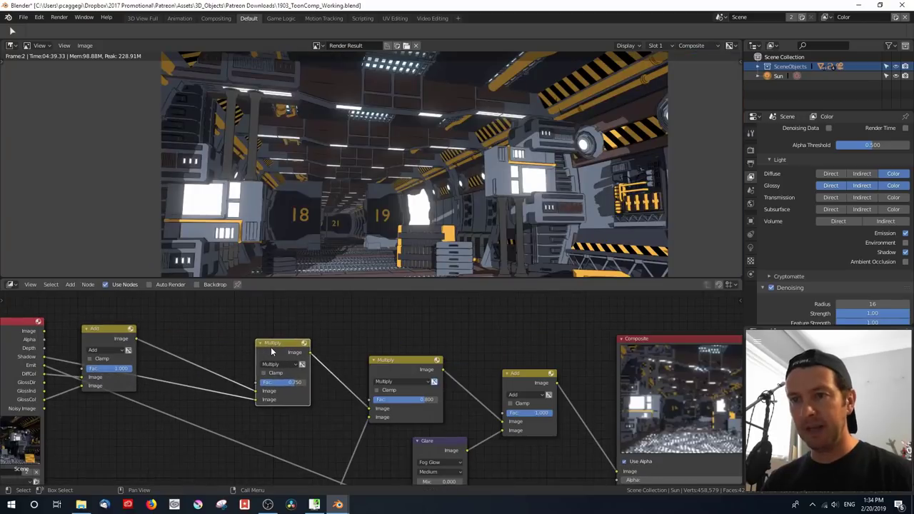
Duplicate the first Add node and insert the copy into its link to the 0.750 Multiply node
click(108, 331)
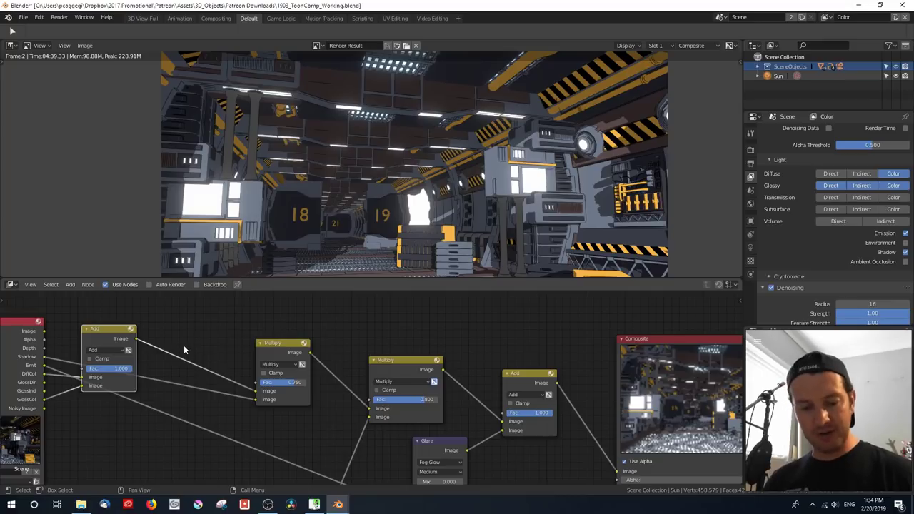
key(shift+d)
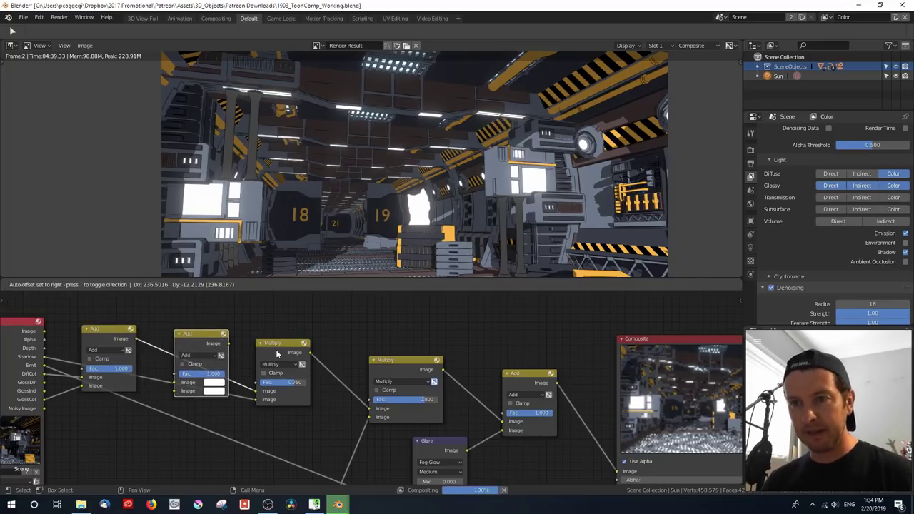
click(272, 352)
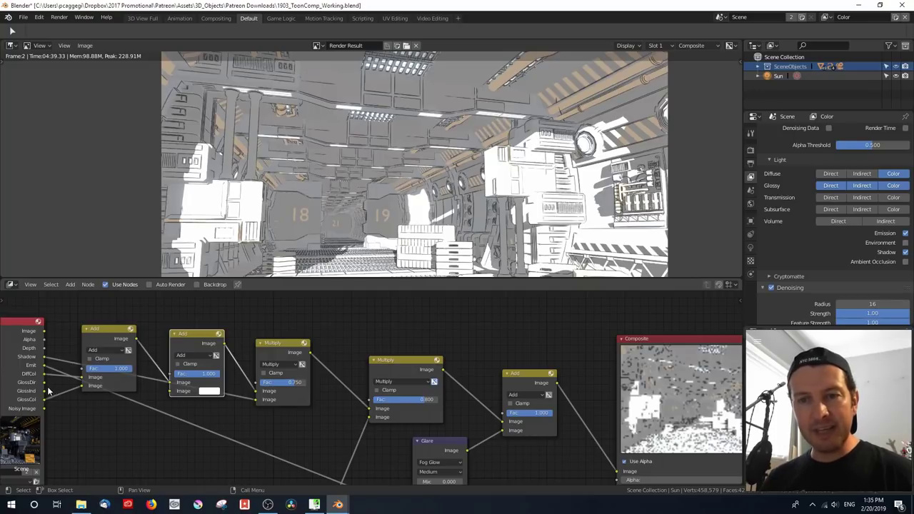
Preview the GlossDir pass through Composite, and reconnect the glow Add node's output to Composite
drag(44, 385, 617, 472)
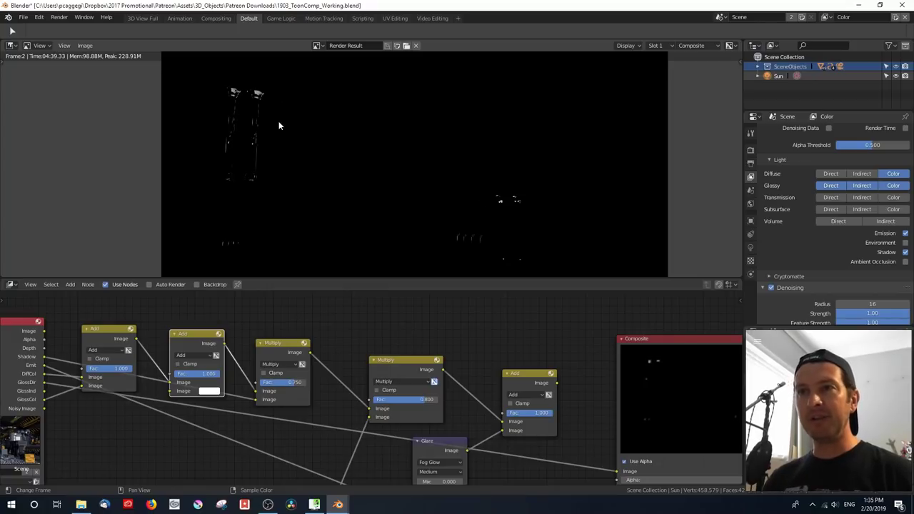
drag(558, 384, 616, 472)
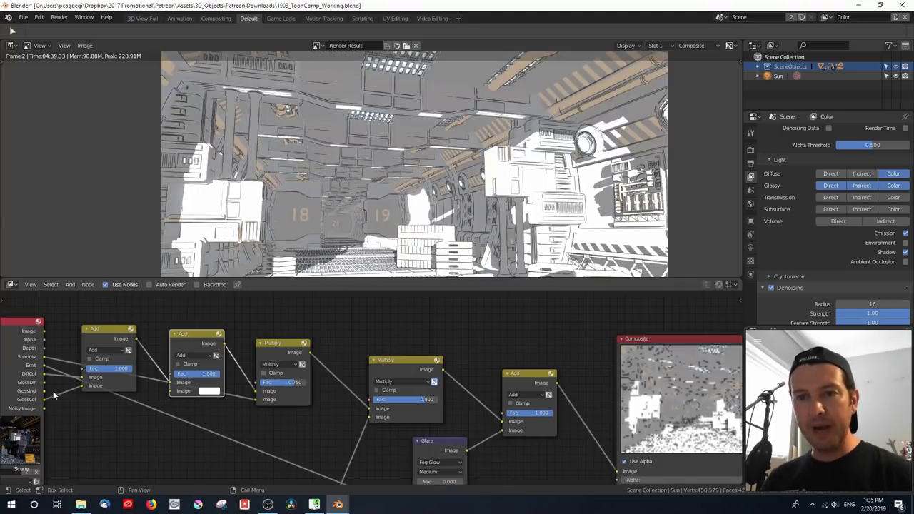
Connect the GlossDir pass to the duplicated Add node's second Image input and nudge that node
drag(44, 384, 169, 391)
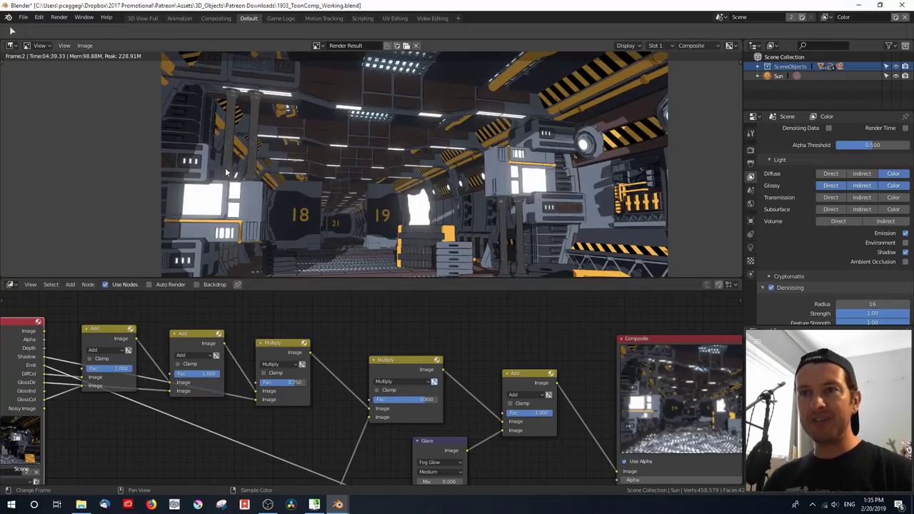
drag(197, 333, 189, 334)
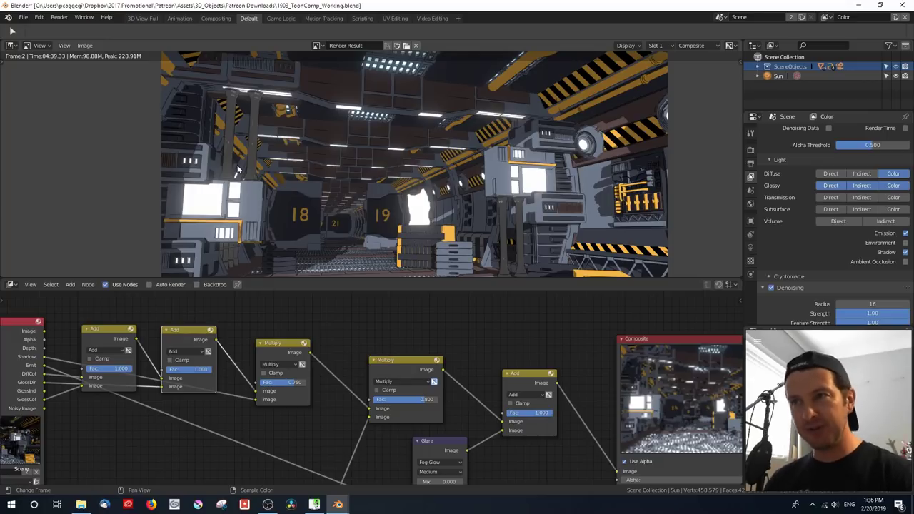
Insert another copy of the first Add node right after it and connect the GlossInd pass to its second Image input
drag(270, 350, 296, 353)
drag(186, 337, 222, 338)
drag(103, 331, 101, 316)
key(shift+d)
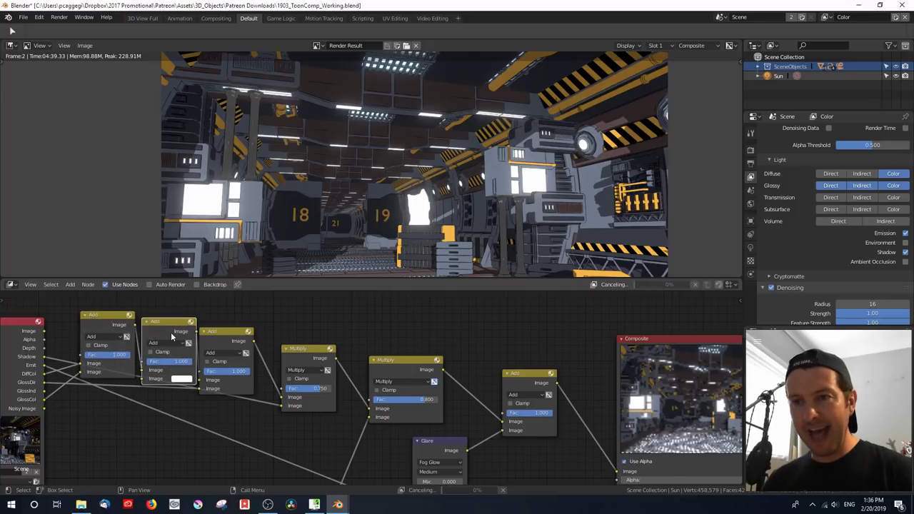
click(195, 332)
drag(44, 390, 167, 379)
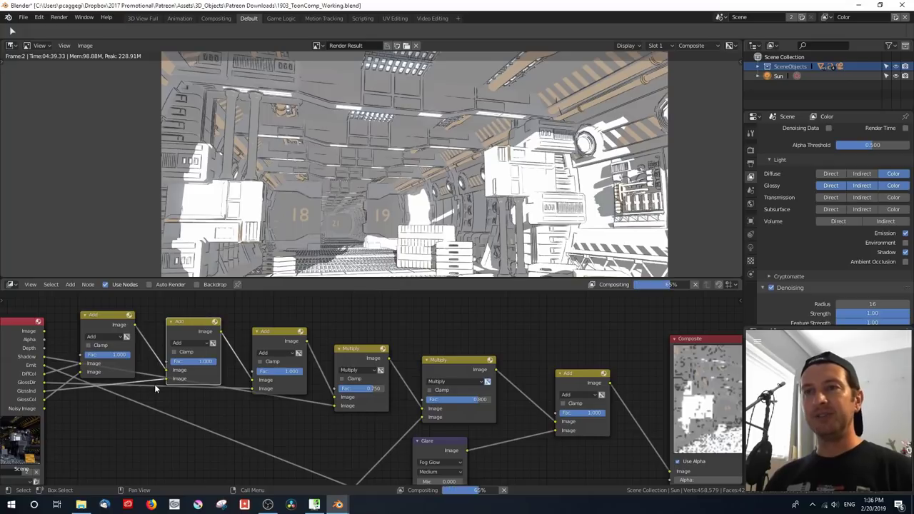
Examine the glossy highlights on the pillars, crates and ceiling of the composited corridor render
scroll(209, 155, up, 2)
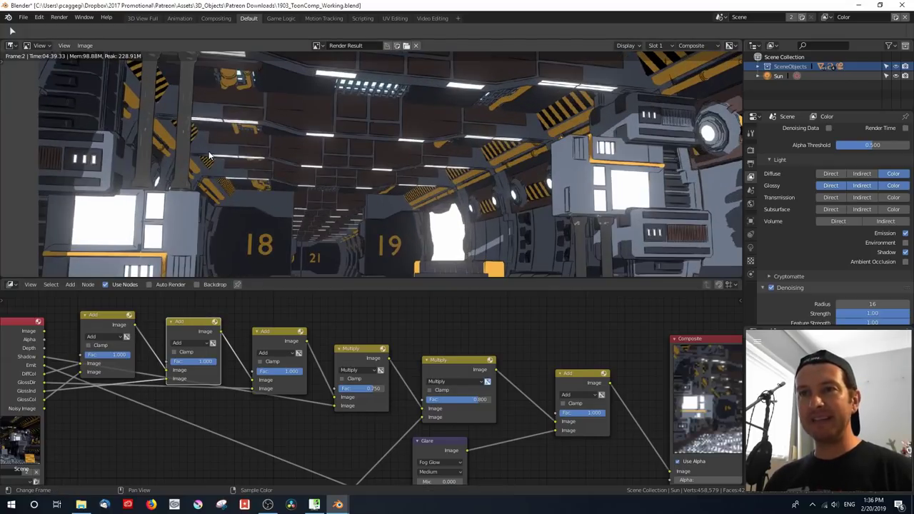
middle_drag(210, 155, 270, 172)
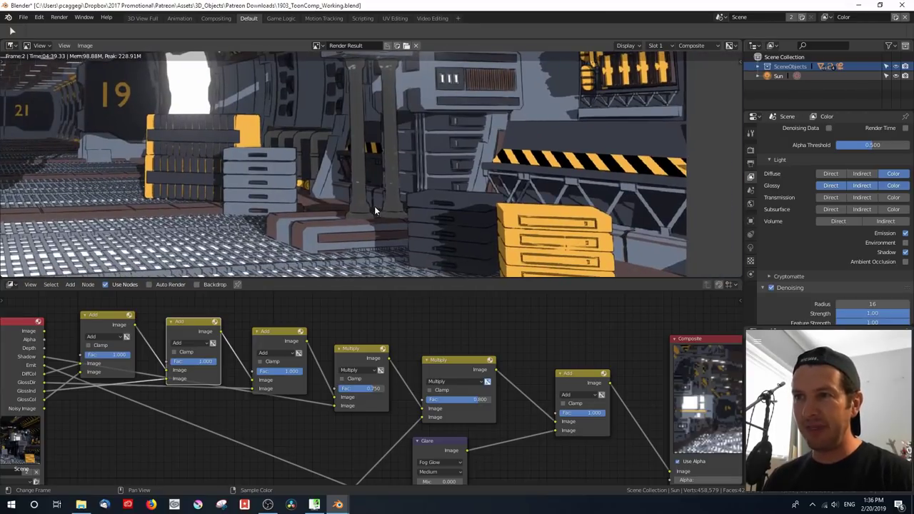
middle_drag(126, 138, 337, 134)
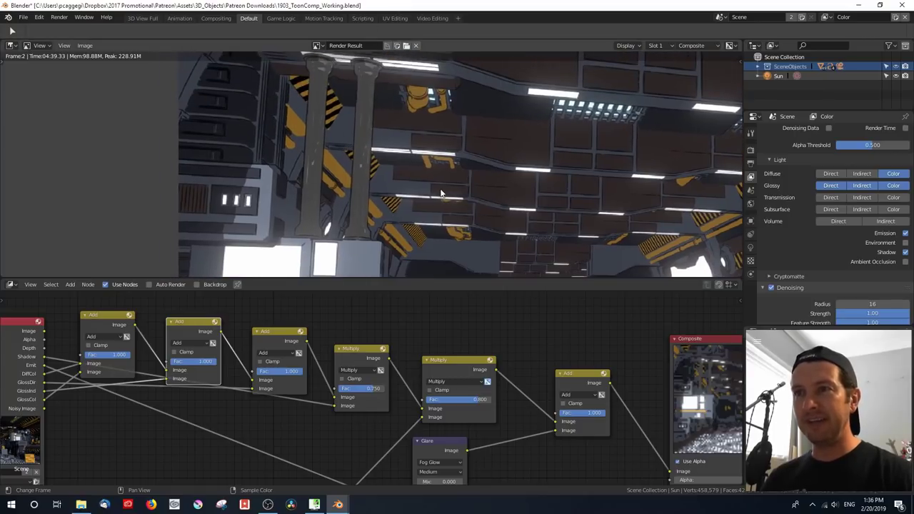
scroll(444, 184, down, 2)
middle_drag(444, 184, 330, 182)
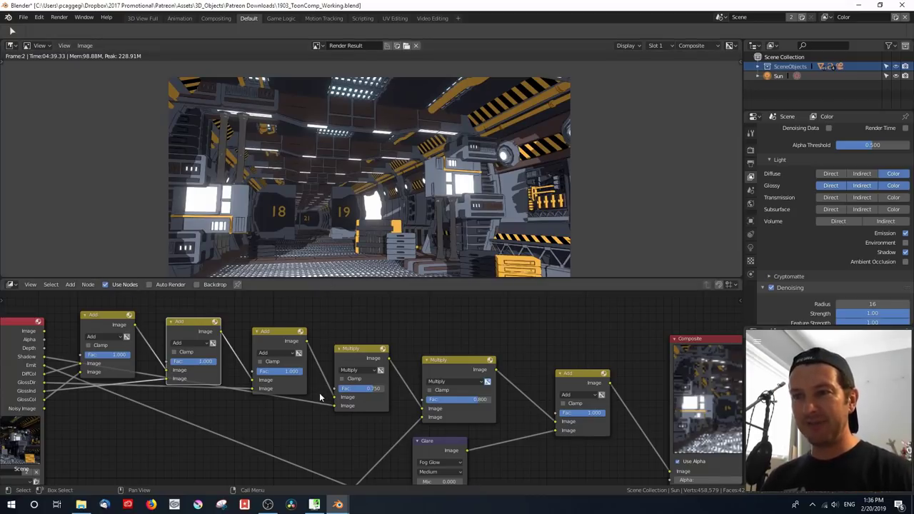
Move the Color Render Layers, the three pass Add nodes and the 0.750 Multiply node farther from Composite
scroll(319, 391, down, 2)
key(Home)
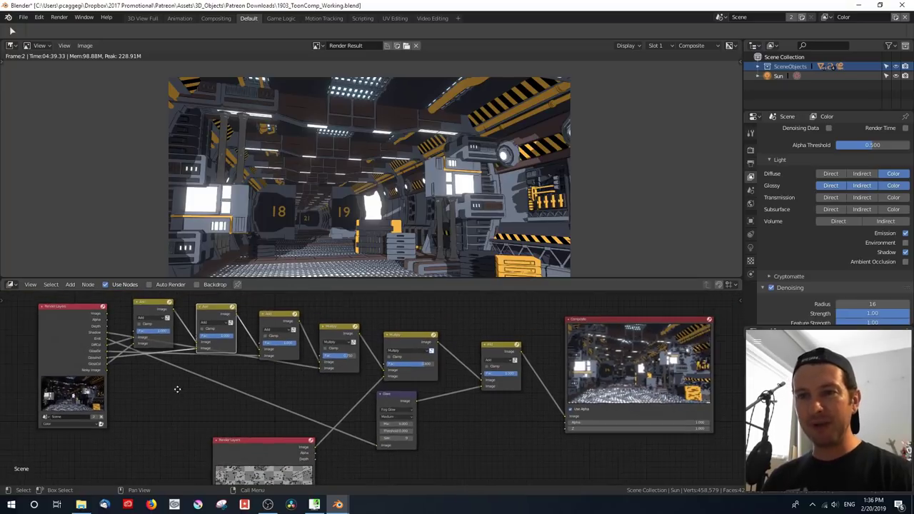
drag(85, 353, 17, 366)
drag(170, 332, 103, 332)
drag(221, 330, 159, 328)
drag(290, 339, 223, 340)
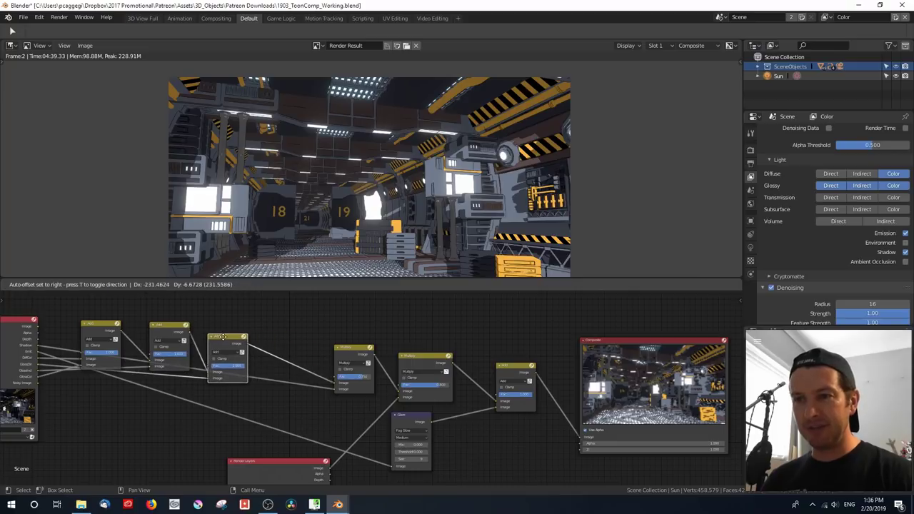
drag(351, 348, 279, 348)
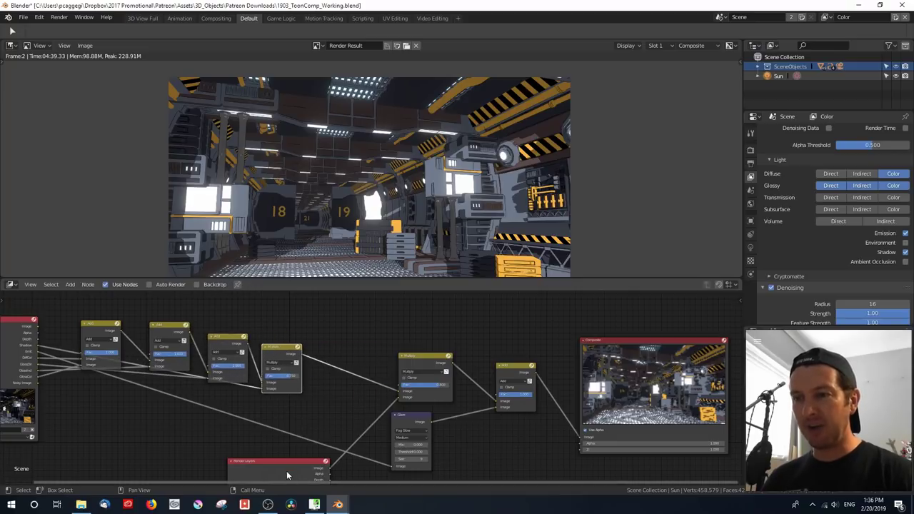
Bring the linework Render Layers, linework Multiply, Glare and glow Add nodes closer to the pass nodes, and reposition Composite
drag(286, 470, 228, 451)
drag(444, 379, 373, 378)
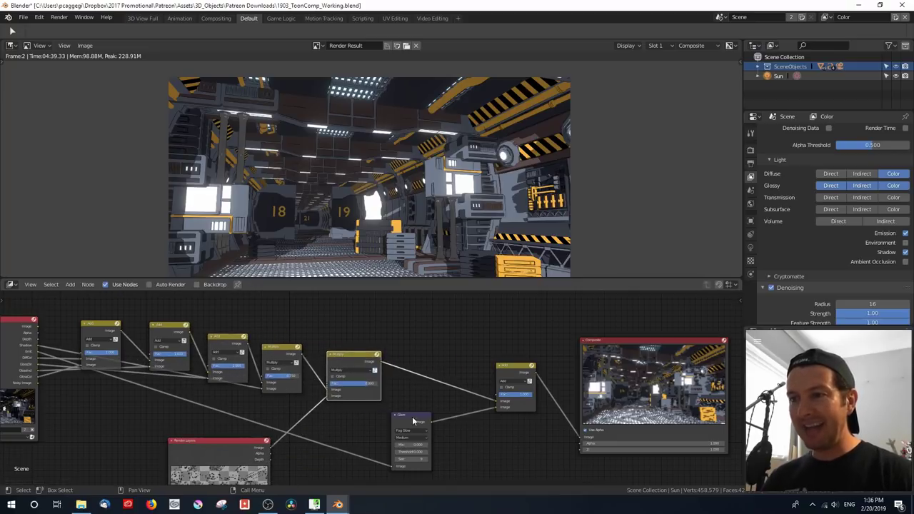
drag(413, 422, 359, 433)
drag(520, 375, 427, 386)
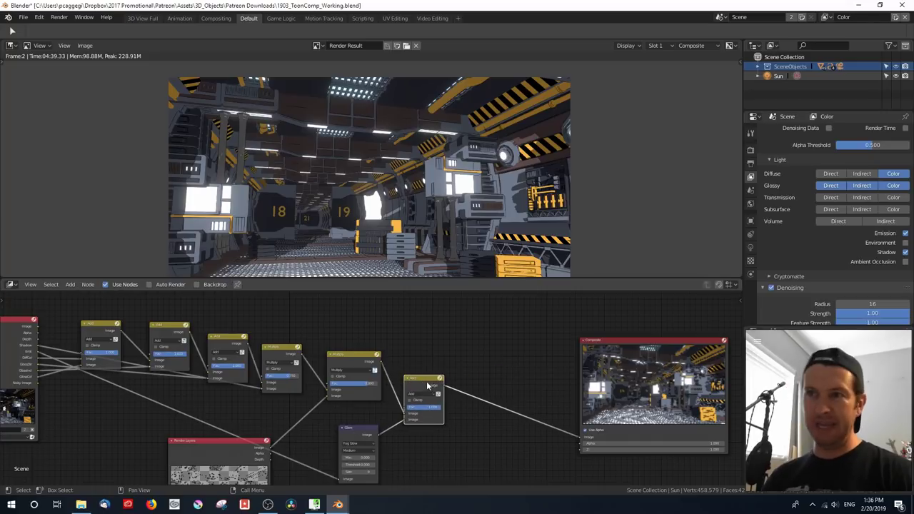
mouse_move(338, 504)
click(377, 451)
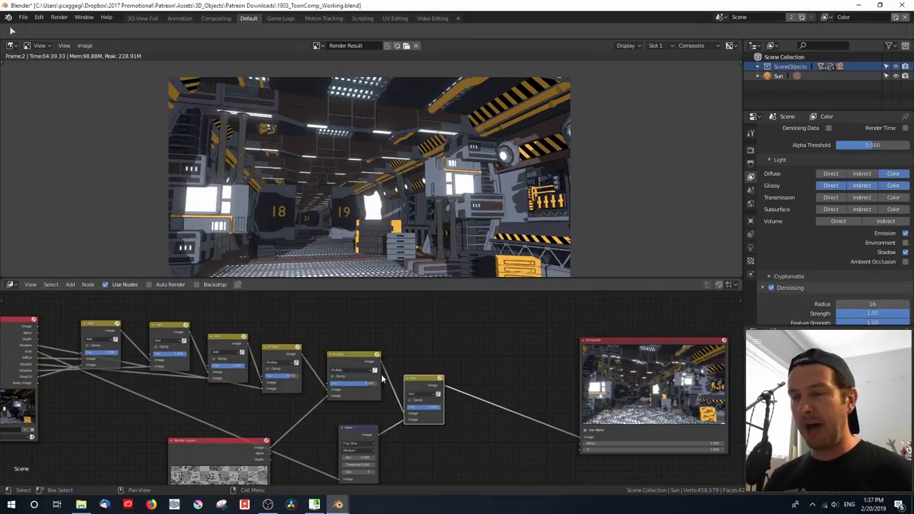
mouse_move(582, 394)
mouse_down()
mouse_move(607, 402)
mouse_move(585, 406)
mouse_up()
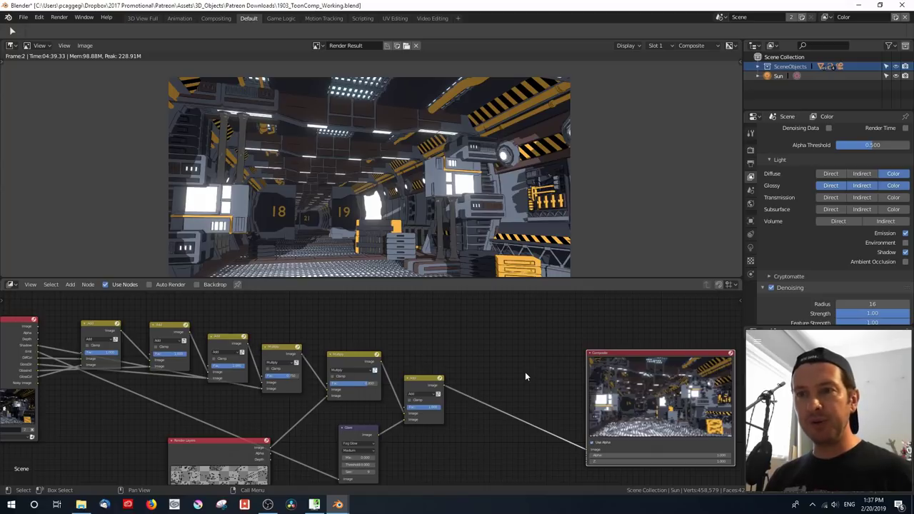
Preview the Emit pass directly through Composite and enlarge the render view to examine it
drag(37, 352, 589, 450)
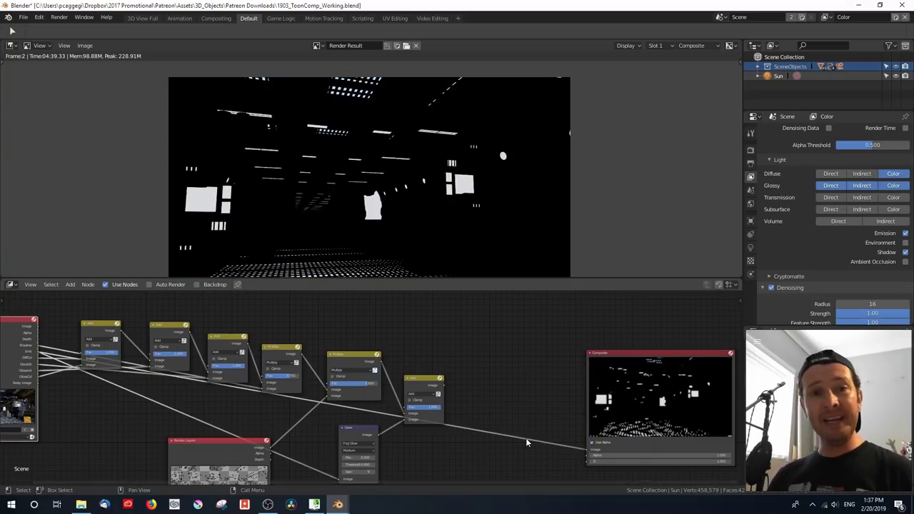
drag(405, 278, 405, 374)
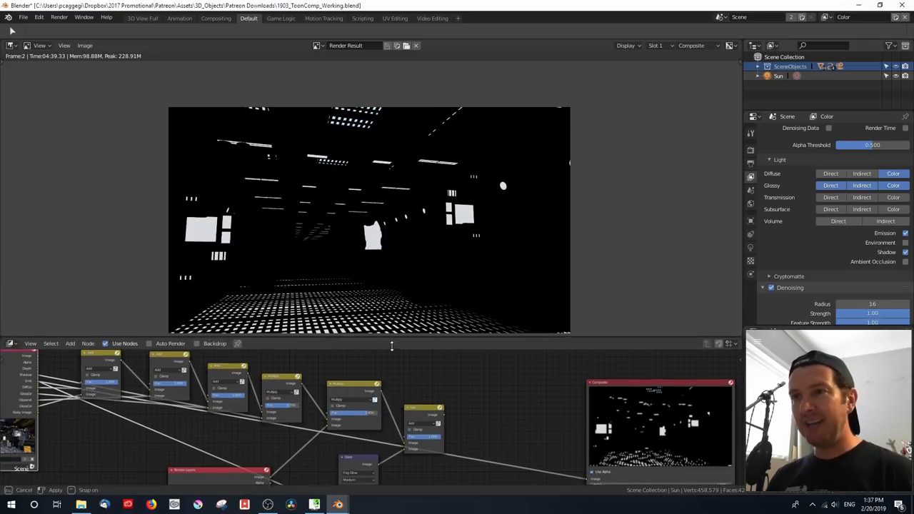
scroll(148, 321, up, 1)
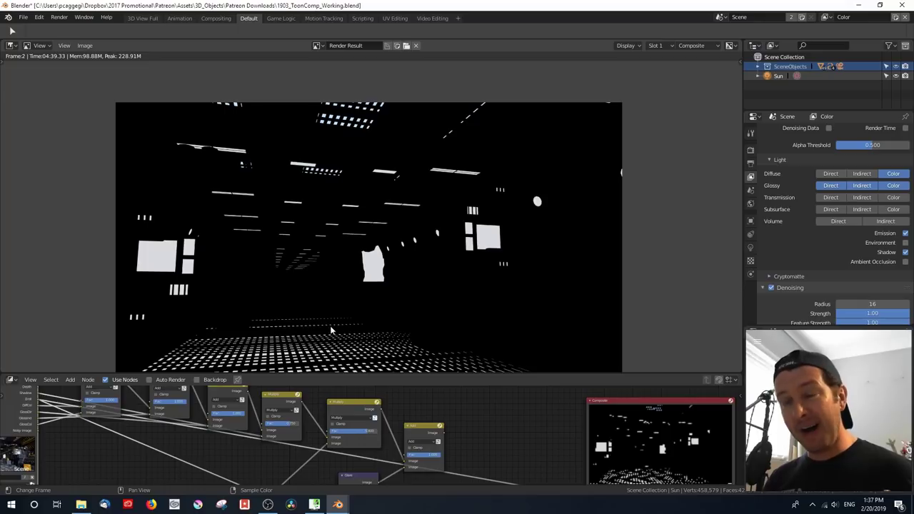
Enlarge the node editor and move the Composite node farther from the final glow Add node
middle_drag(472, 442, 465, 425)
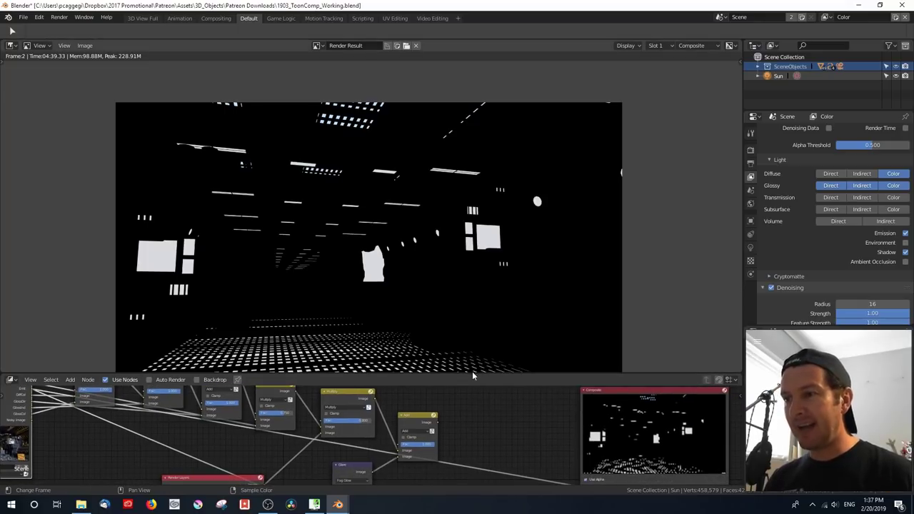
drag(472, 378, 472, 225)
drag(617, 355, 639, 357)
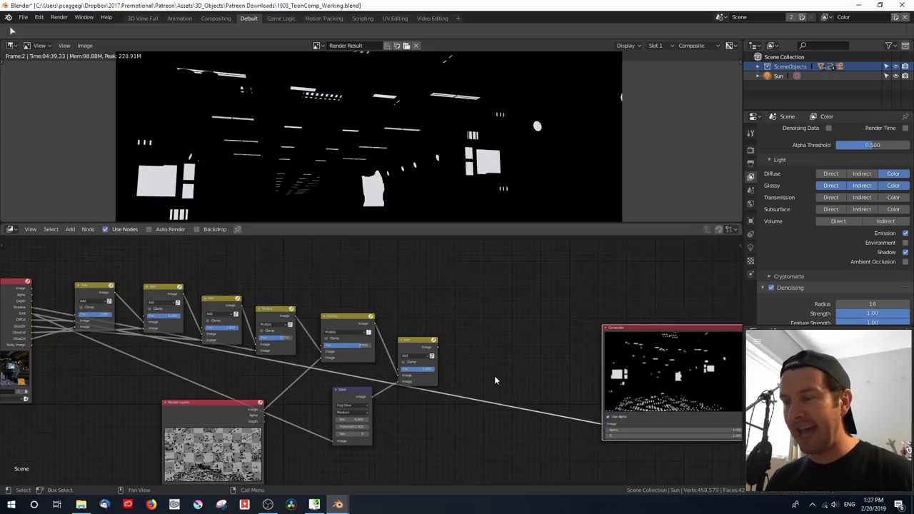
Insert an Ellipse Mask node into the link between the Emit pass and Composite
scroll(503, 373, up, 1)
middle_drag(505, 371, 326, 336)
scroll(328, 341, up, 1)
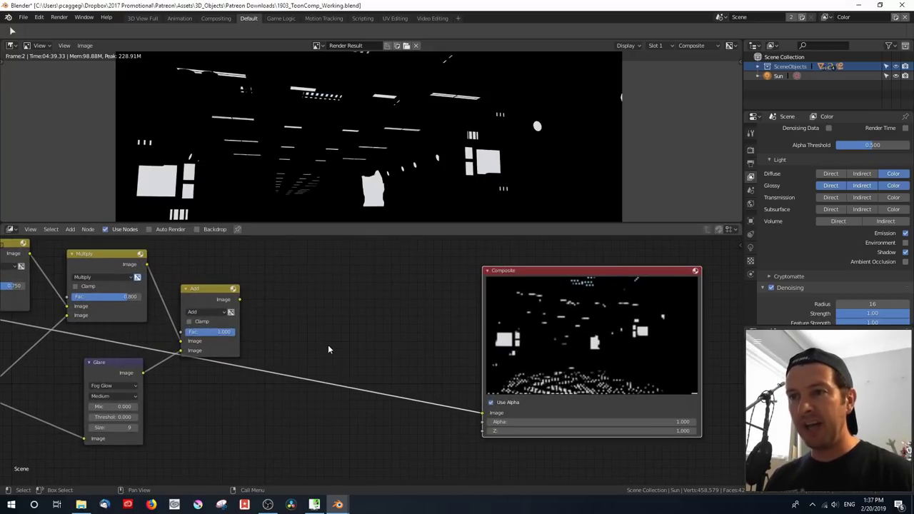
key(shift+a)
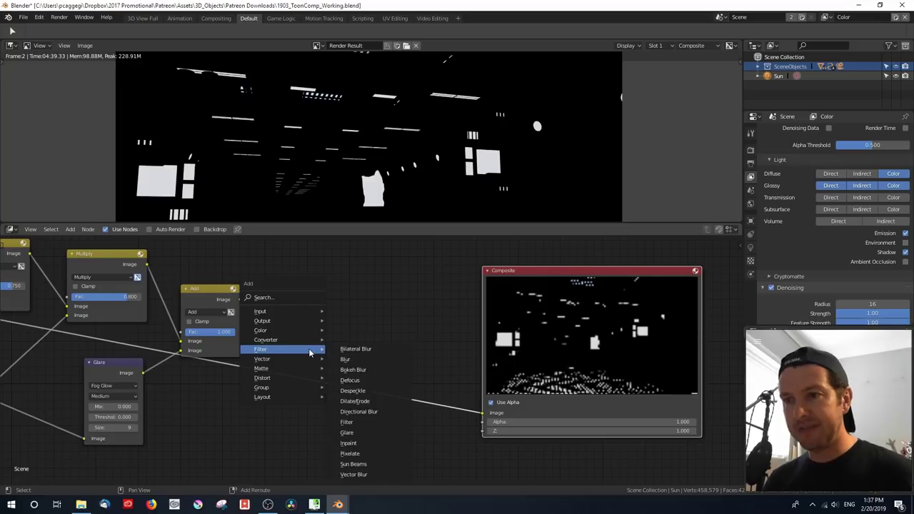
mouse_move(287, 372)
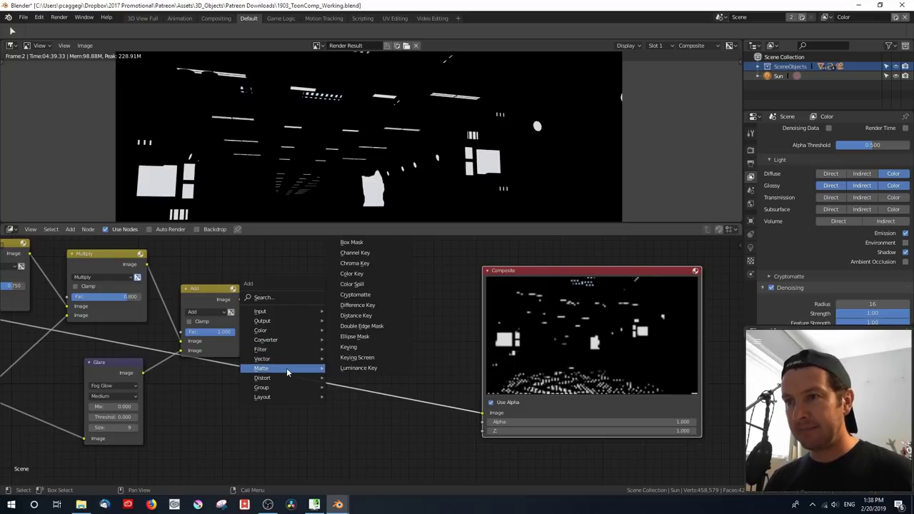
click(380, 336)
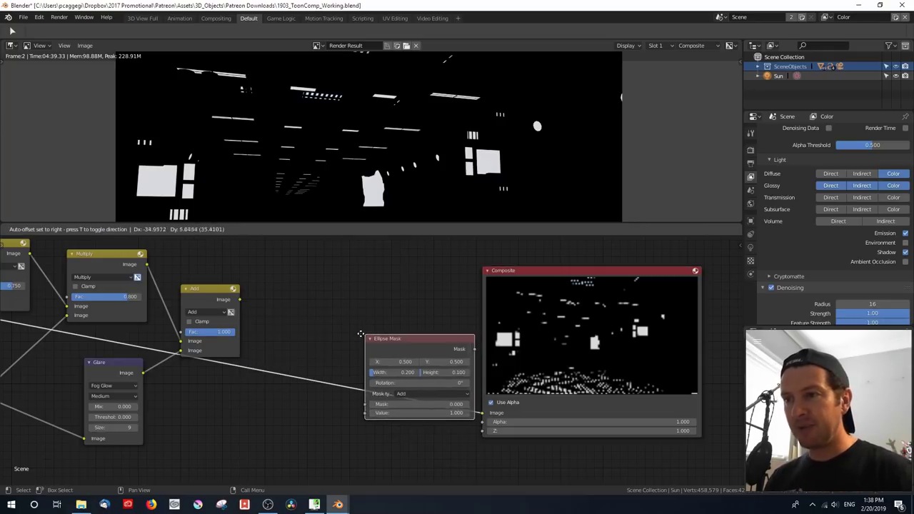
click(283, 332)
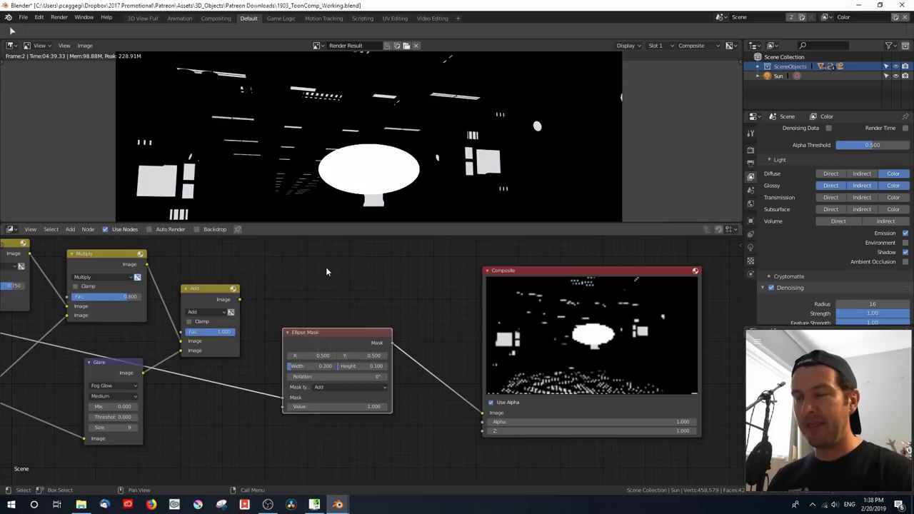
Enlarge the render view and try Ellipse Mask values of 0.8 and 0.3 over the emission
drag(340, 226, 342, 312)
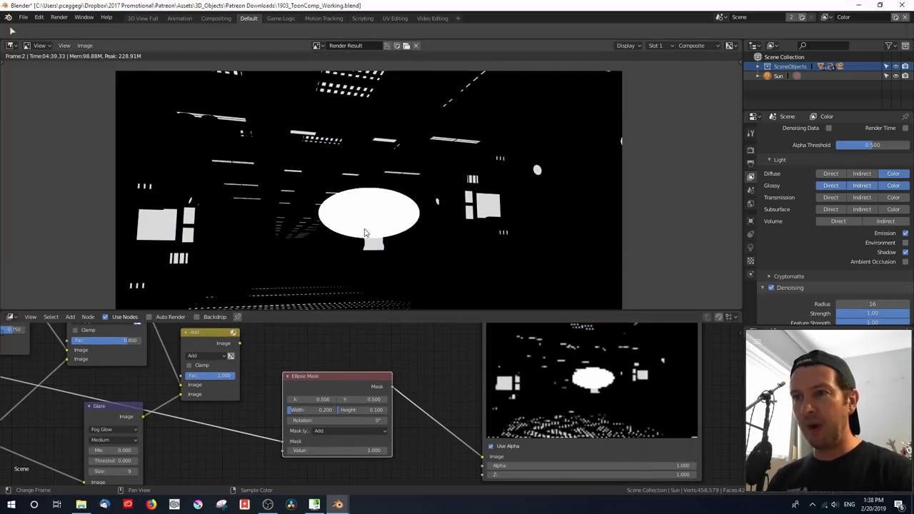
ctrl+middle_drag(364, 232, 387, 249)
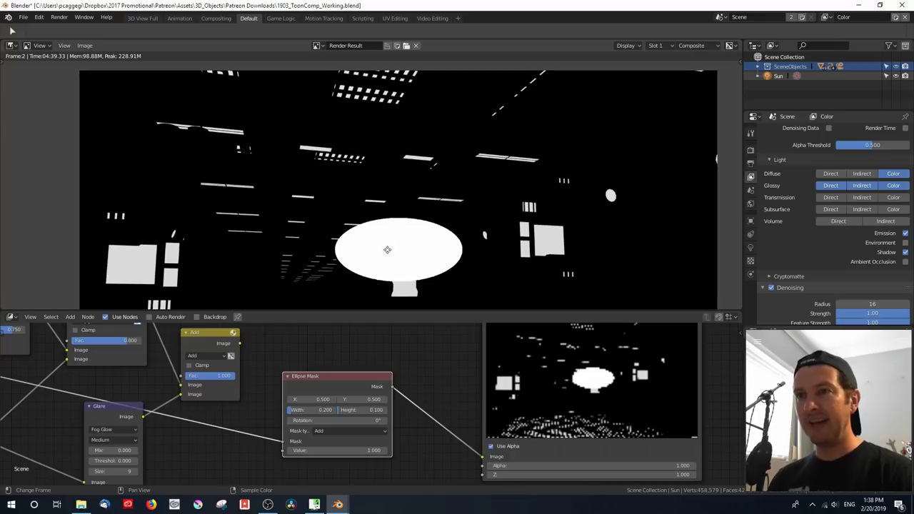
scroll(316, 395, up, 1)
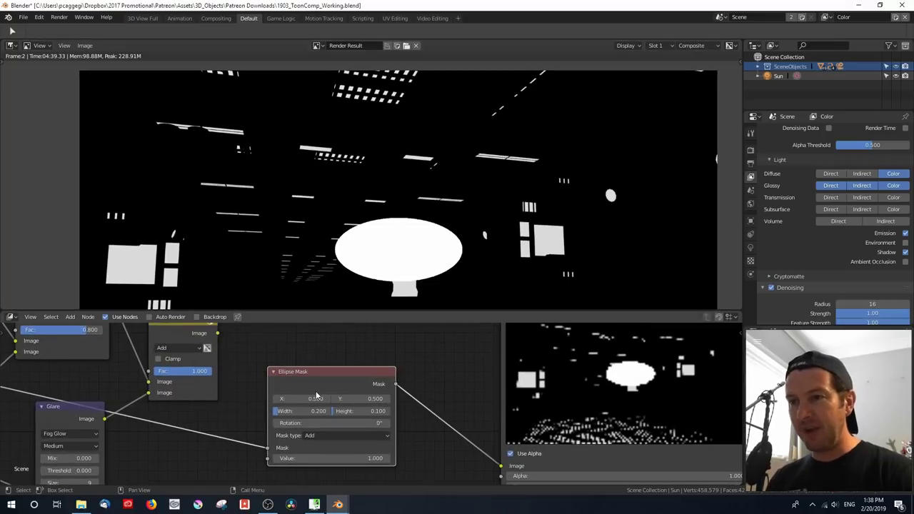
scroll(316, 395, up, 2)
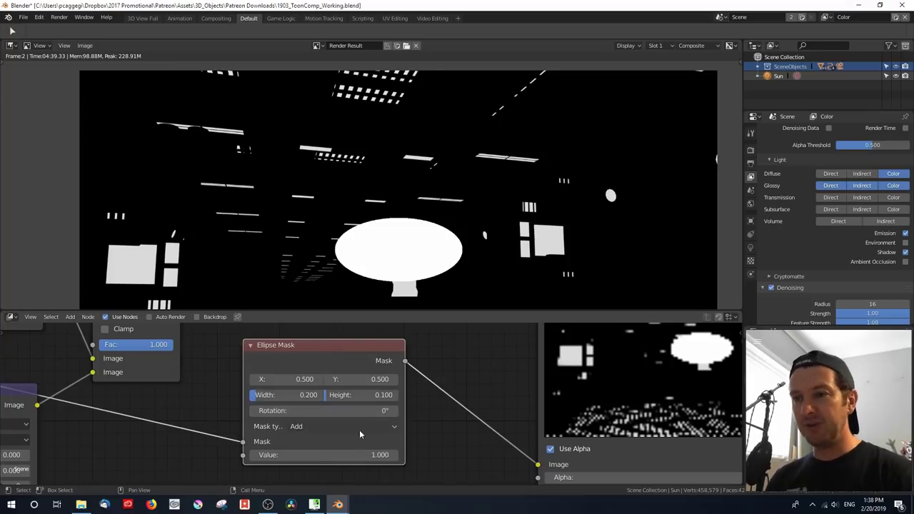
click(380, 455)
key(Return)
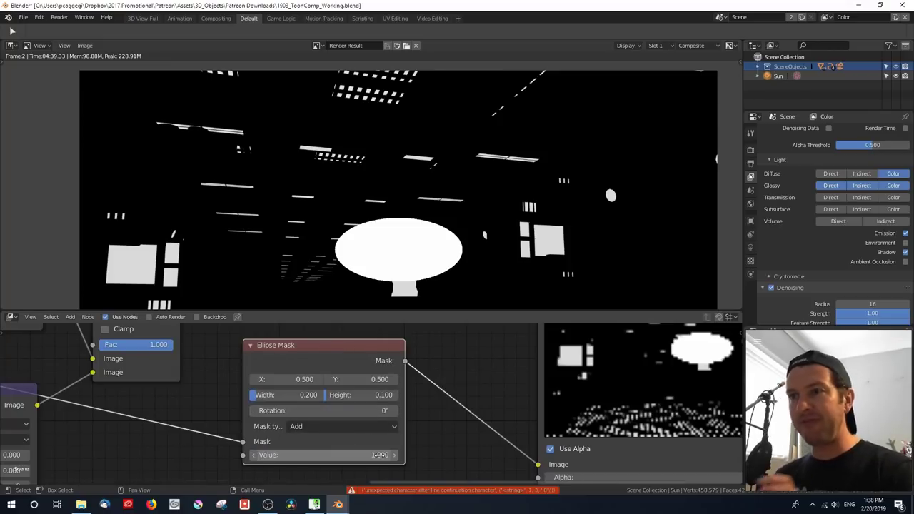
click(368, 455)
text(1.0)
key(BackSpace)
key(BackSpace)
key(BackSpace)
text(0.8)
key(Return)
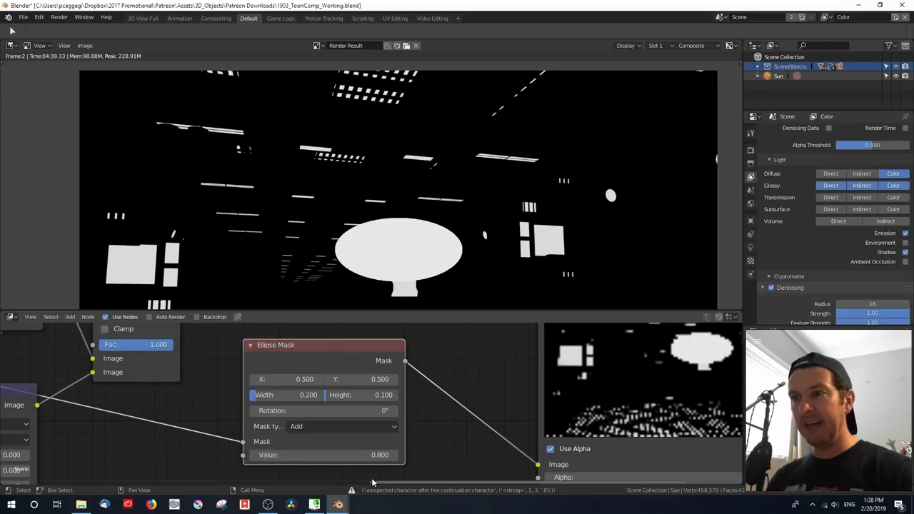
drag(392, 460, 322, 460)
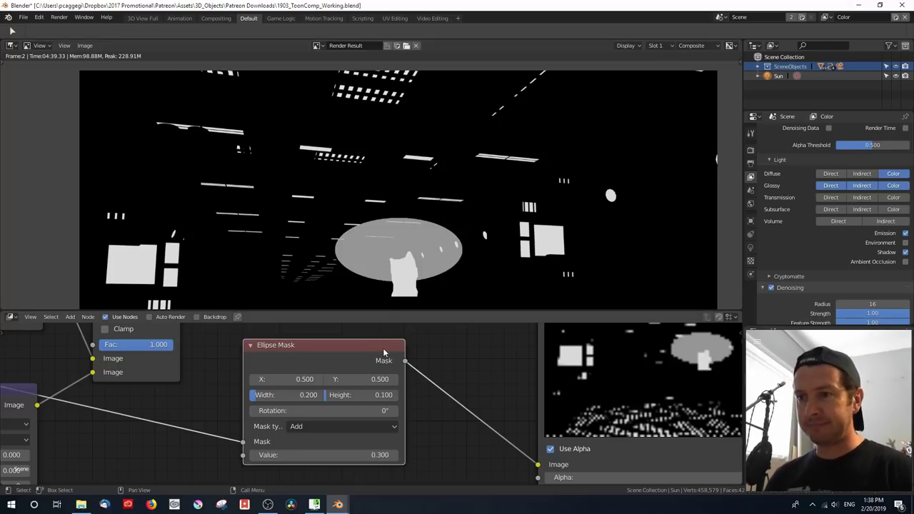
Move the ellipse mask over the ceiling lights, at X 0.400 and Y 0.900
click(395, 380)
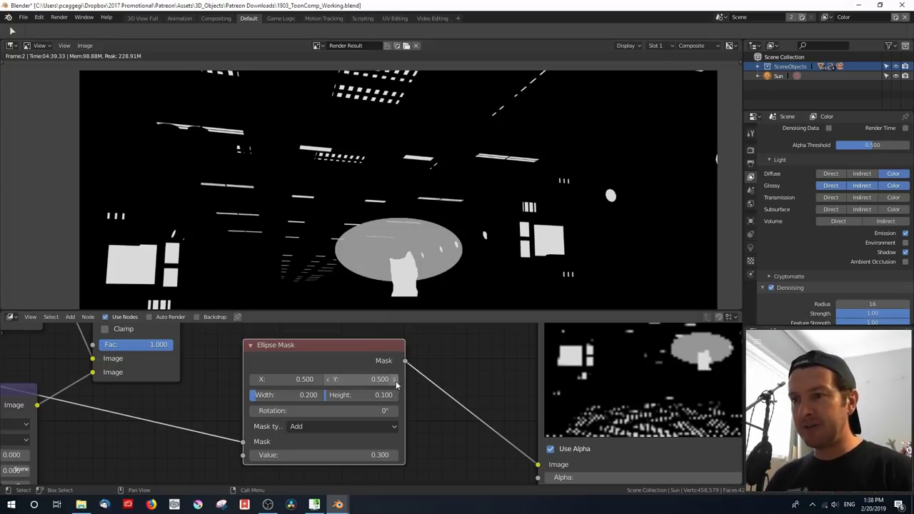
click(395, 380)
click(394, 380)
click(394, 380)
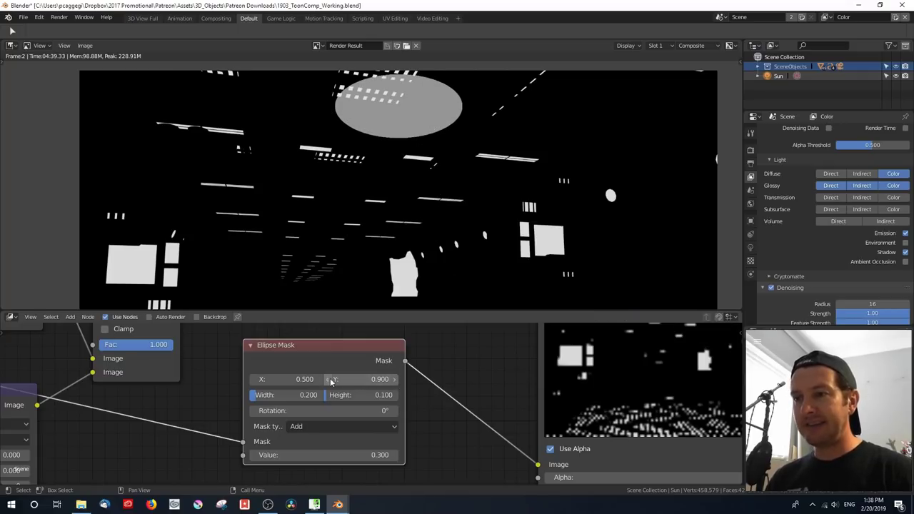
click(252, 380)
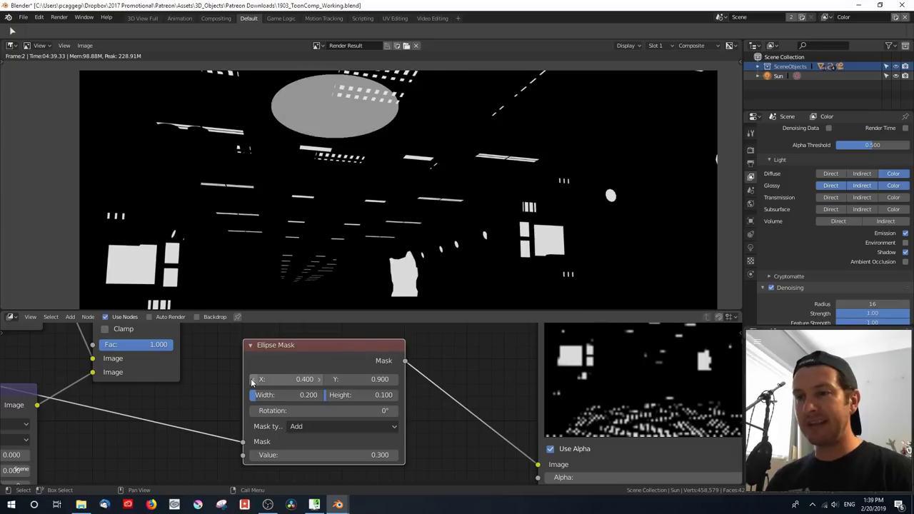
Resize the ellipse mask to width 0.800 and height 0.336, and shift its X position to 0.450
drag(286, 395, 400, 395)
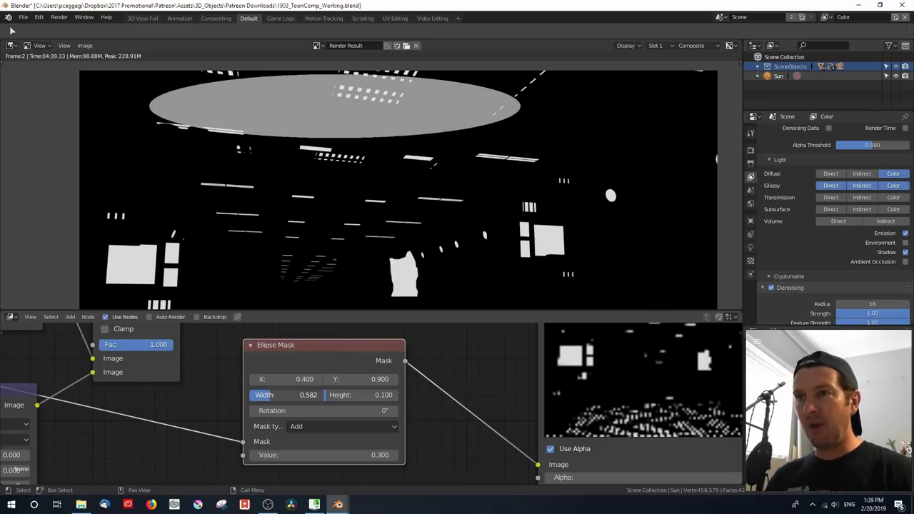
drag(327, 395, 384, 395)
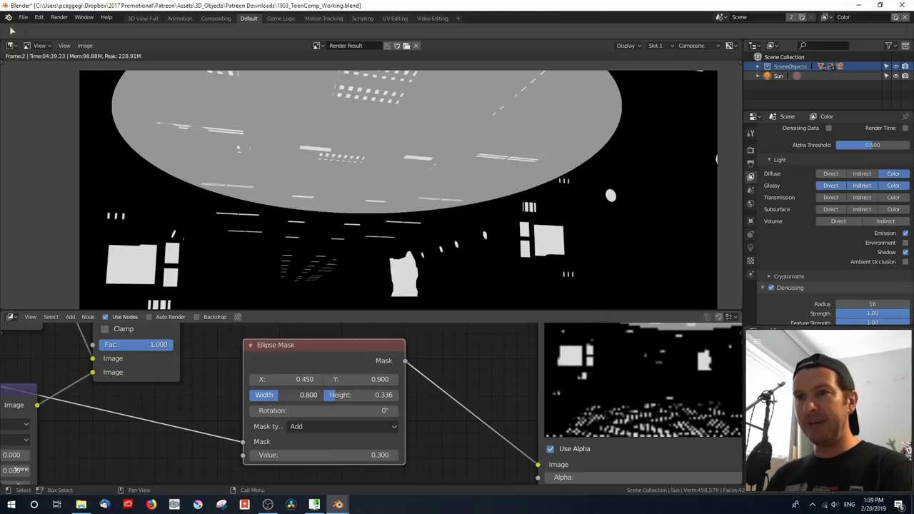
middle_drag(372, 194, 350, 210)
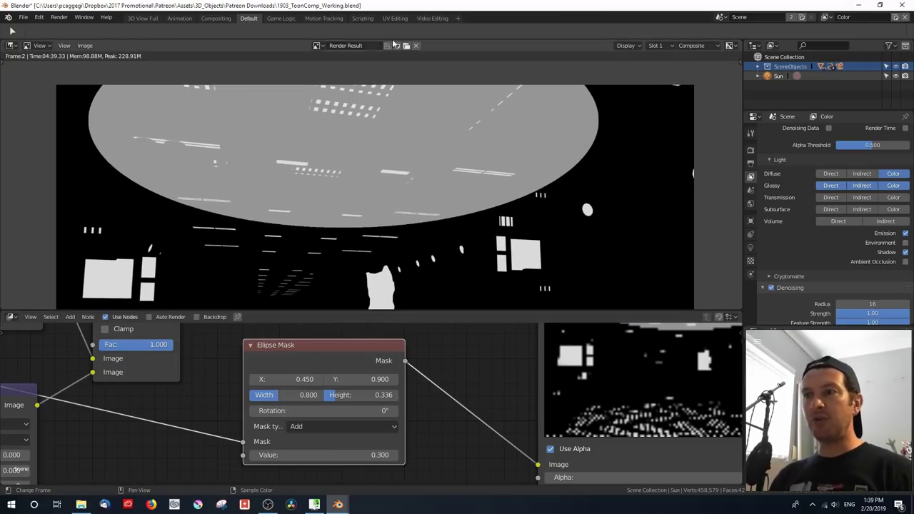
Set the Ellipse Mask's value to 1.000 and its mask type to Multiply
drag(300, 454, 350, 454)
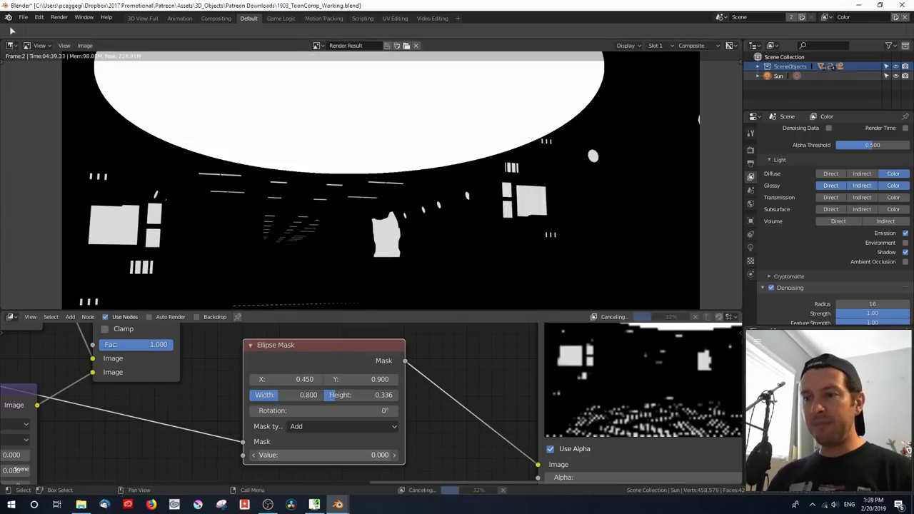
click(315, 426)
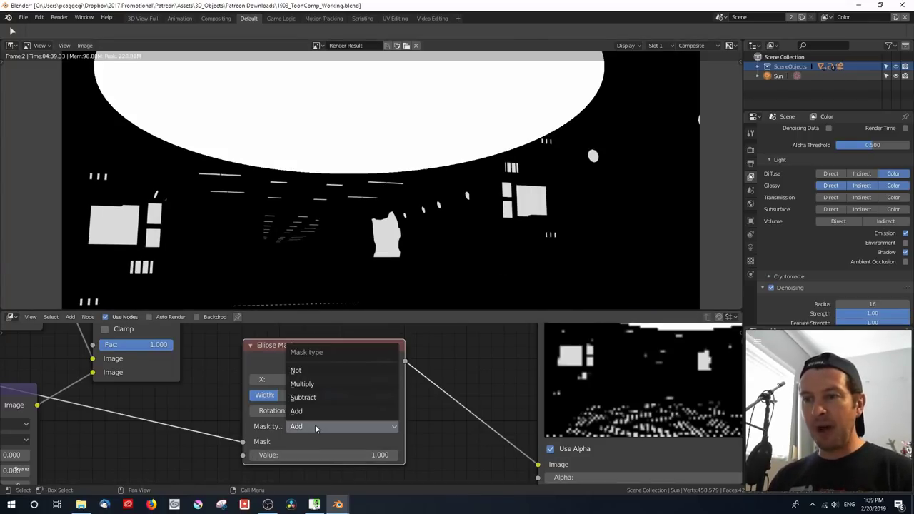
click(317, 385)
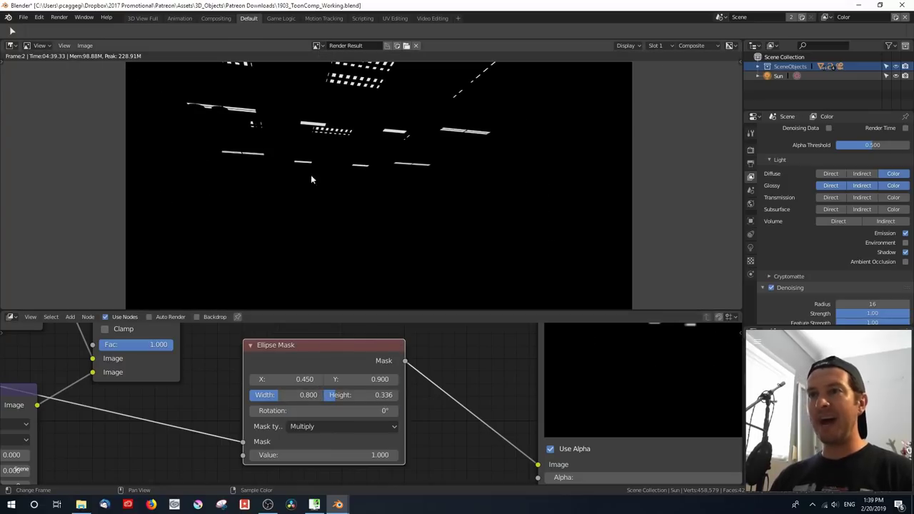
scroll(367, 218, down, 2)
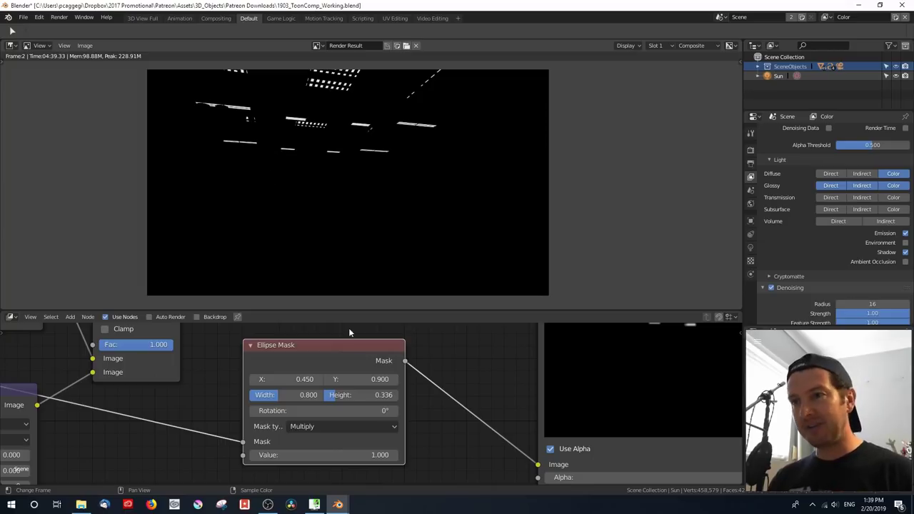
Reposition the Ellipse Mask node and insert a Sun Beams filter node between it and Composite
scroll(400, 360, down, 1)
scroll(437, 418, down, 1)
middle_drag(439, 382, 340, 407)
key(g)
click(226, 415)
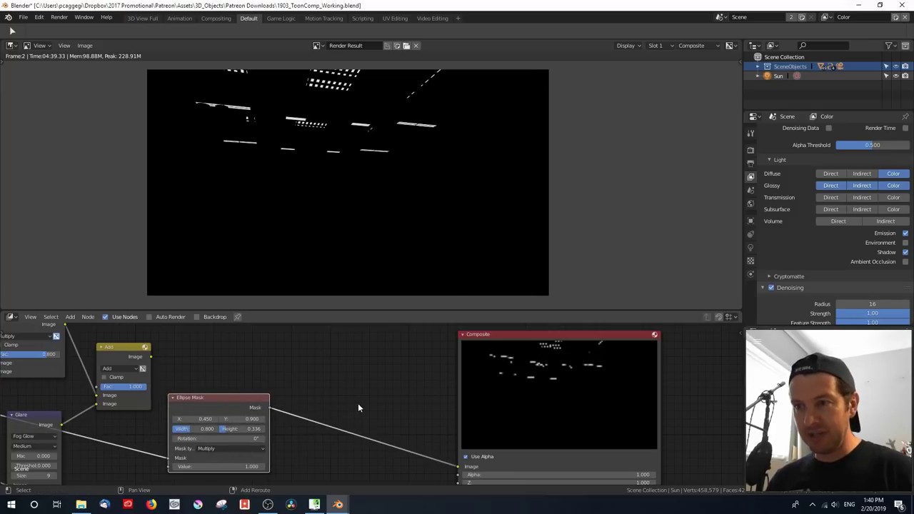
key(shift+a)
mouse_move(329, 391)
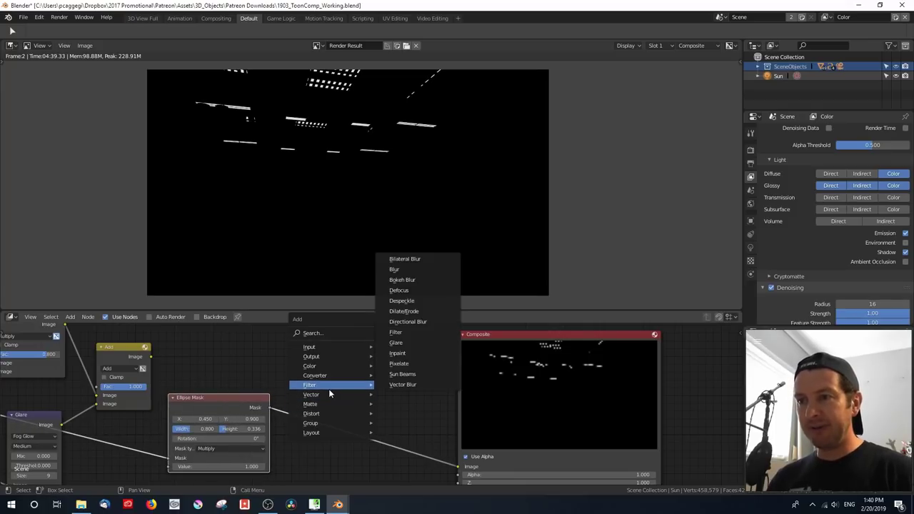
click(397, 375)
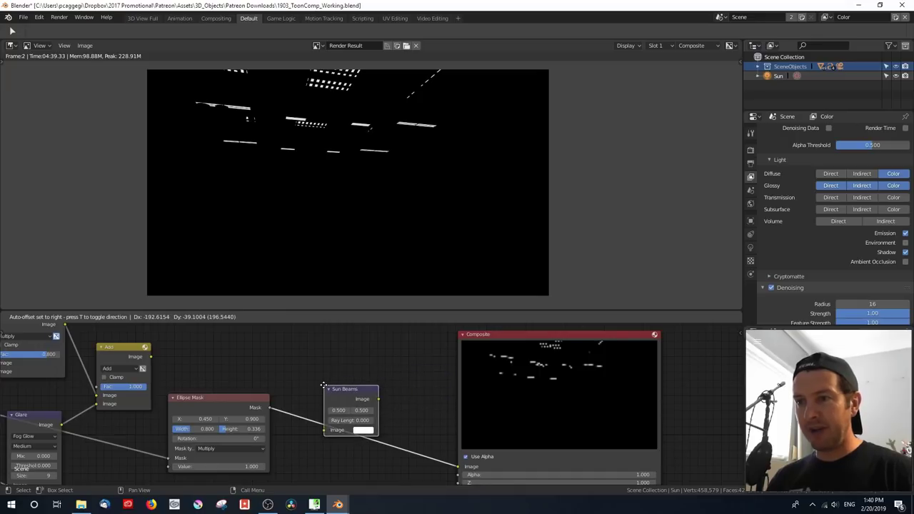
click(311, 393)
Set the Sun Beams ray length to 0.6 and look closer at the rays in the render
scroll(299, 392, up, 2)
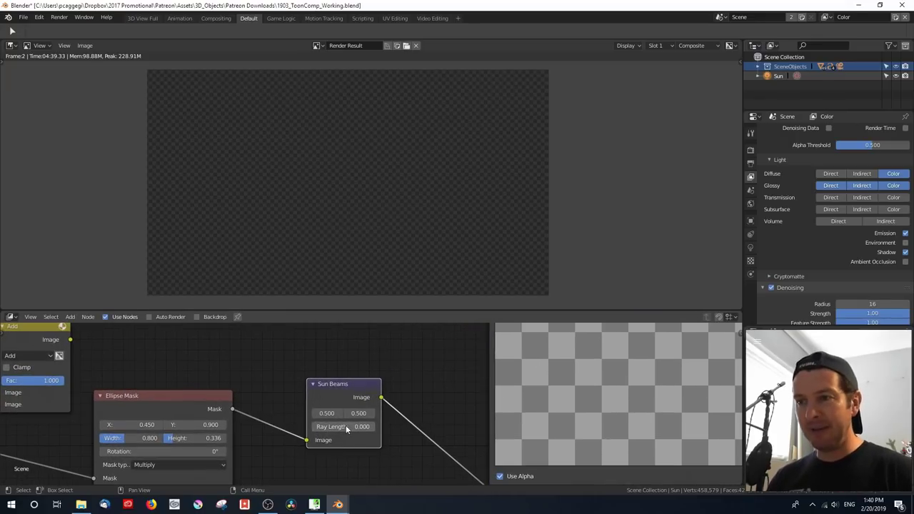
scroll(317, 415, up, 2)
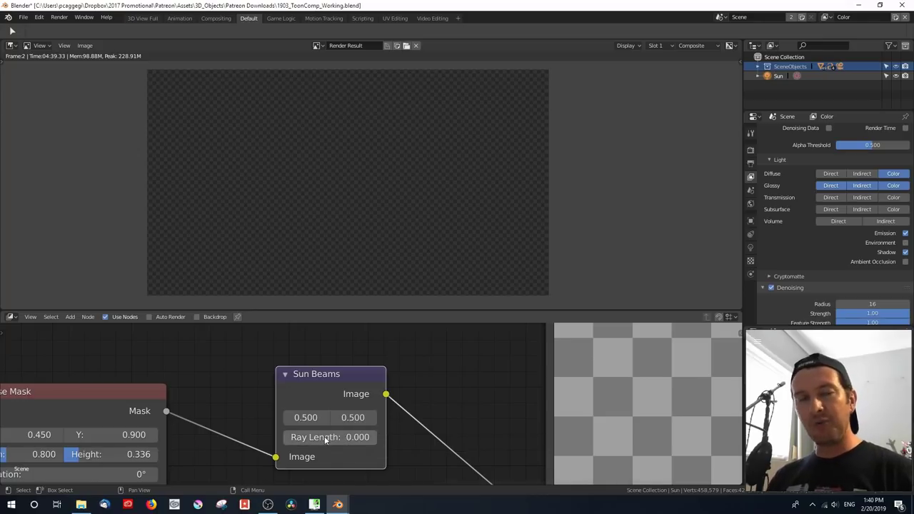
click(348, 438)
text(.6)
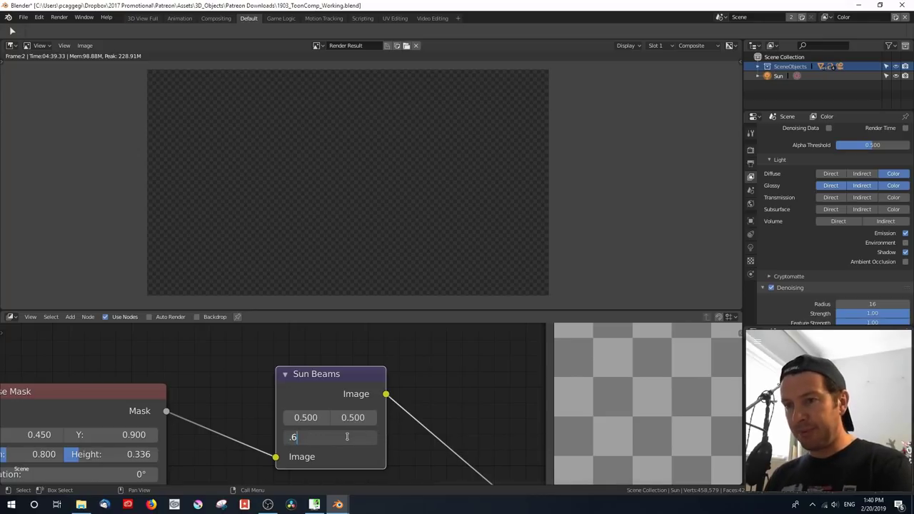
key(Return)
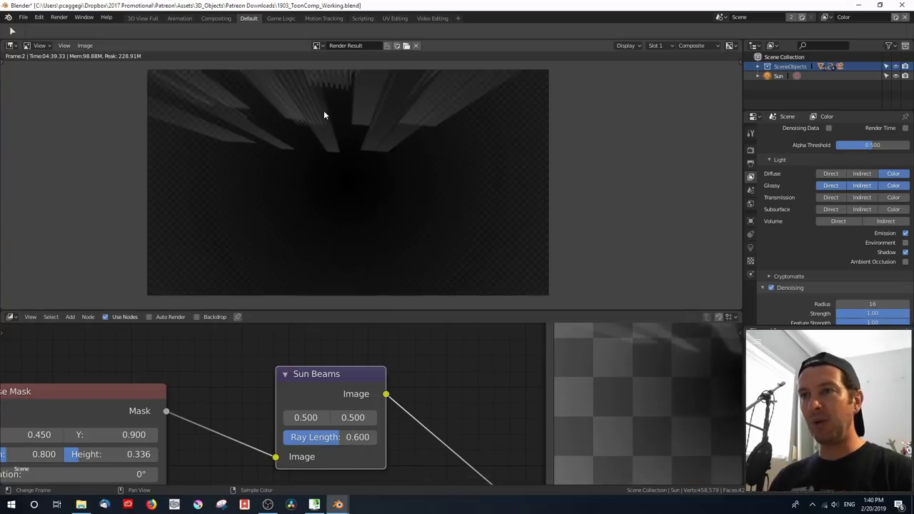
scroll(344, 198, up, 2)
middle_drag(345, 197, 385, 238)
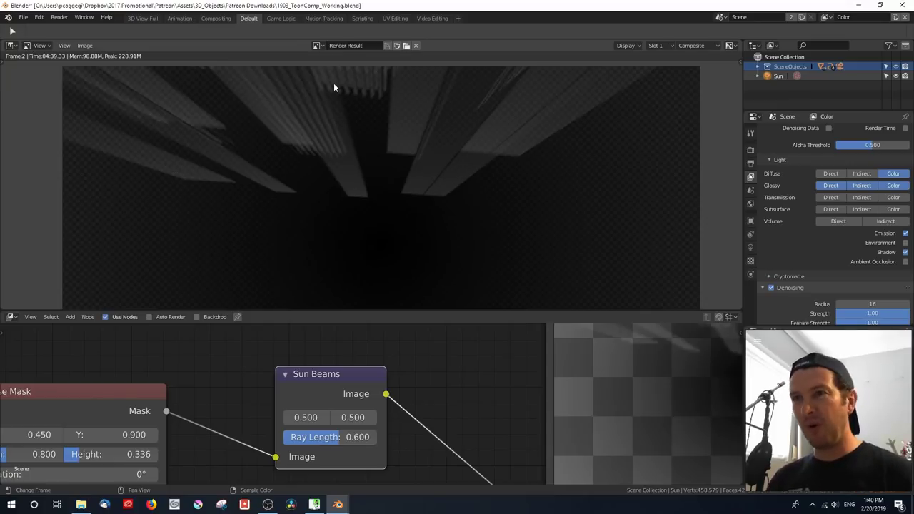
Raise the Sun Beams source's vertical position to 1.100, above the image
click(371, 420)
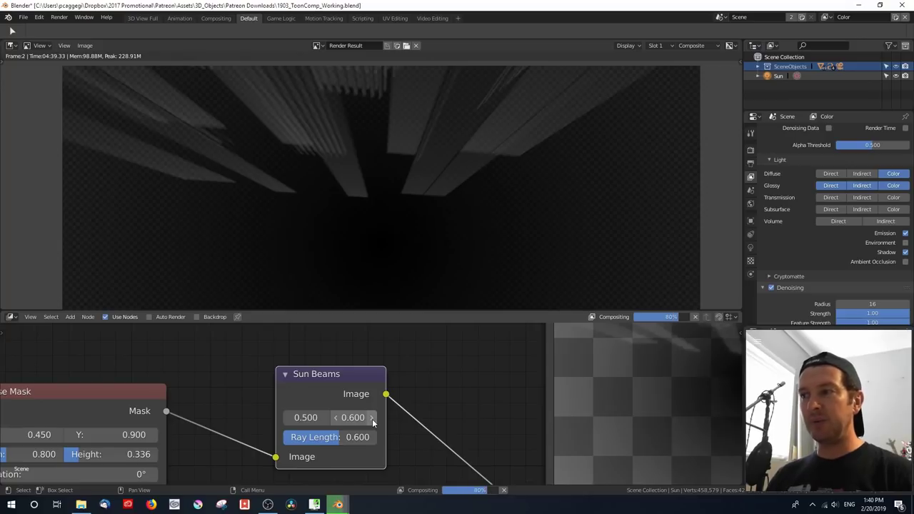
click(371, 420)
click(371, 420)
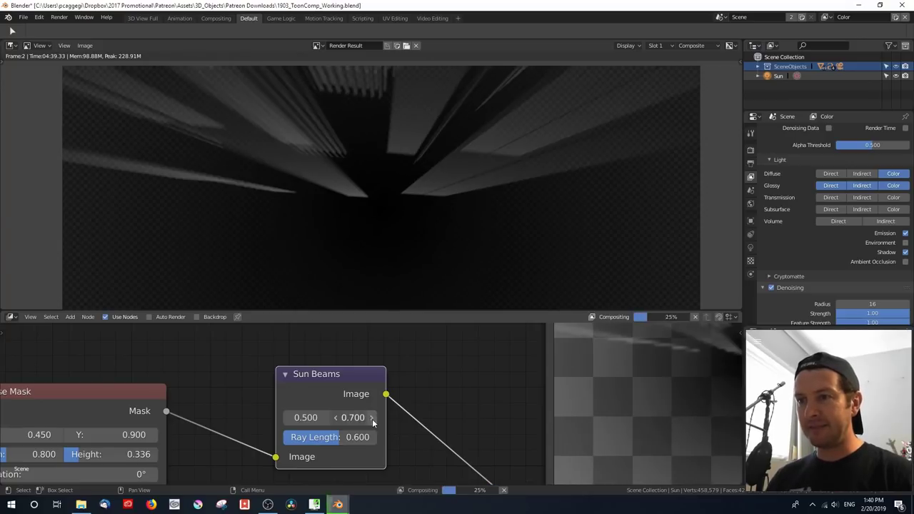
click(371, 420)
click(372, 420)
click(372, 420)
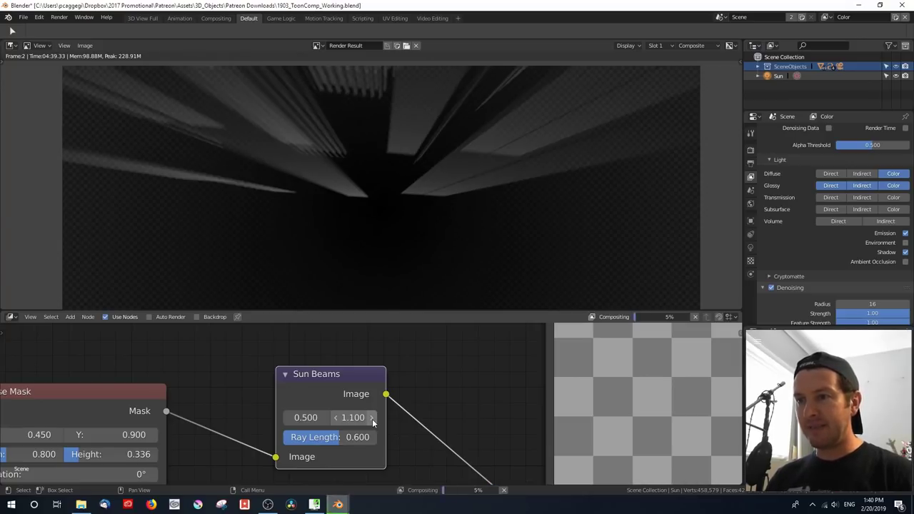
Raise the Sun Beams source's vertical position to 1.400 and view the whole render
click(371, 420)
click(371, 420)
click(371, 417)
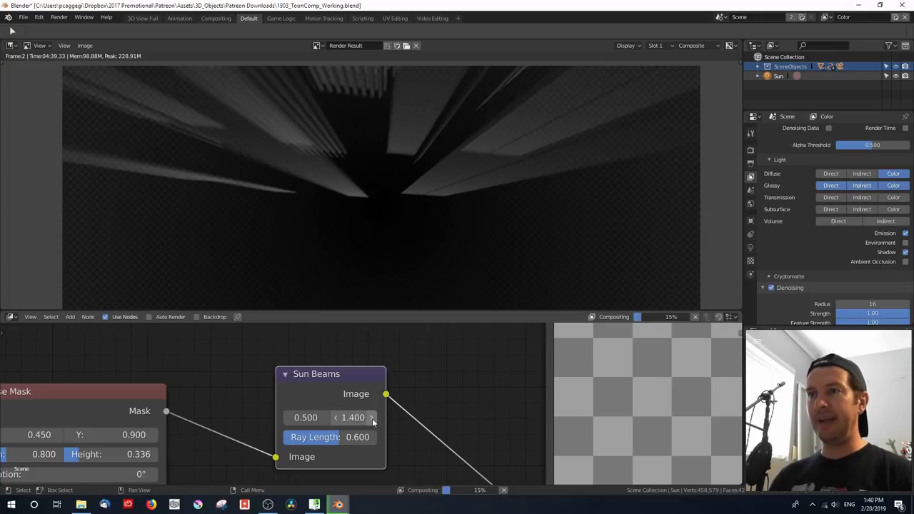
scroll(382, 261, down, 4)
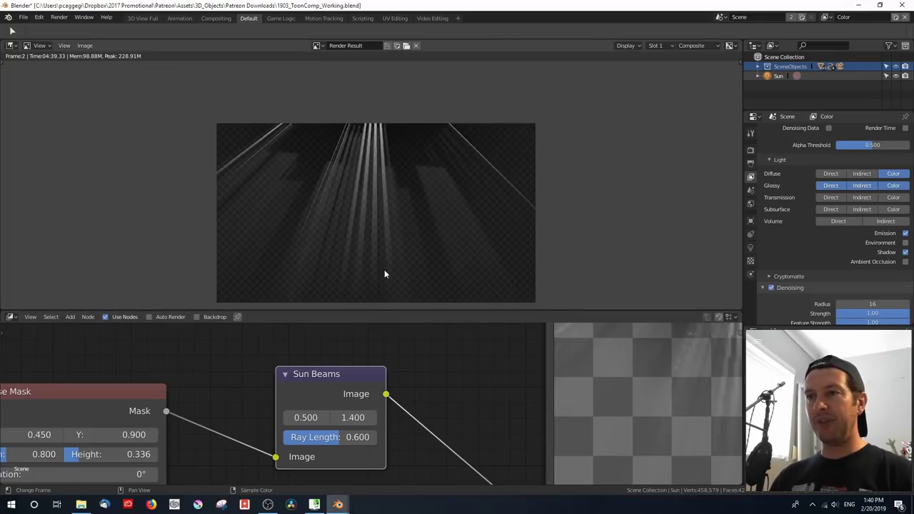
Shift the Sun Beams source to 0.400 horizontally and 1.600 vertically
click(287, 418)
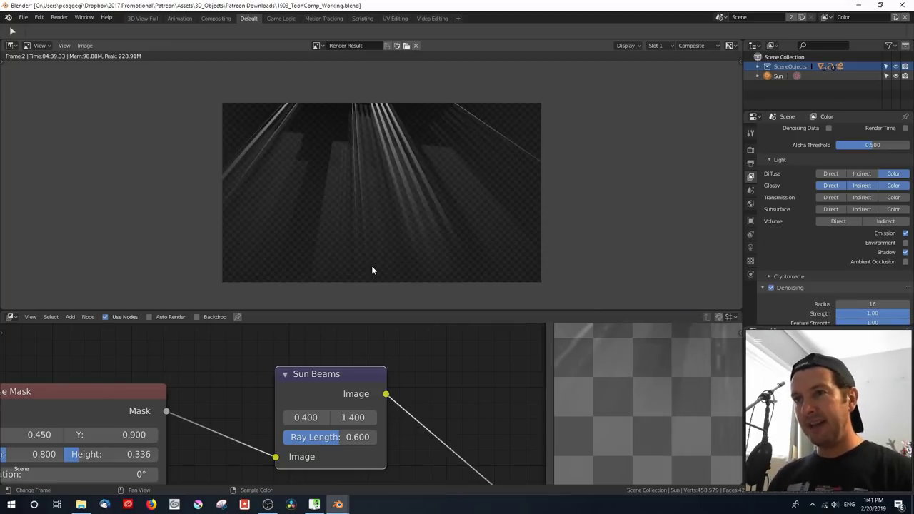
click(395, 435)
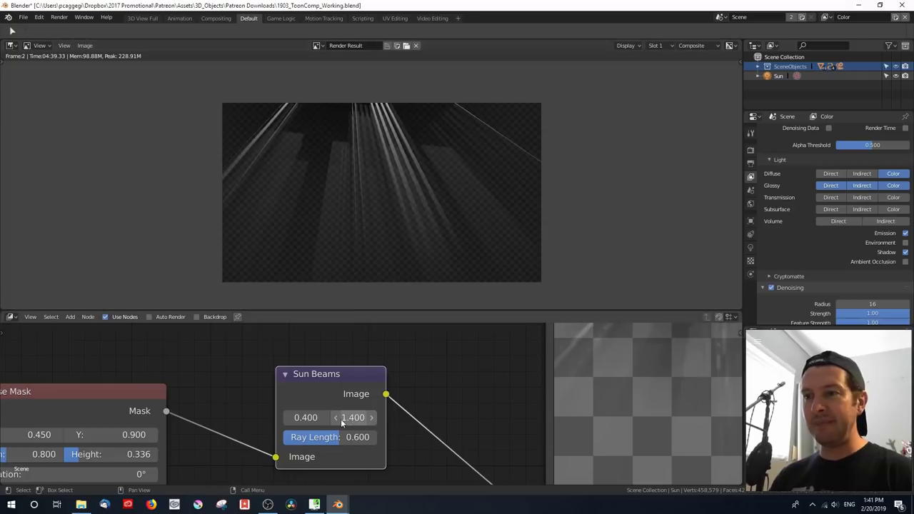
click(371, 419)
click(371, 419)
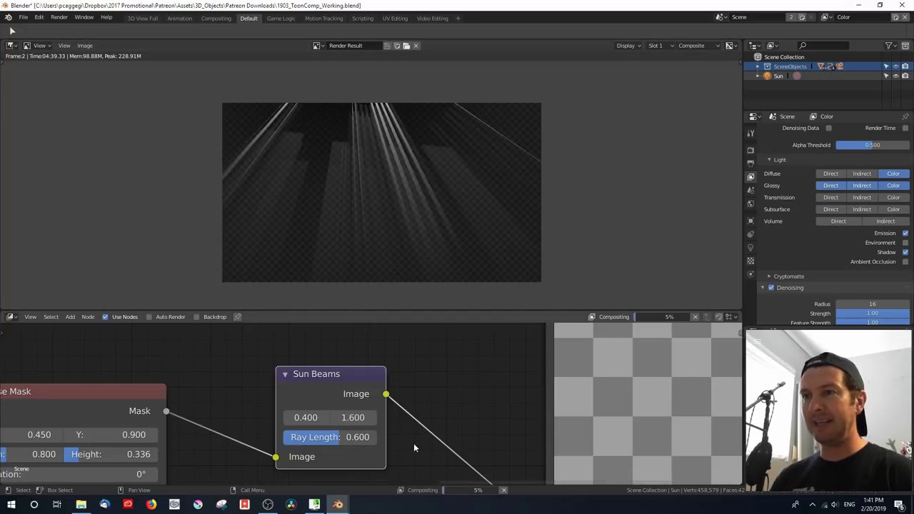
Move the Composite node farther away, connect the glow's Add node output to it, and reposition the Sun Beams node
scroll(403, 429, down, 4)
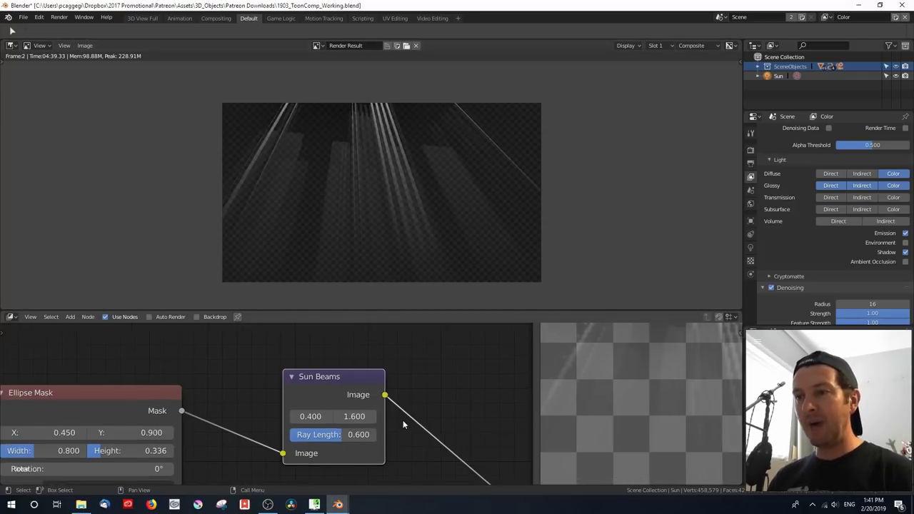
drag(500, 340, 560, 338)
drag(169, 360, 329, 428)
drag(340, 392, 312, 416)
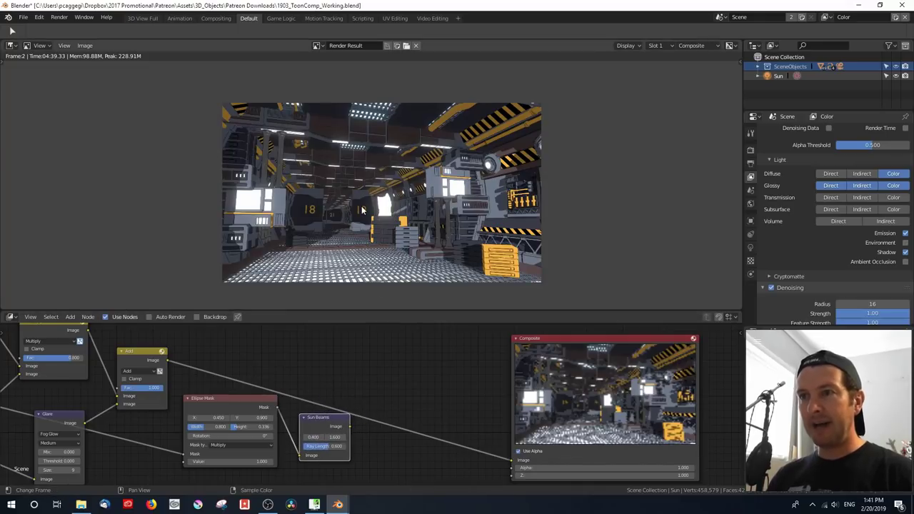
scroll(362, 206, up, 4)
middle_drag(352, 212, 349, 245)
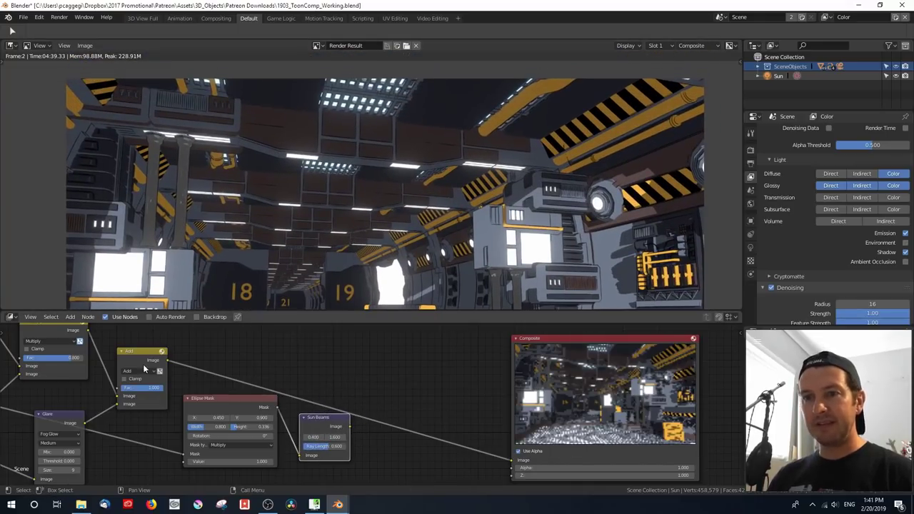
Insert a duplicate of the Add node before Composite and connect the Sun Beams output to its second image input
key(shift+d)
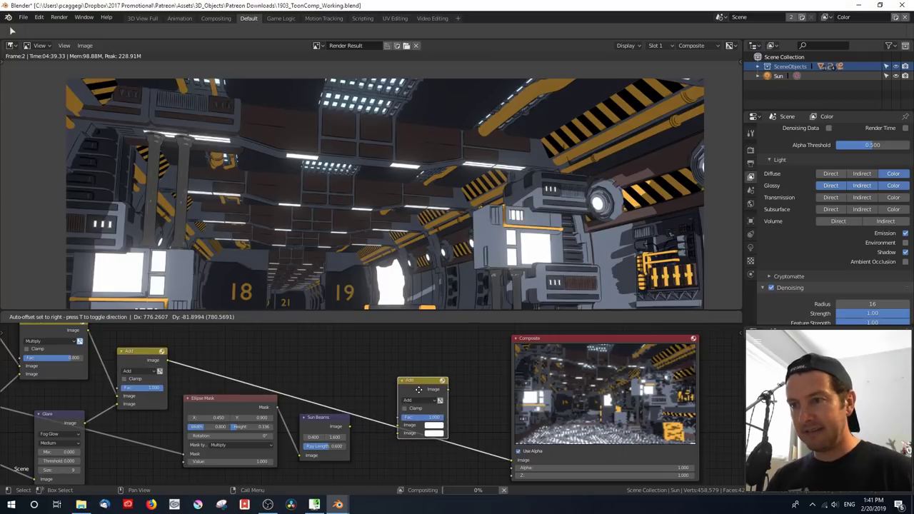
click(420, 393)
drag(350, 426, 398, 433)
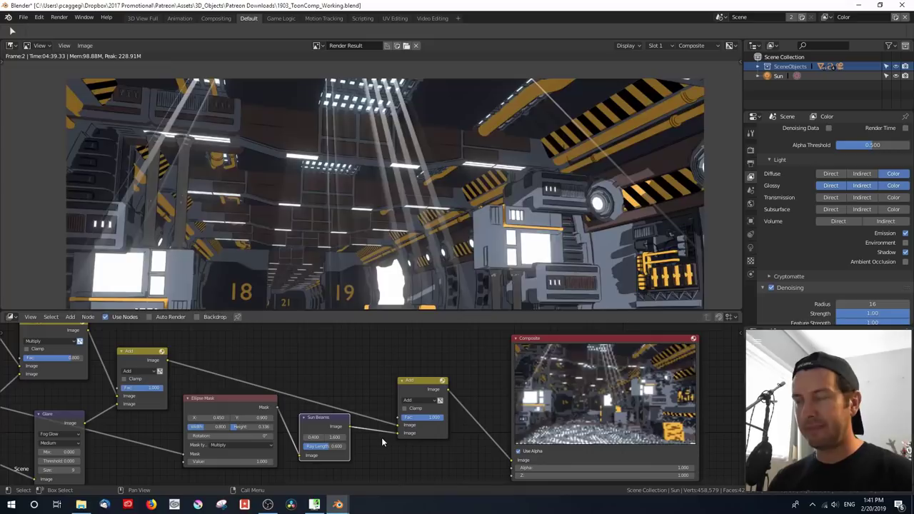
scroll(377, 237, down, 3)
middle_drag(377, 237, 369, 198)
scroll(369, 199, up, 1)
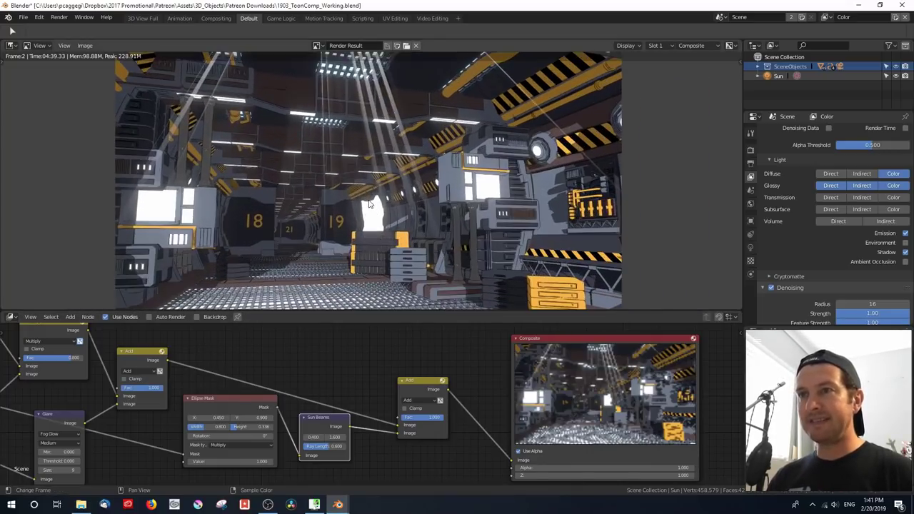
Set the new Add node's factor to 0.200 to soften the sun beams
scroll(353, 356, up, 2)
middle_drag(354, 382, 223, 413)
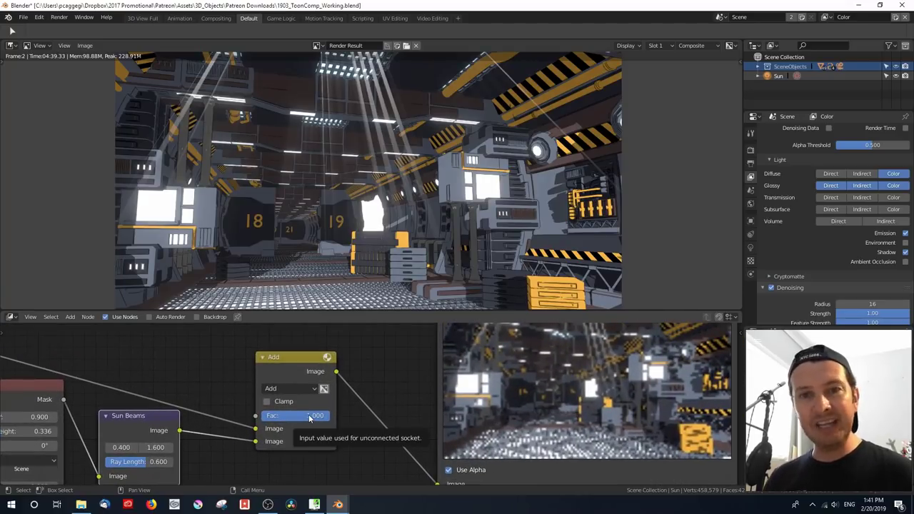
drag(309, 419, 282, 415)
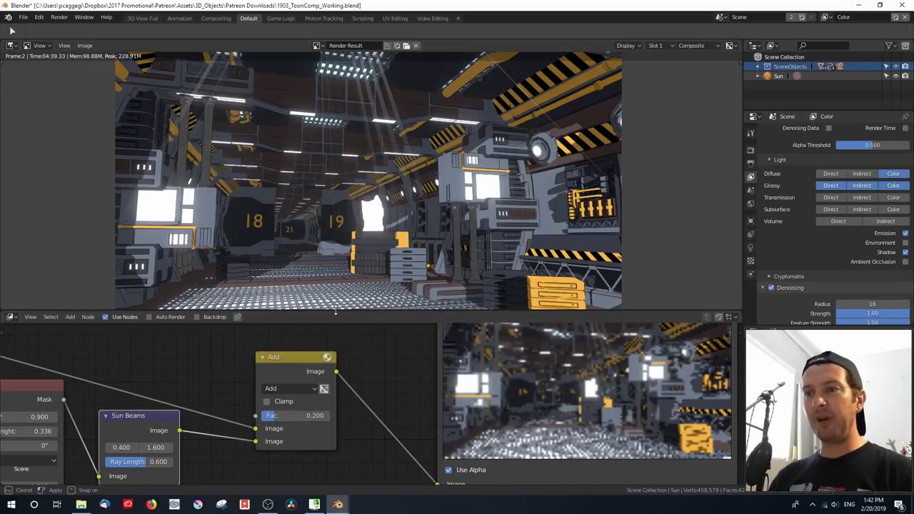
Examine the composited corridor in an enlarged render view and review the complete compositing node tree
drag(334, 312, 333, 434)
scroll(329, 334, up, 1)
middle_drag(340, 343, 348, 323)
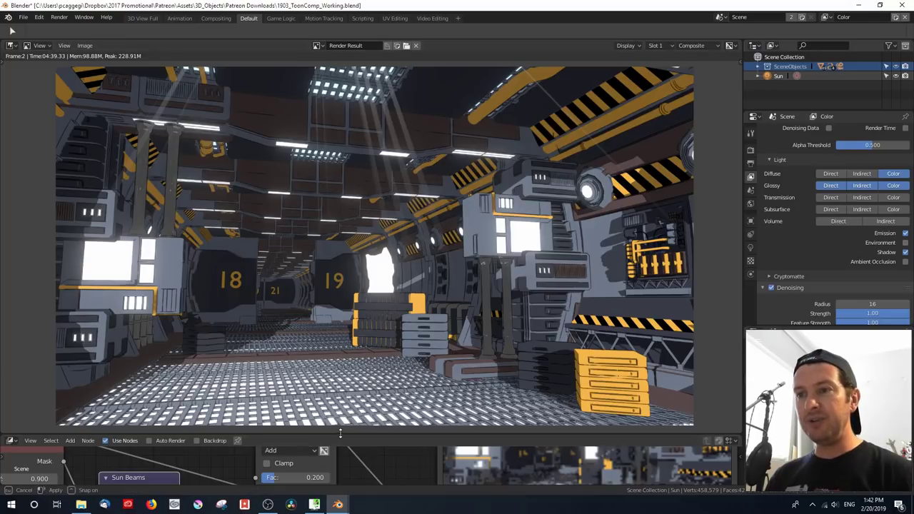
drag(341, 434, 336, 223)
scroll(201, 310, down, 2)
scroll(199, 308, down, 4)
middle_drag(198, 307, 402, 318)
scroll(390, 324, up, 2)
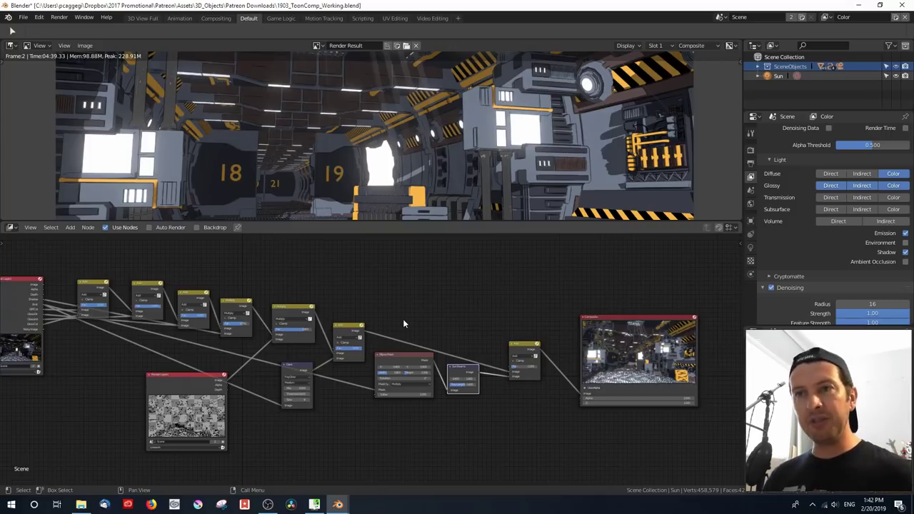
drag(396, 222, 444, 399)
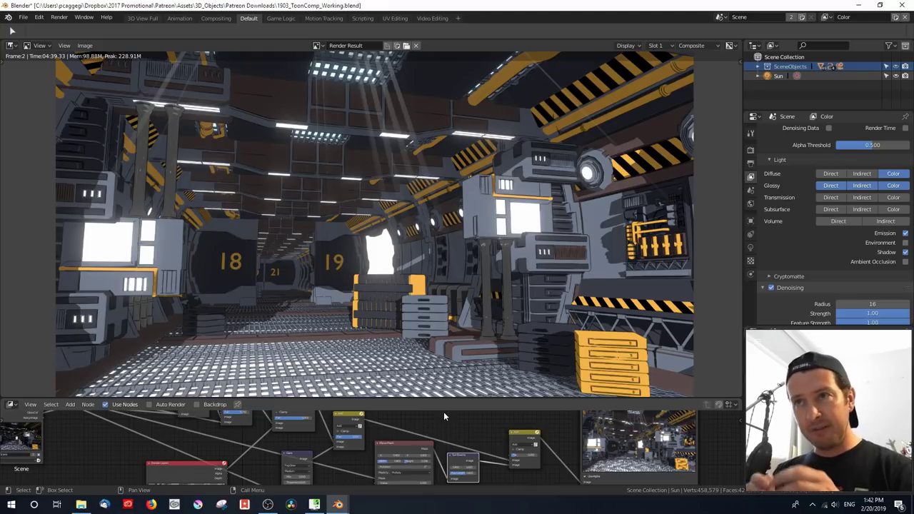